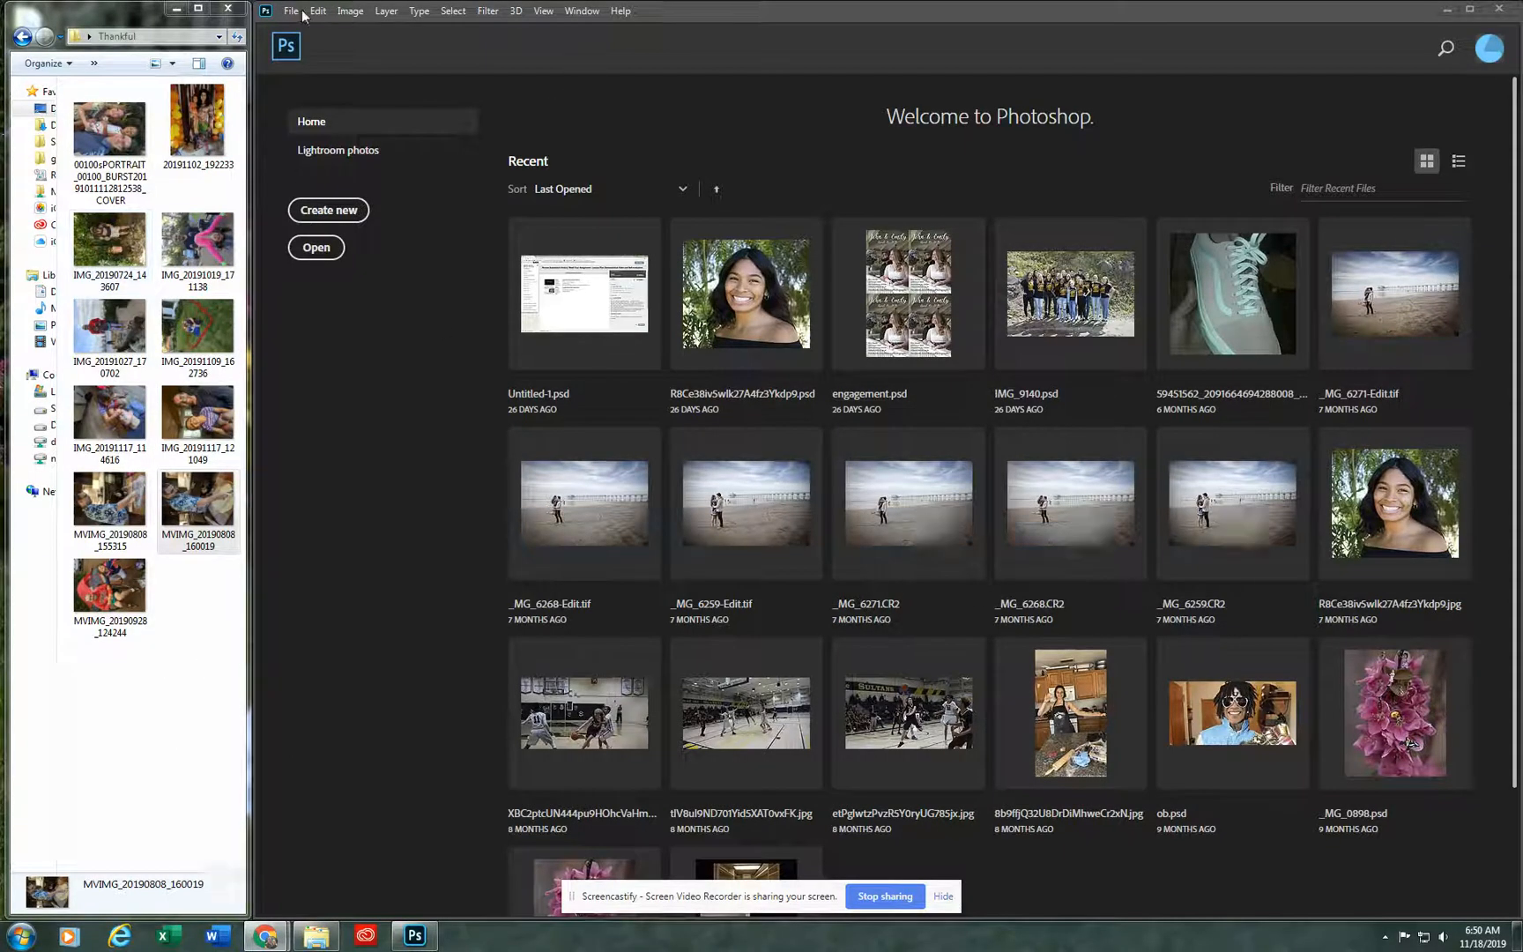
Step: Start a new document and name it with the family surname followed by "Thank You Card"
{"action": "left_click", "coordinate": [329, 212]}
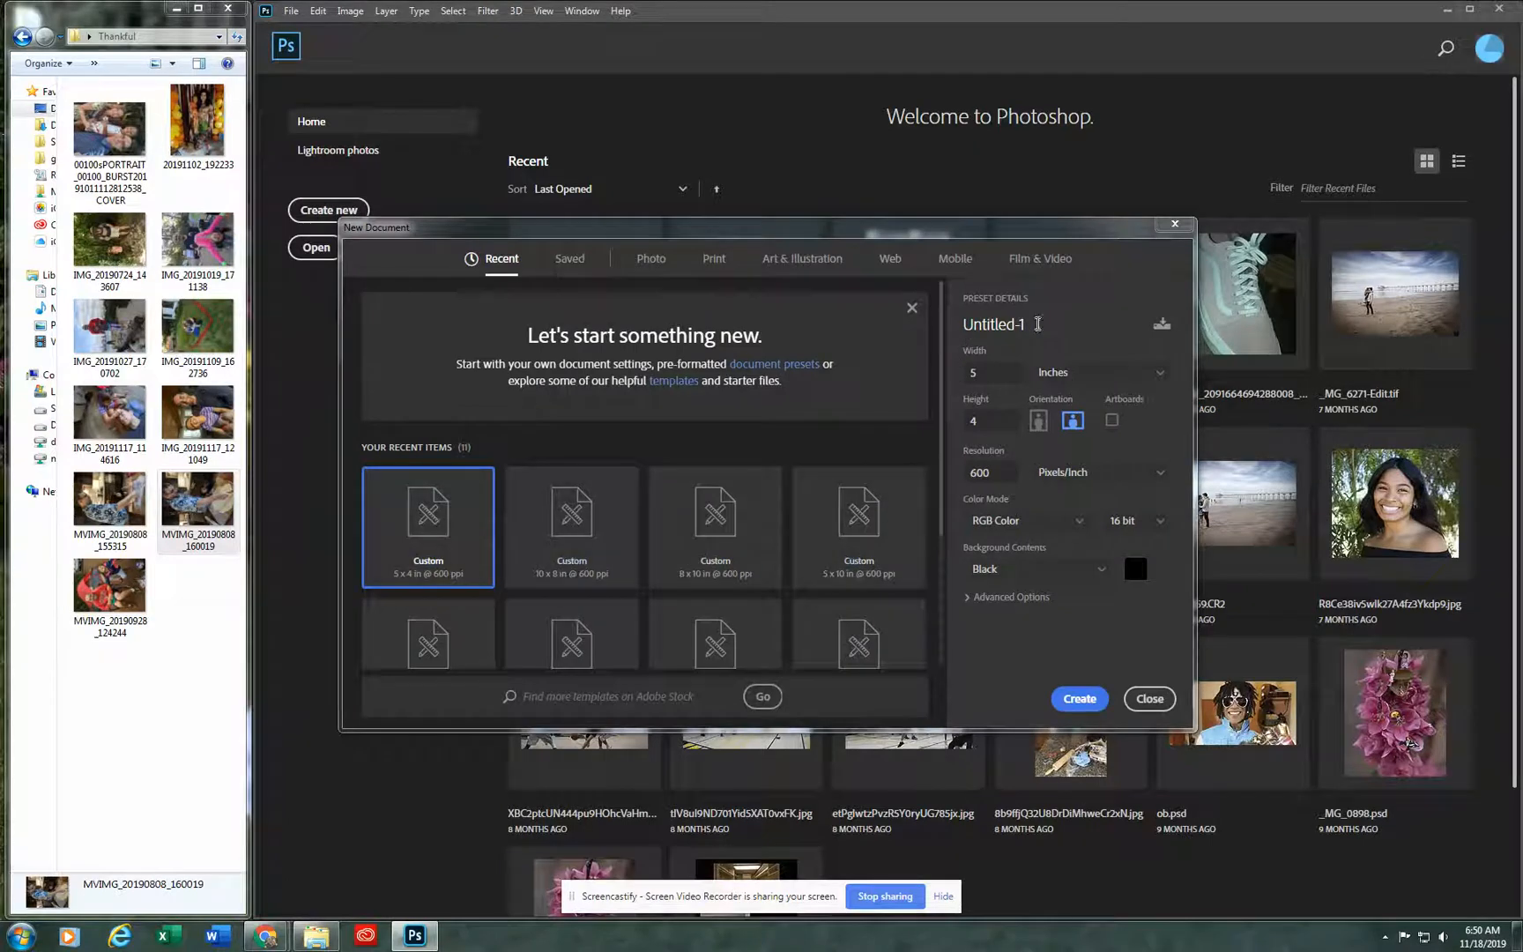
{"action": "left_click", "coordinate": [1037, 324]}
{"action": "type", "text": "T"}
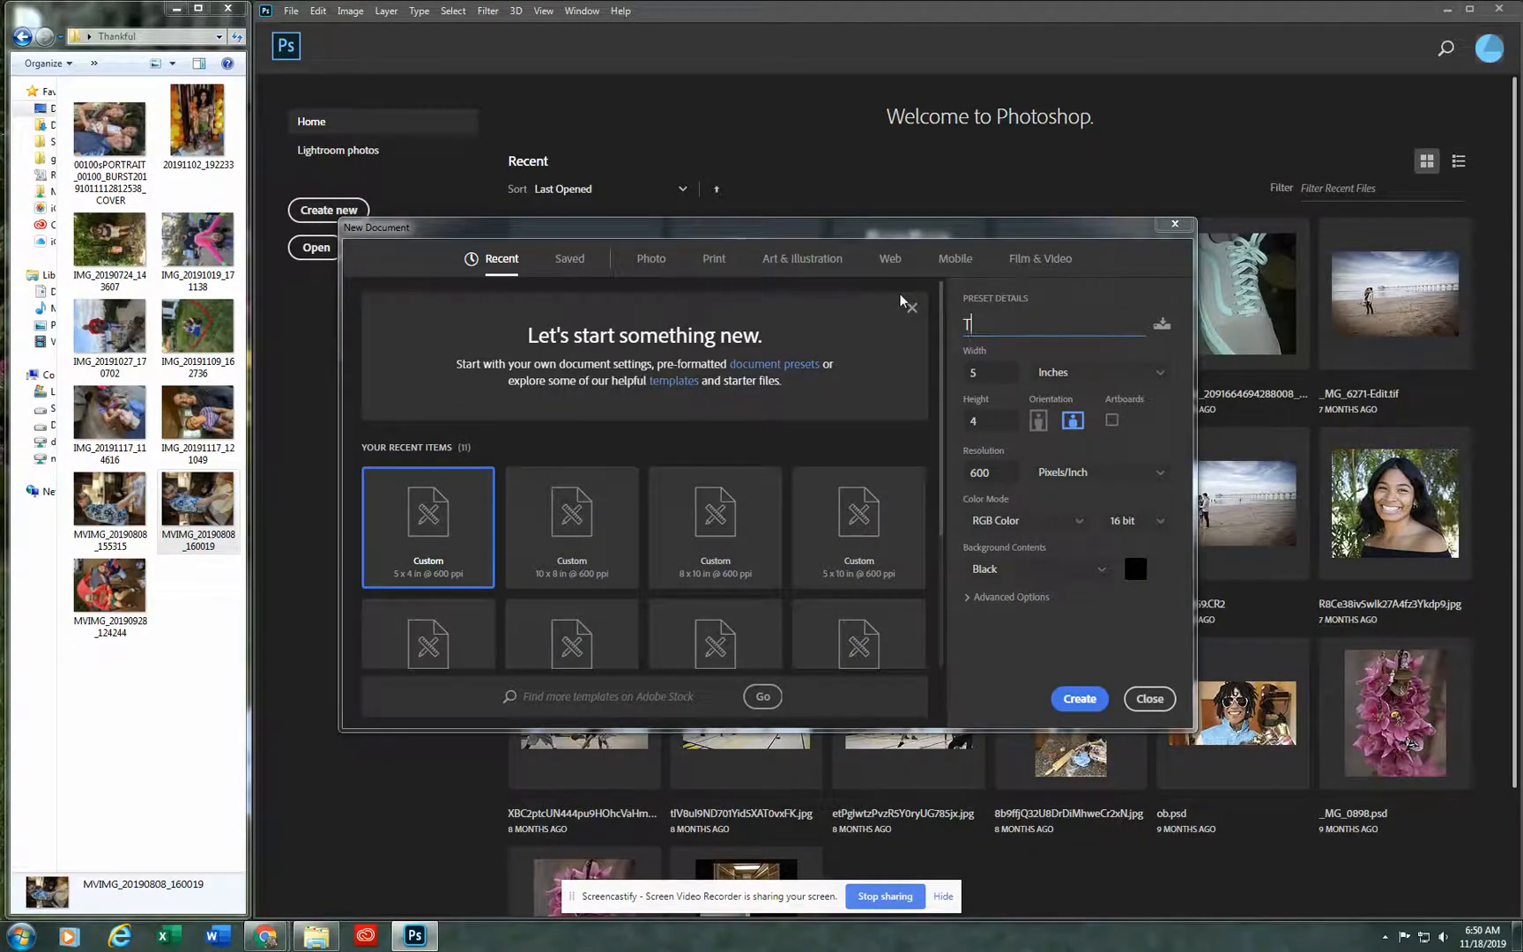
{"action": "type", "text": "hank you"}
{"action": "key", "text": "ctrl+BackSpace"}
{"action": "key", "text": "ctrl+BackSpace"}
{"action": "type", "text": "Malueg Thank You"}
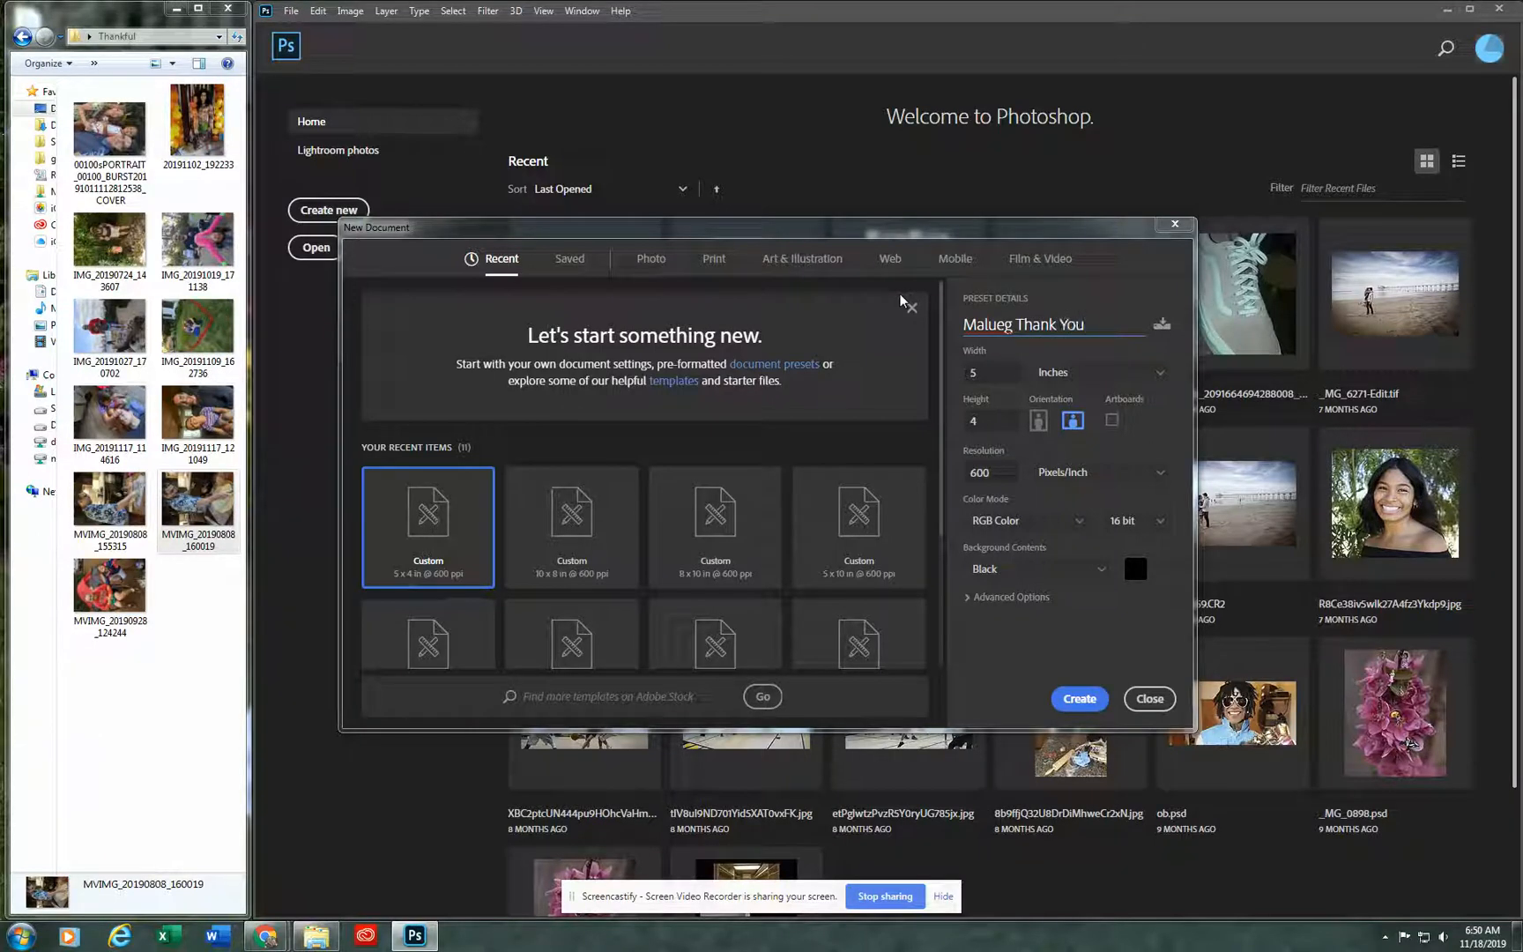
{"action": "type", "text": " Card"}
Step: Create the 5 x 4 inch landscape document with a resolution of 300 pixels/inch in RGB Color
{"action": "double_click", "coordinate": [985, 379]}
{"action": "double_click", "coordinate": [978, 424]}
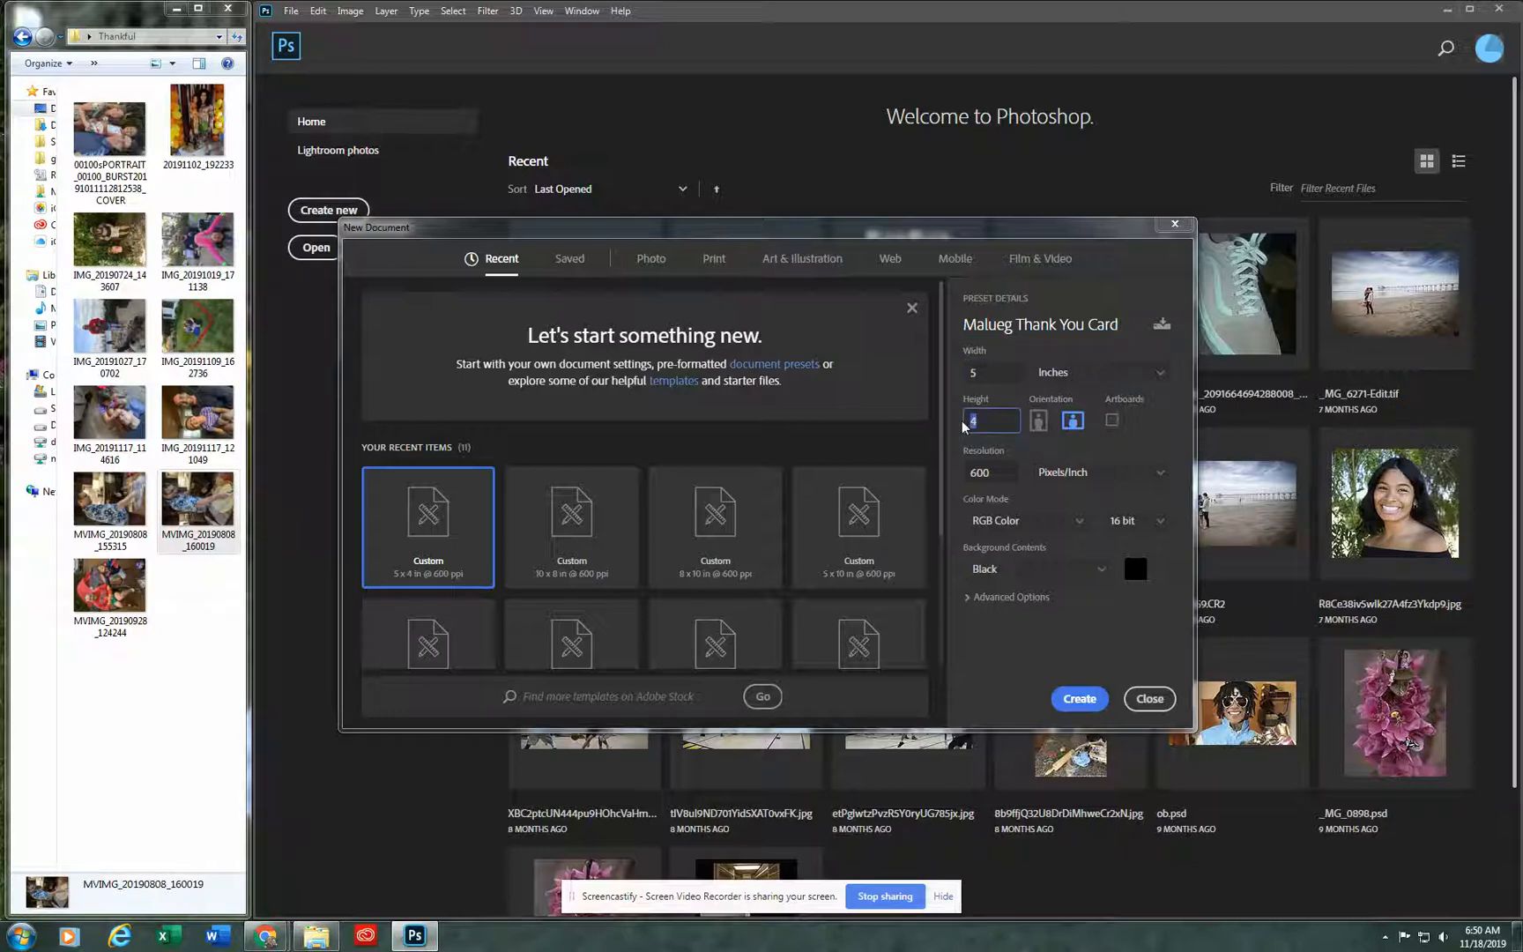
{"action": "left_click", "coordinate": [1040, 422]}
{"action": "left_click", "coordinate": [1075, 426]}
{"action": "left_click", "coordinate": [996, 473]}
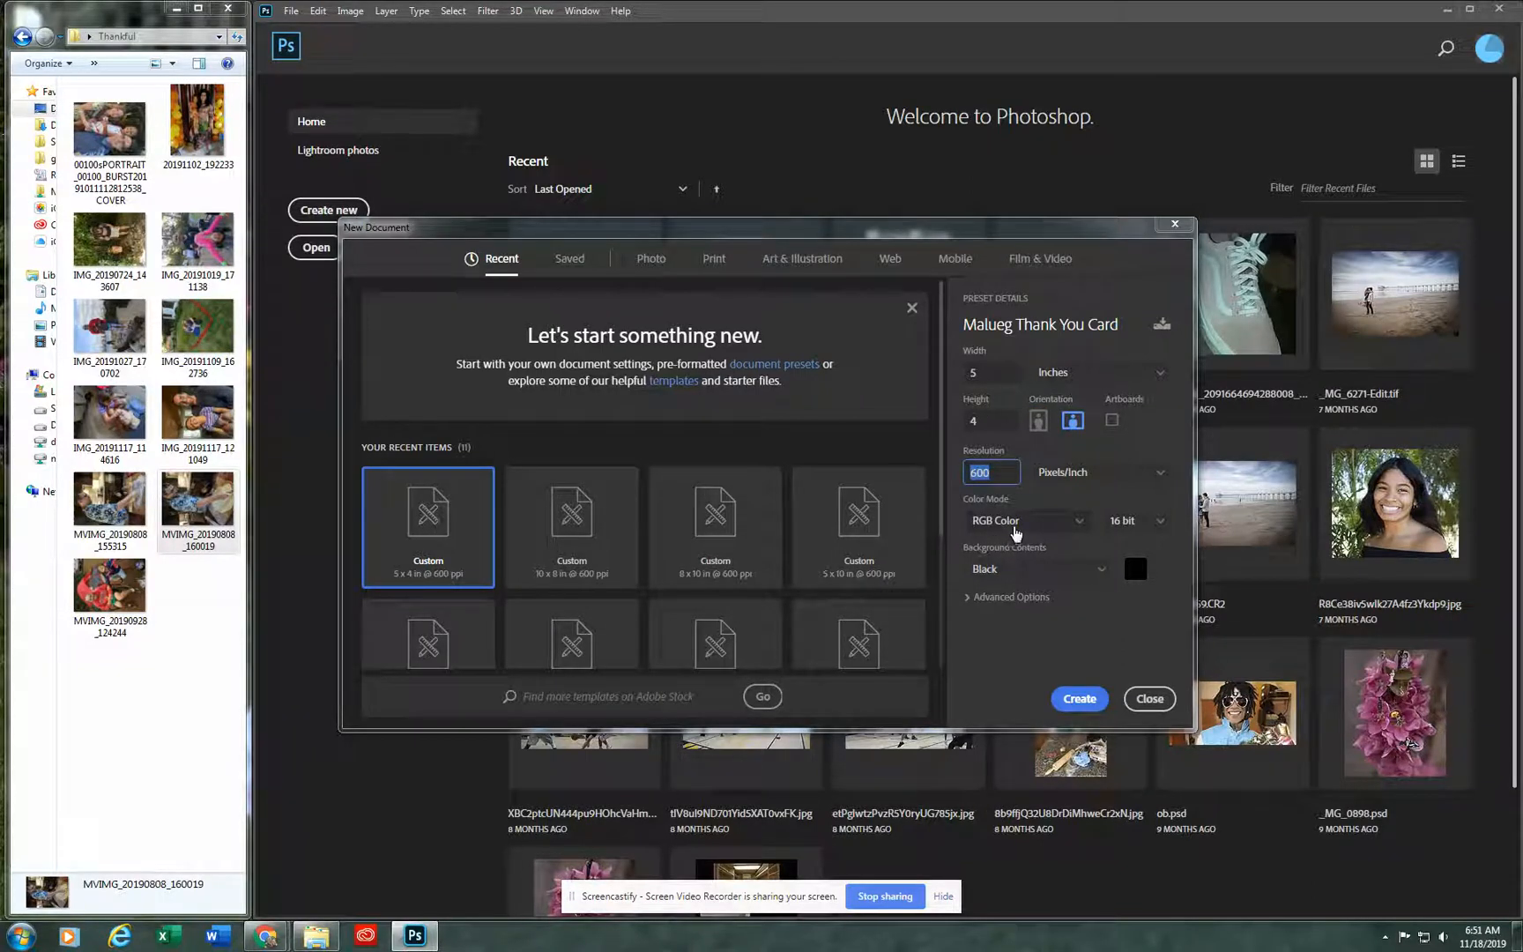
{"action": "type", "text": "30"}
{"action": "left_click", "coordinate": [1018, 530]}
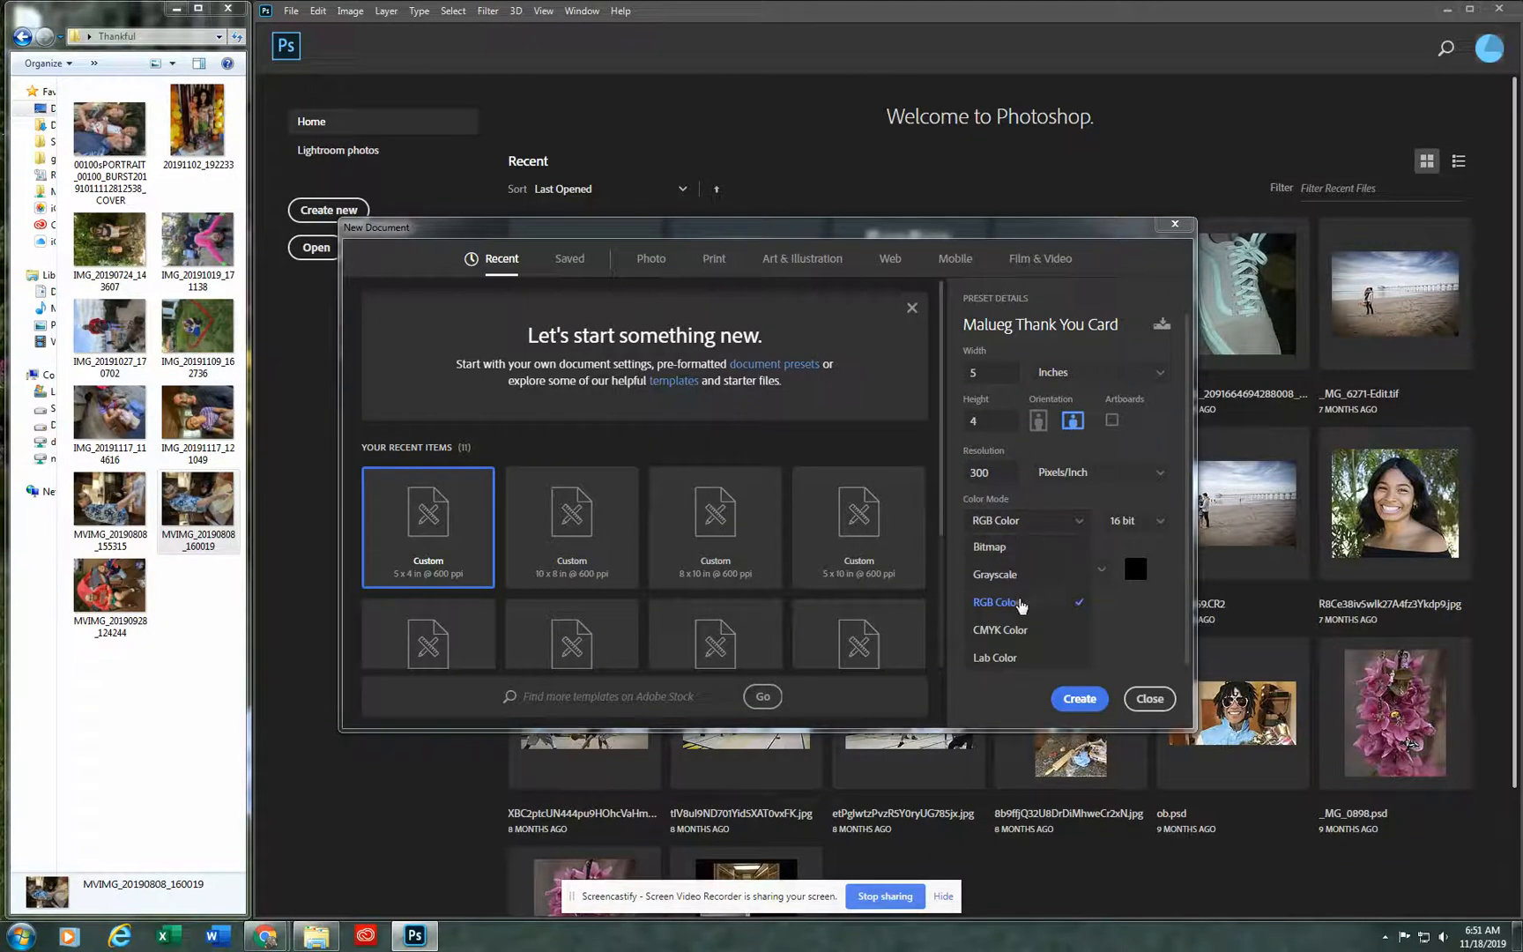
{"action": "left_click", "coordinate": [1154, 616]}
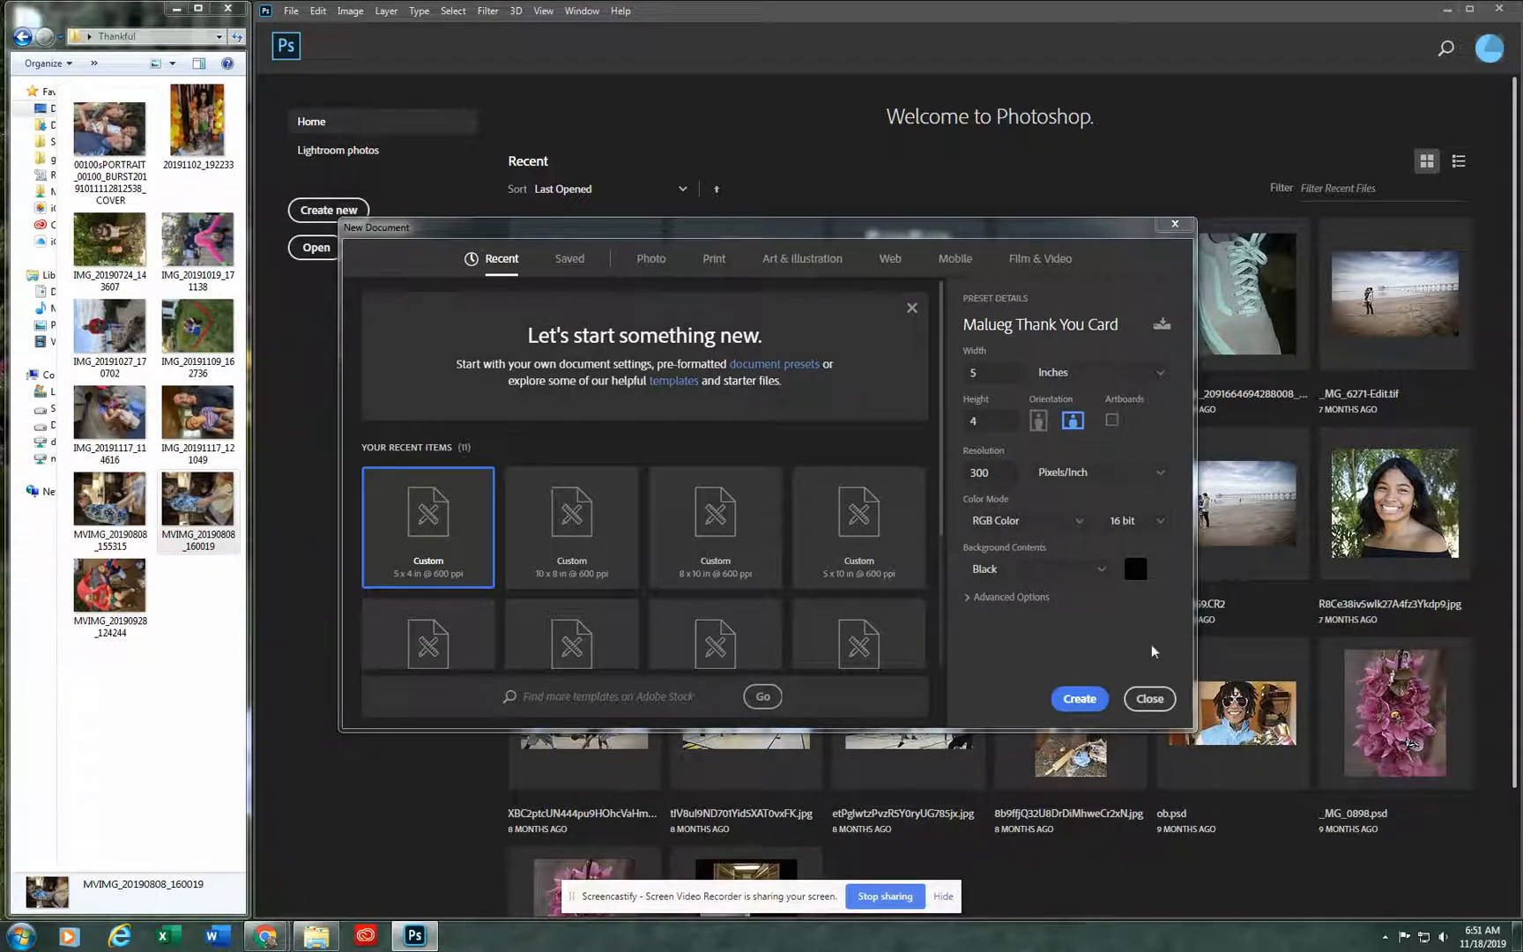
{"action": "left_click", "coordinate": [1091, 701]}
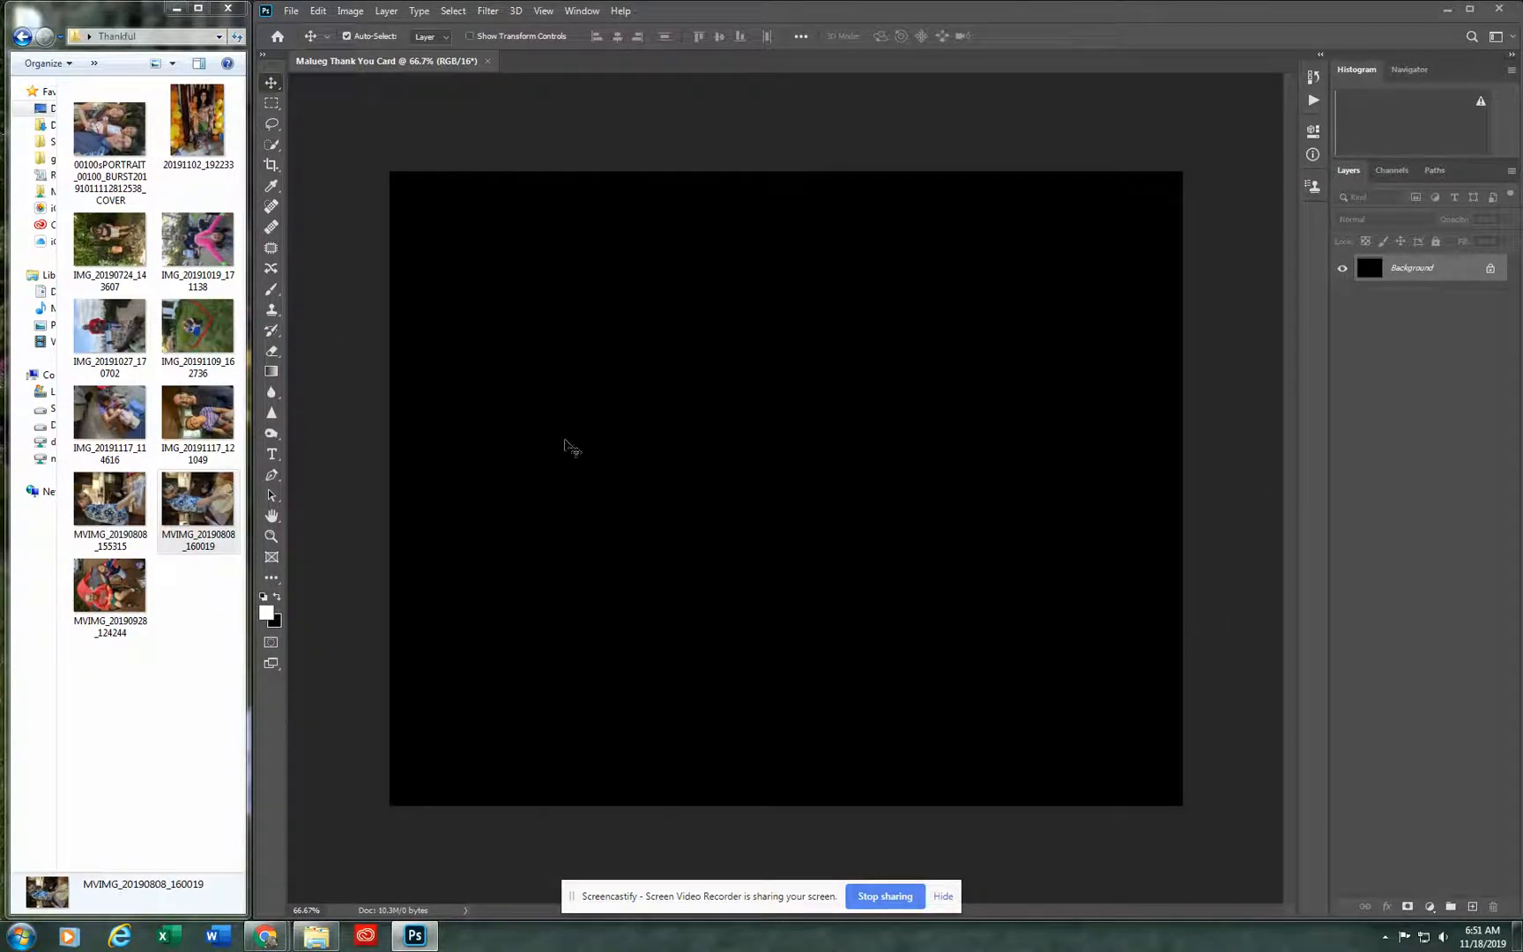
Step: Add a Gradient fill layer above the background and expand the Oranges group of gradient presets
{"action": "left_click", "coordinate": [1430, 907]}
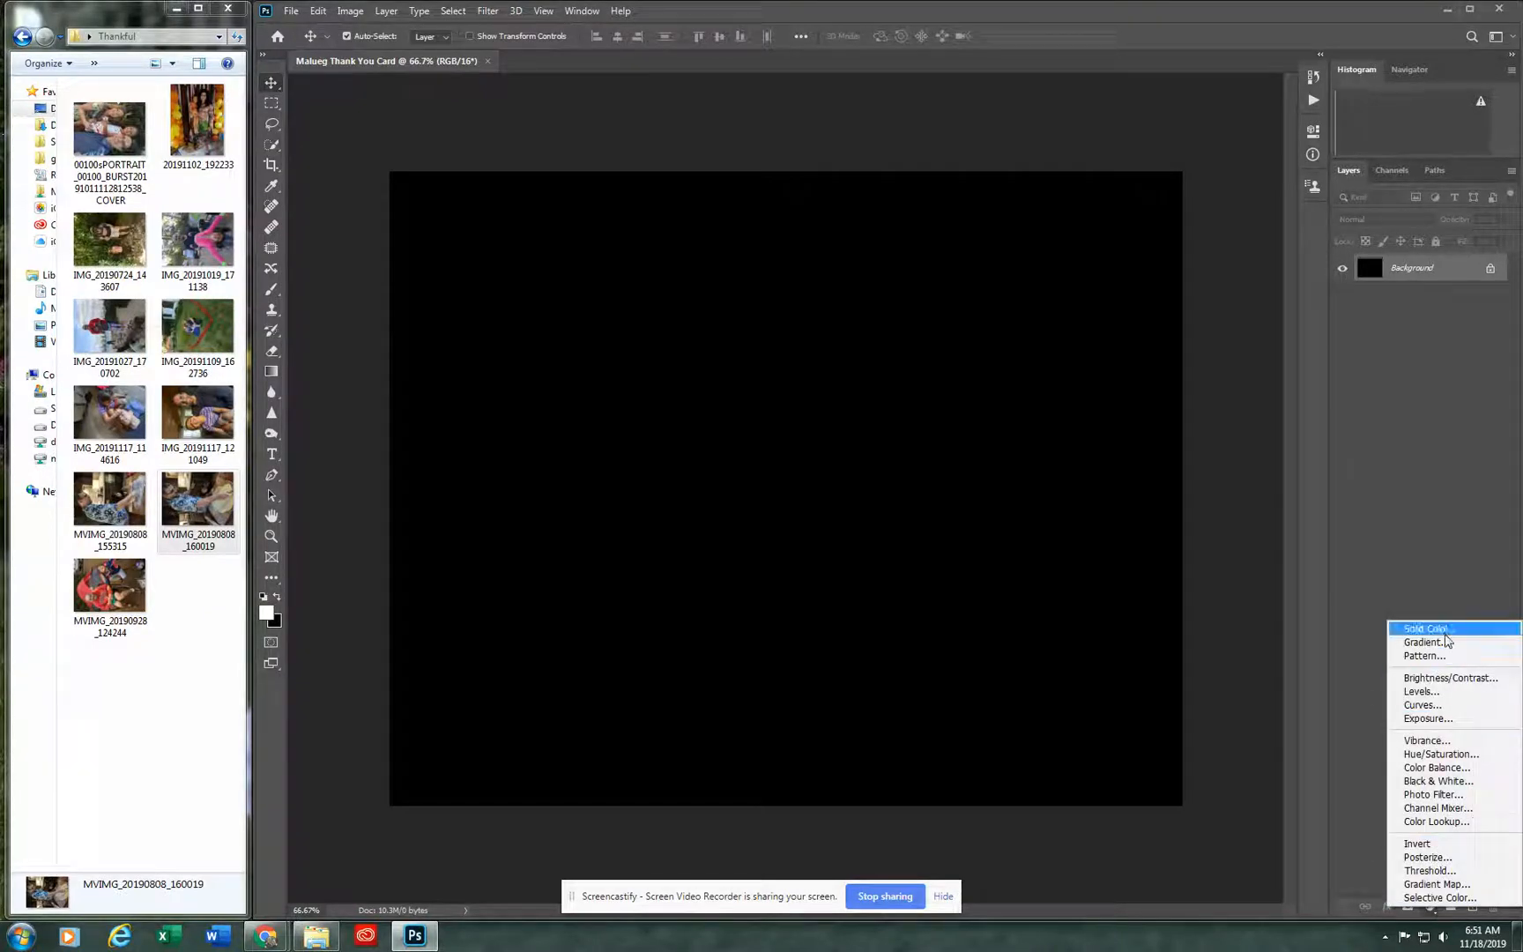
{"action": "left_click", "coordinate": [1445, 644]}
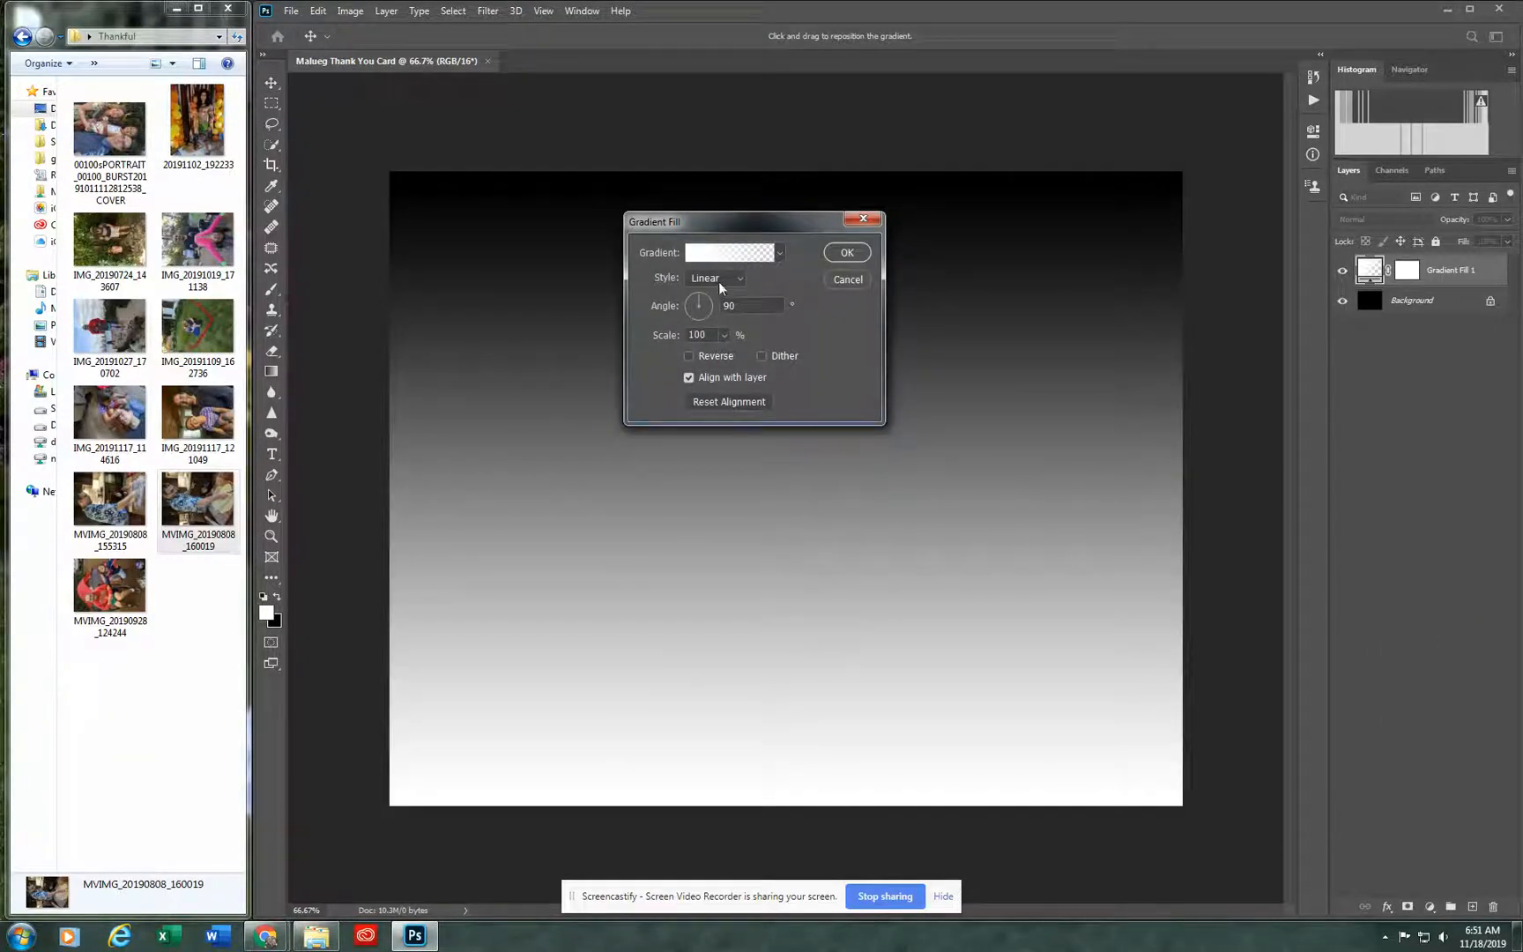
{"action": "left_click", "coordinate": [778, 255]}
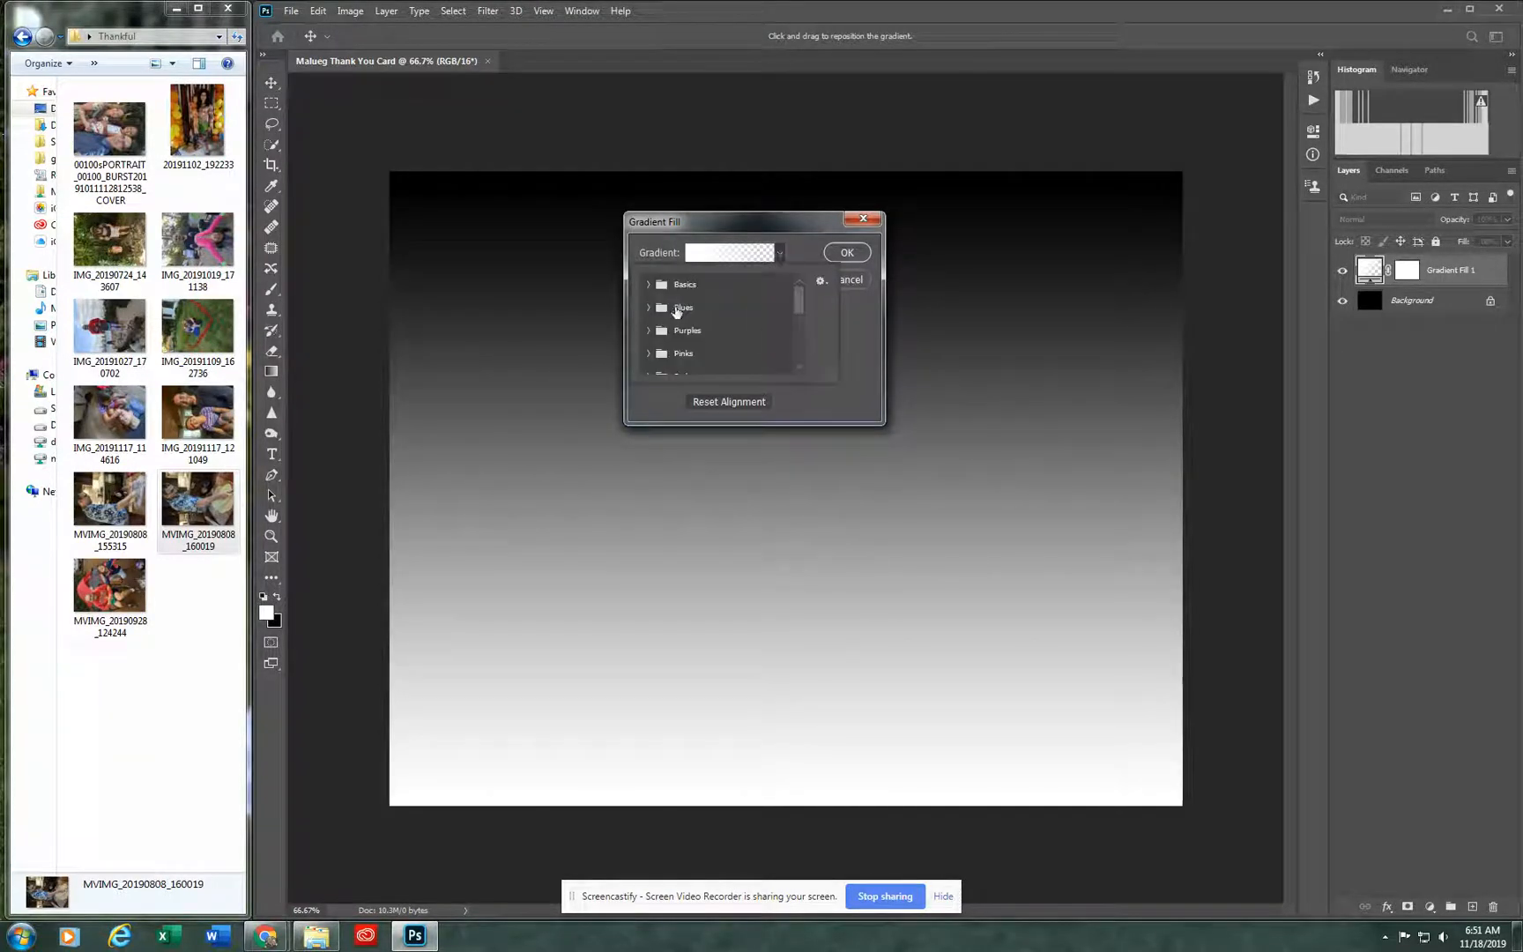
{"action": "scroll", "coordinate": [680, 360], "scroll_direction": "down", "scroll_amount": 1}
{"action": "scroll", "coordinate": [684, 359], "scroll_direction": "down", "scroll_amount": 1}
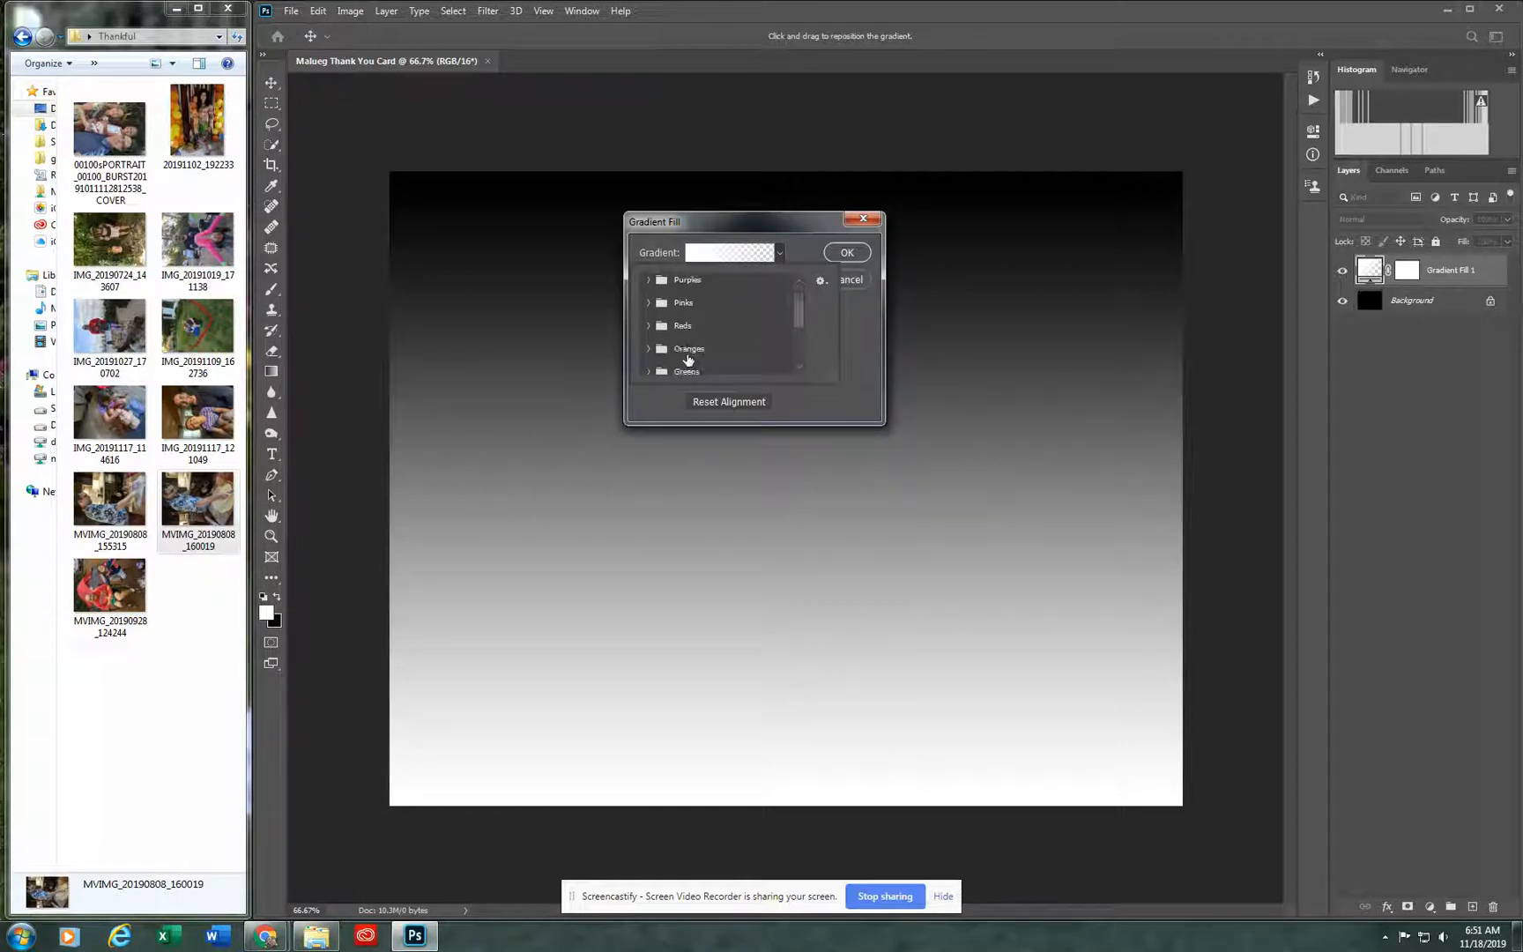
{"action": "left_click", "coordinate": [690, 351]}
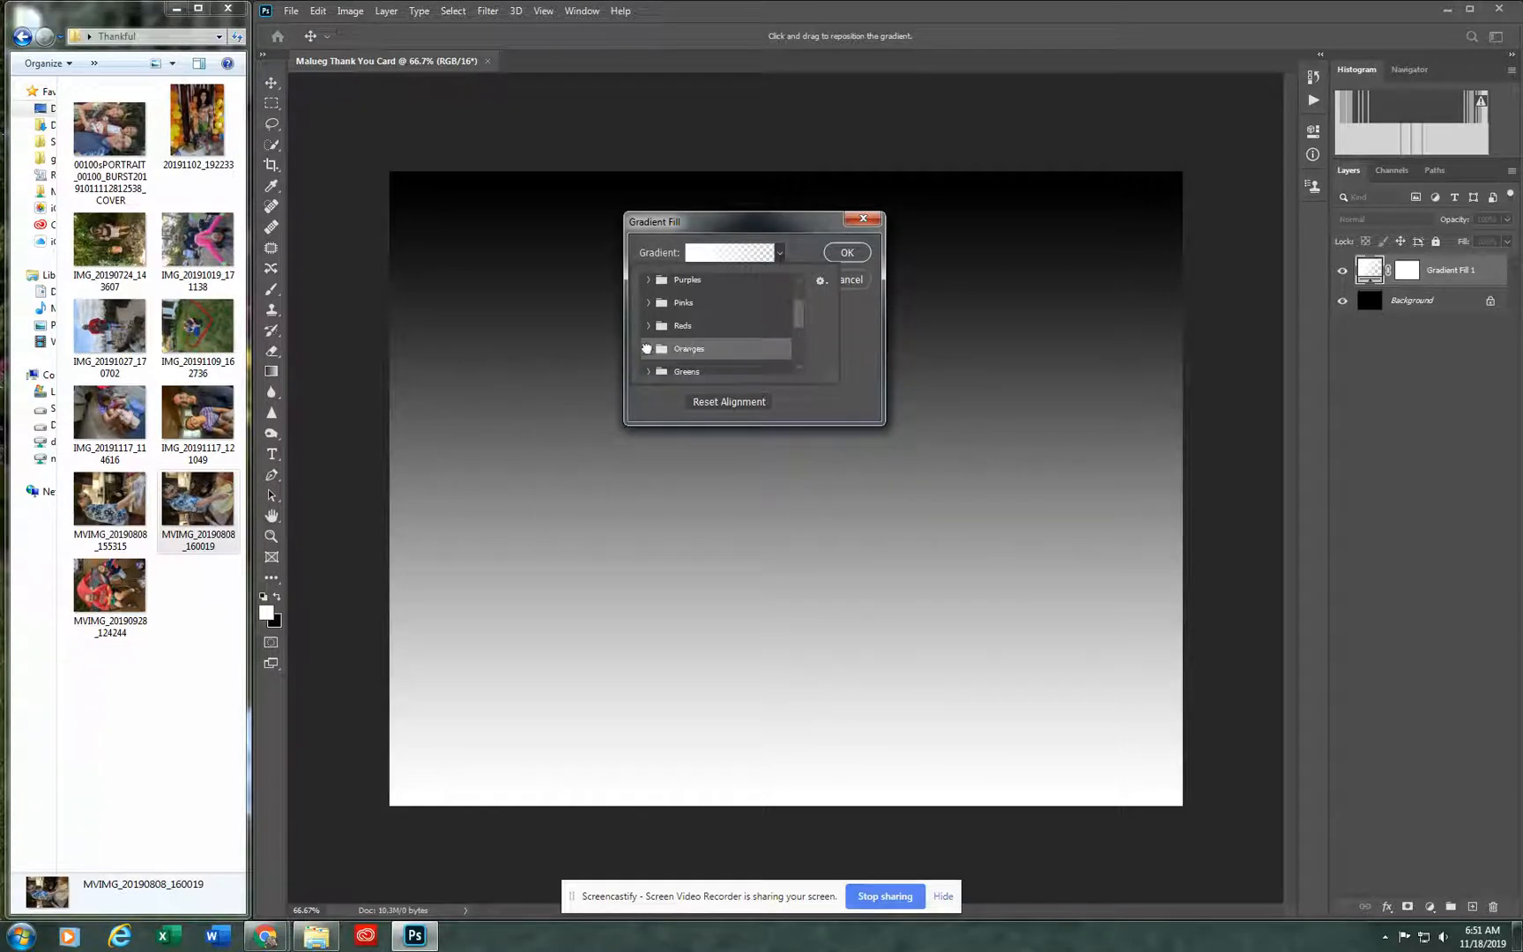
{"action": "left_click", "coordinate": [646, 348]}
{"action": "scroll", "coordinate": [705, 362], "scroll_direction": "down", "scroll_amount": 3}
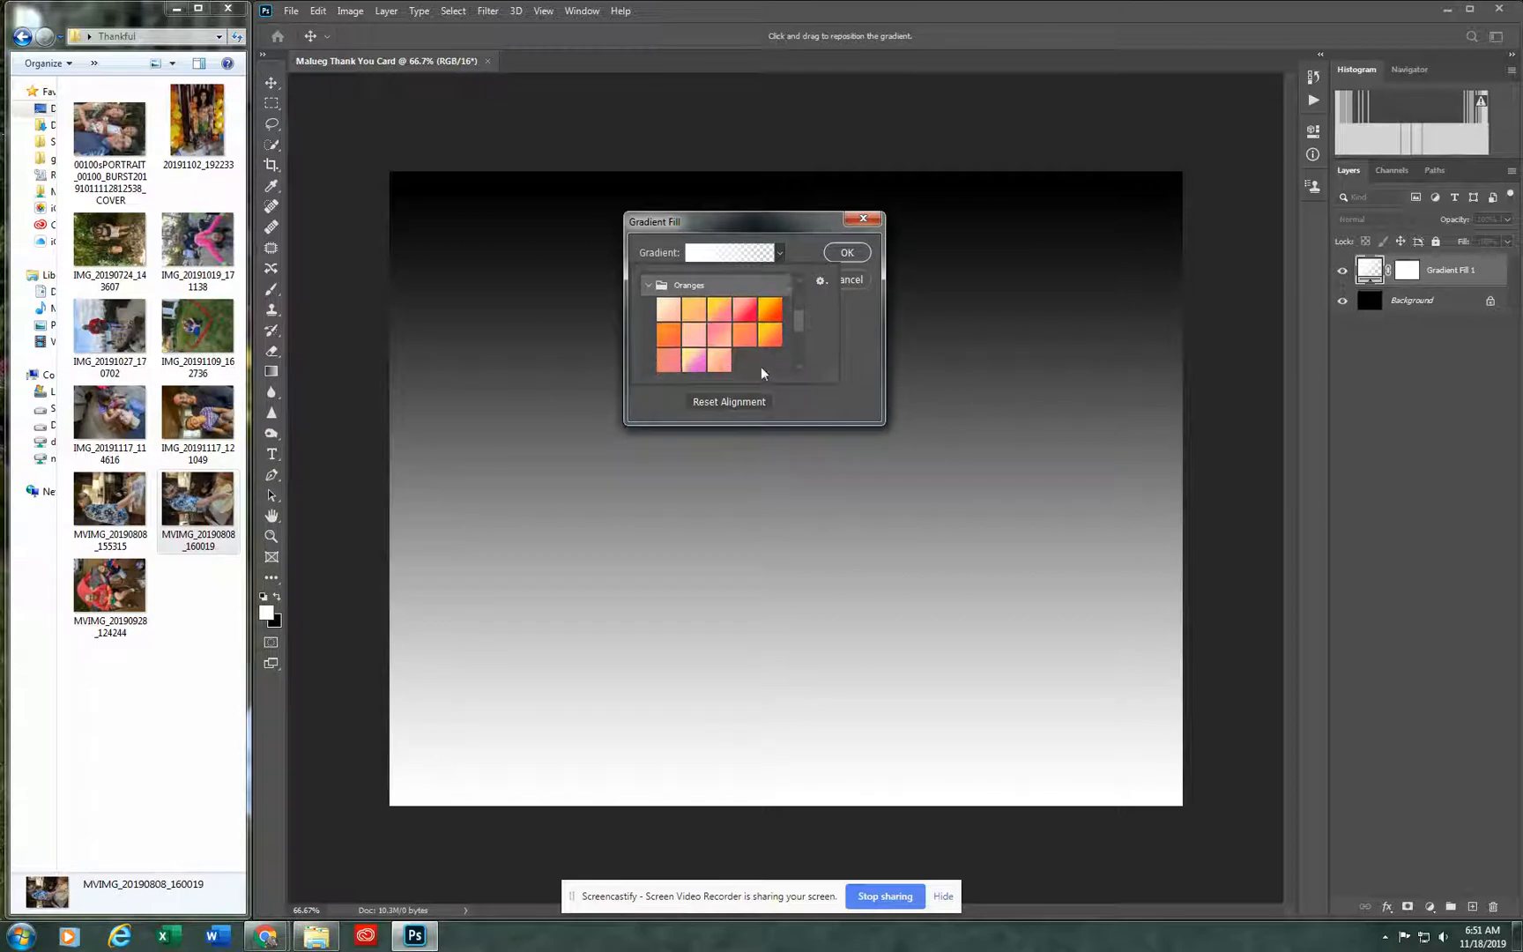
Step: Try out the red-to-yellow, light orange and pale peach presets from the Oranges group on the fill
{"action": "left_click", "coordinate": [774, 311]}
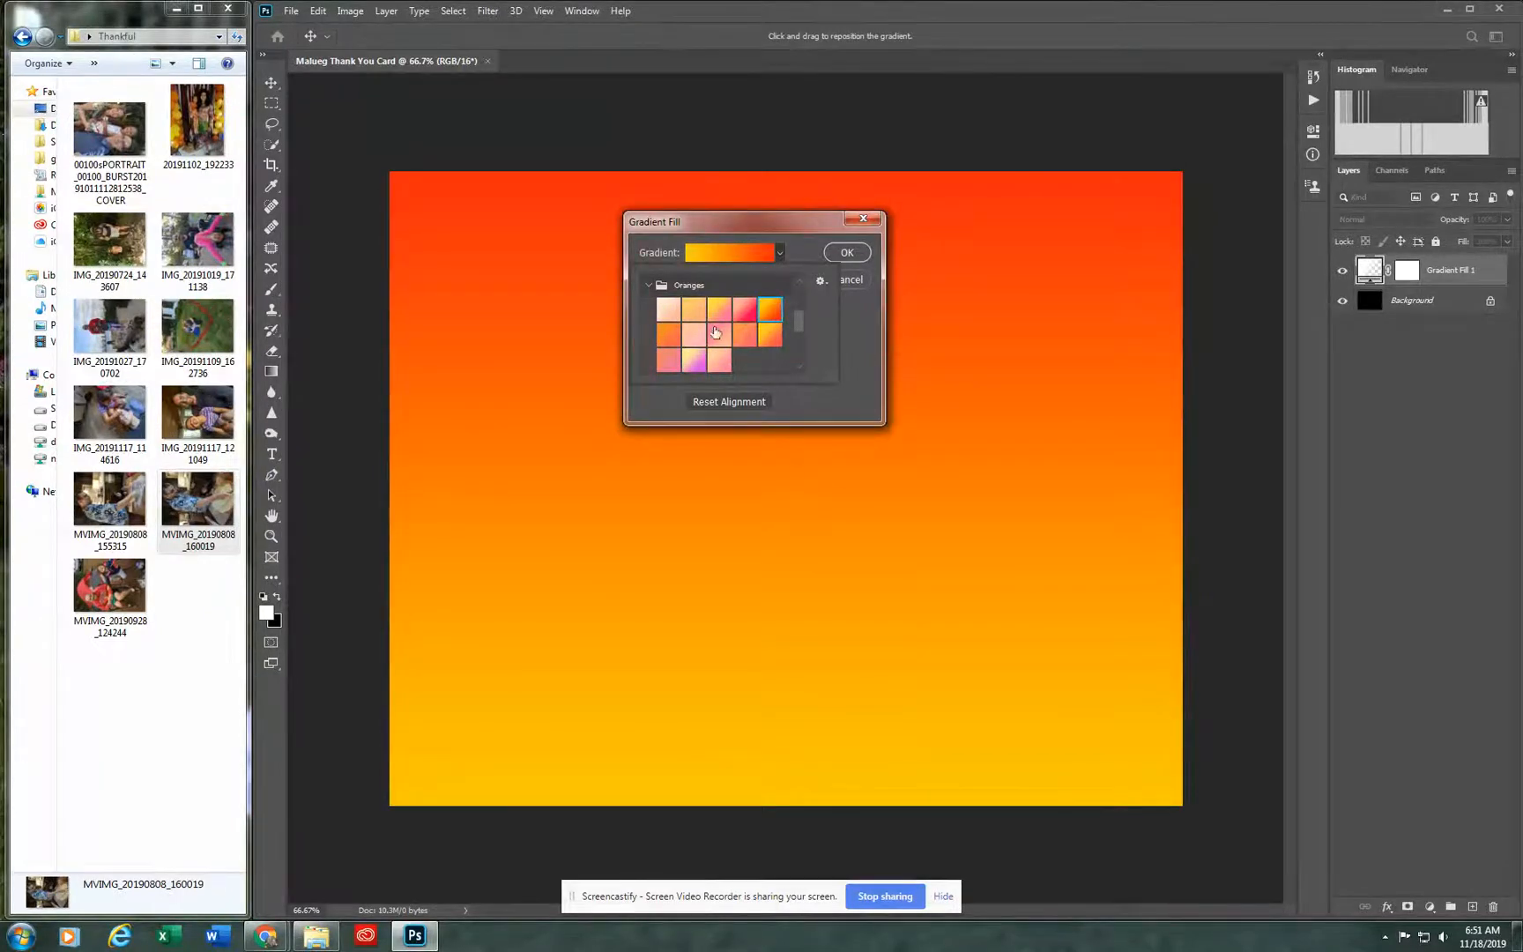
{"action": "left_click", "coordinate": [688, 312]}
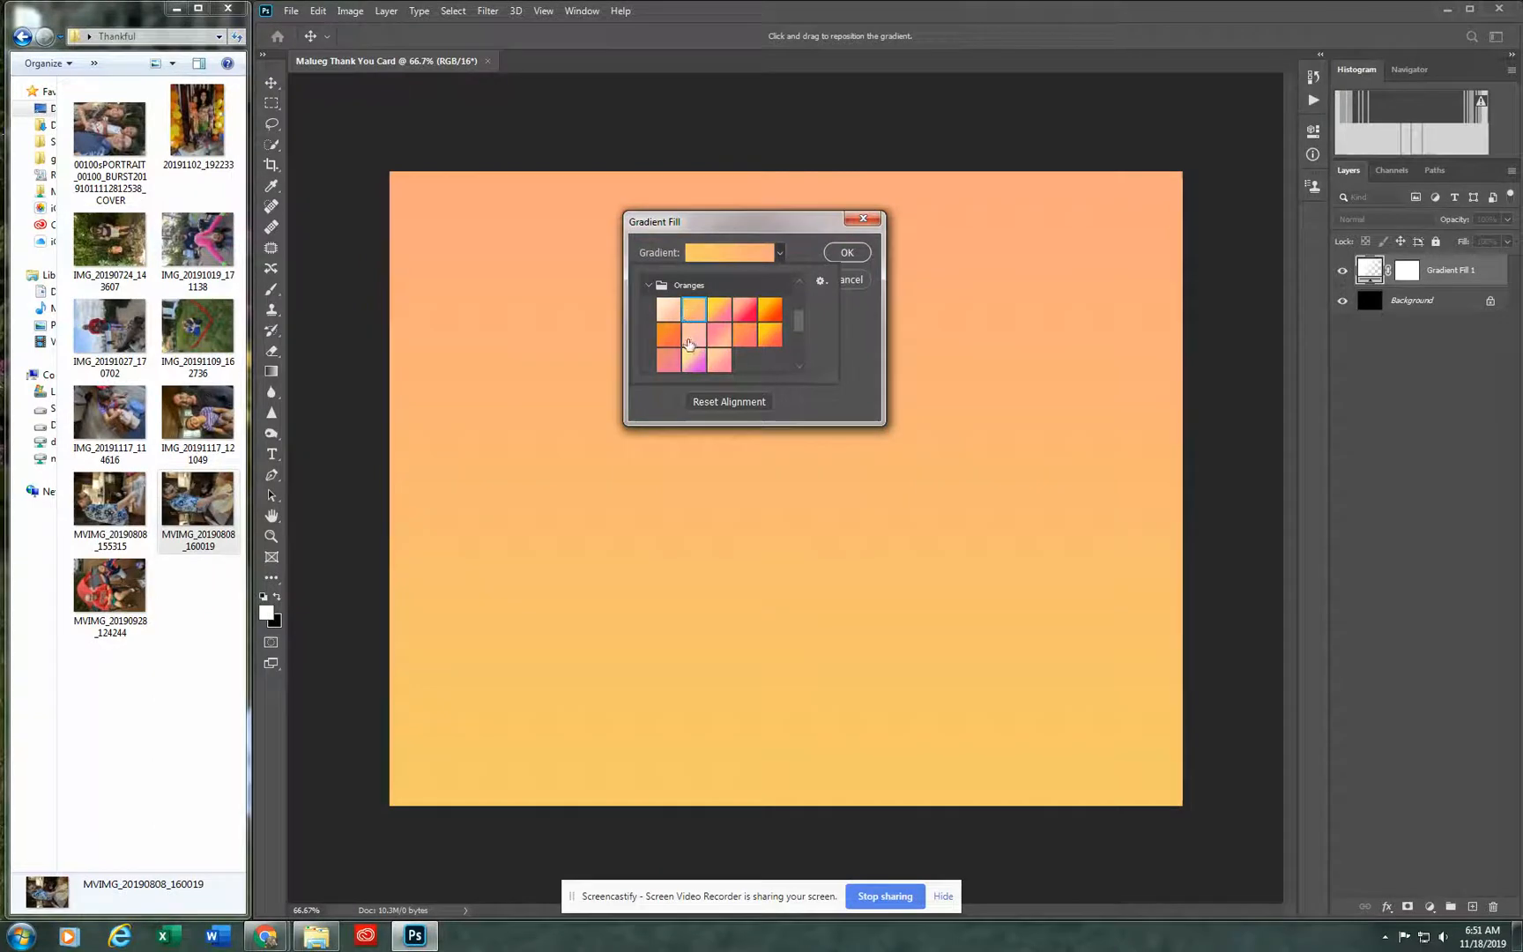
{"action": "left_click", "coordinate": [668, 311]}
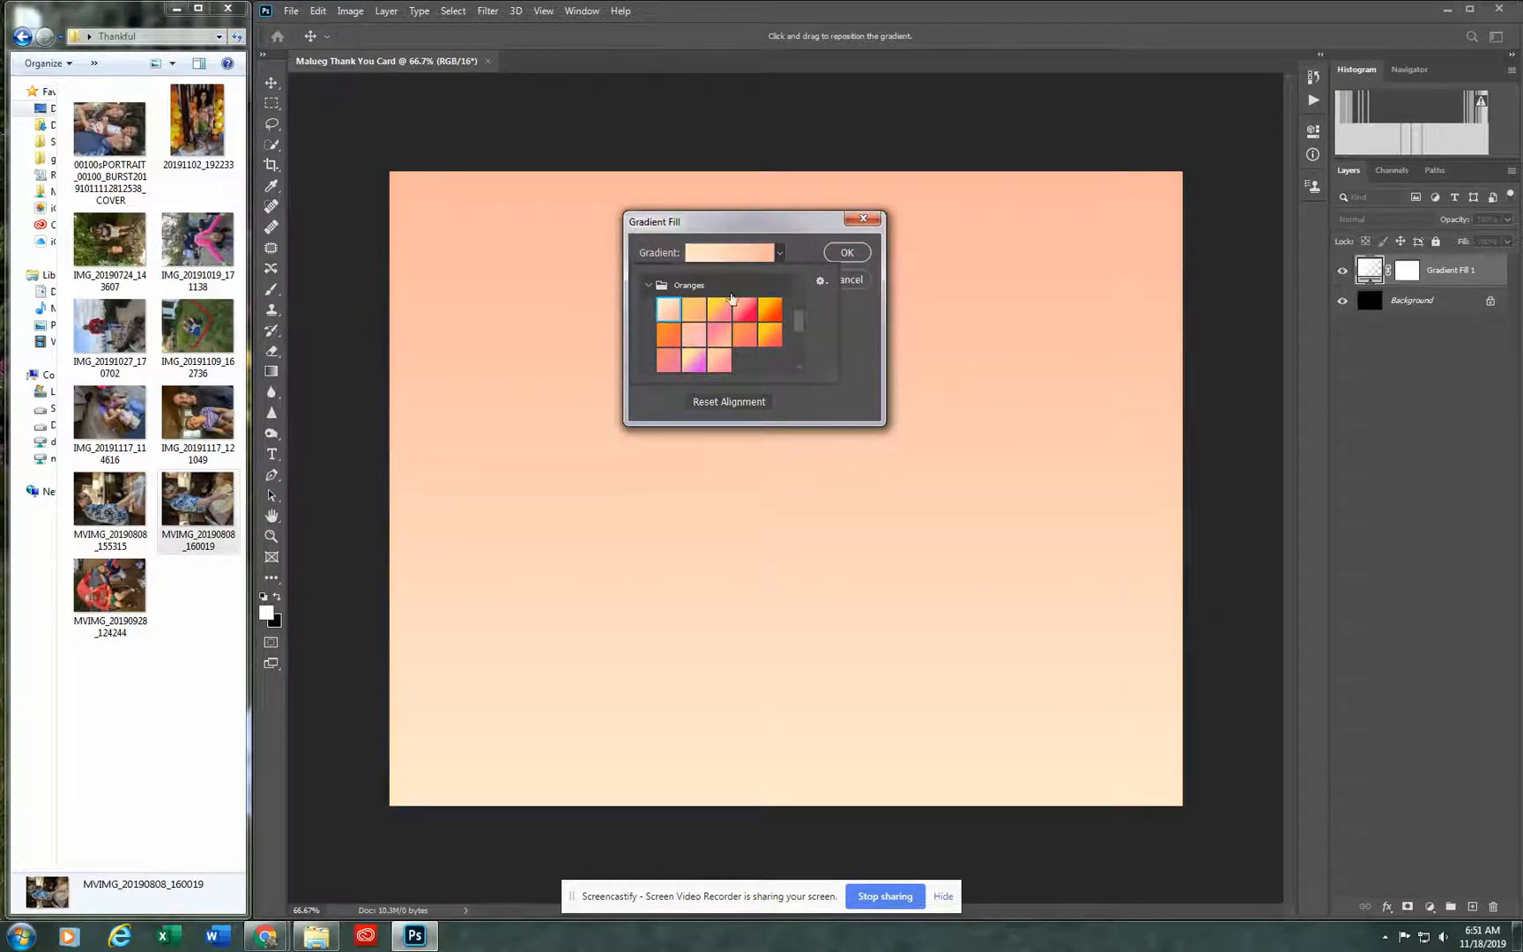
Step: Apply the pink-to-peach preset from the Oranges group to the gradient fill layer
{"action": "left_click", "coordinate": [696, 339]}
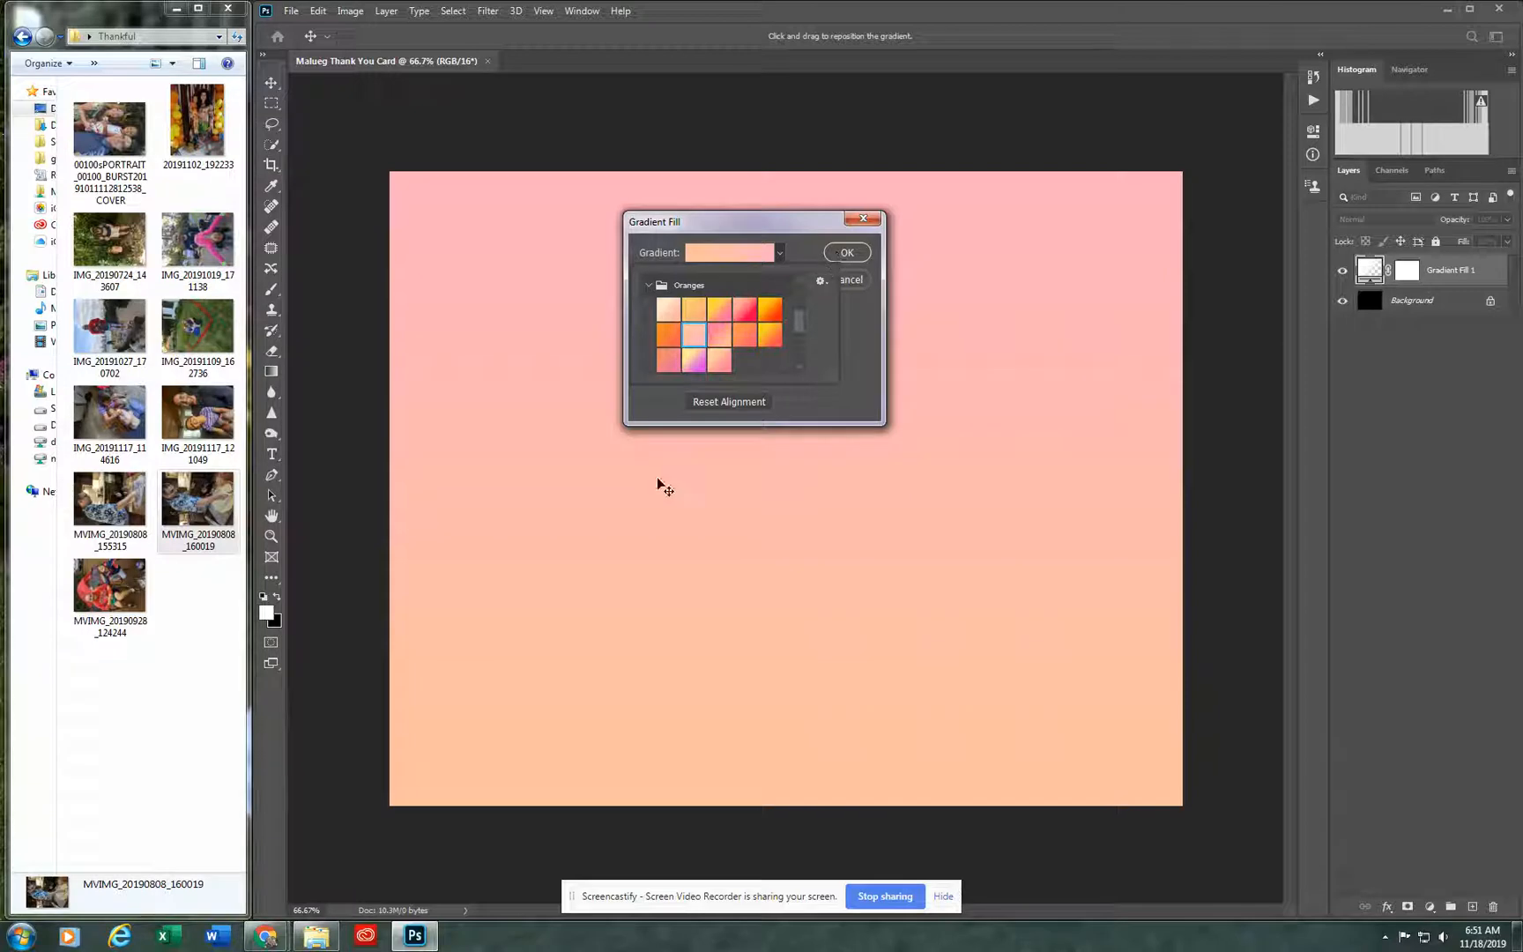
{"action": "left_click", "coordinate": [857, 255]}
{"action": "left_click", "coordinate": [846, 253]}
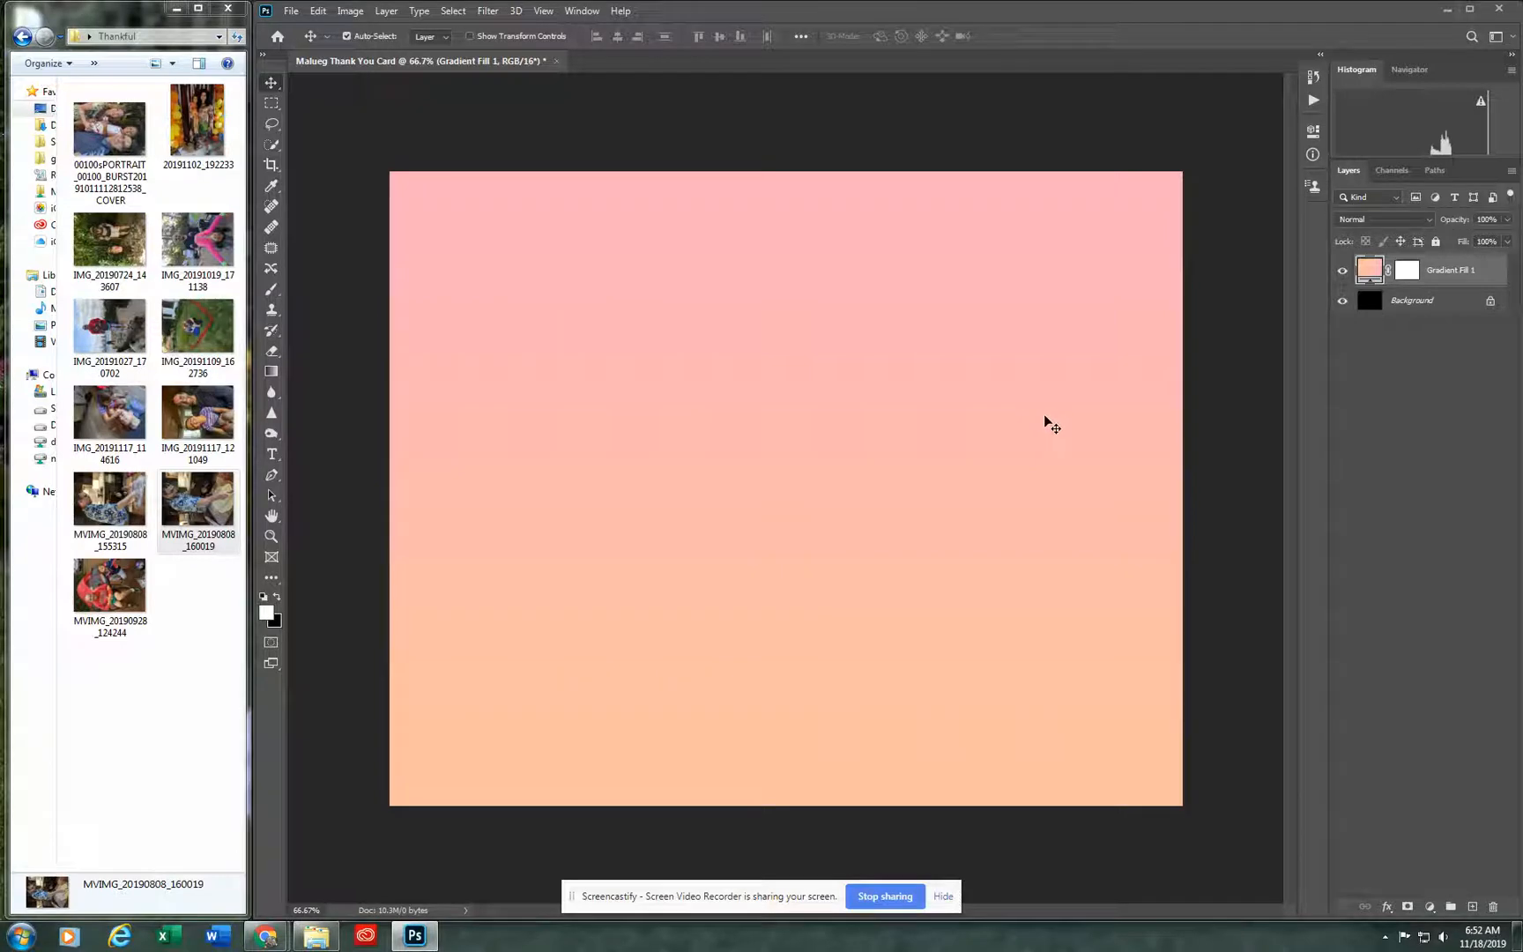
Step: Add a new empty layer named "Image 1" above the gradient fill layer
{"action": "left_click", "coordinate": [386, 12]}
{"action": "mouse_move", "coordinate": [393, 28]}
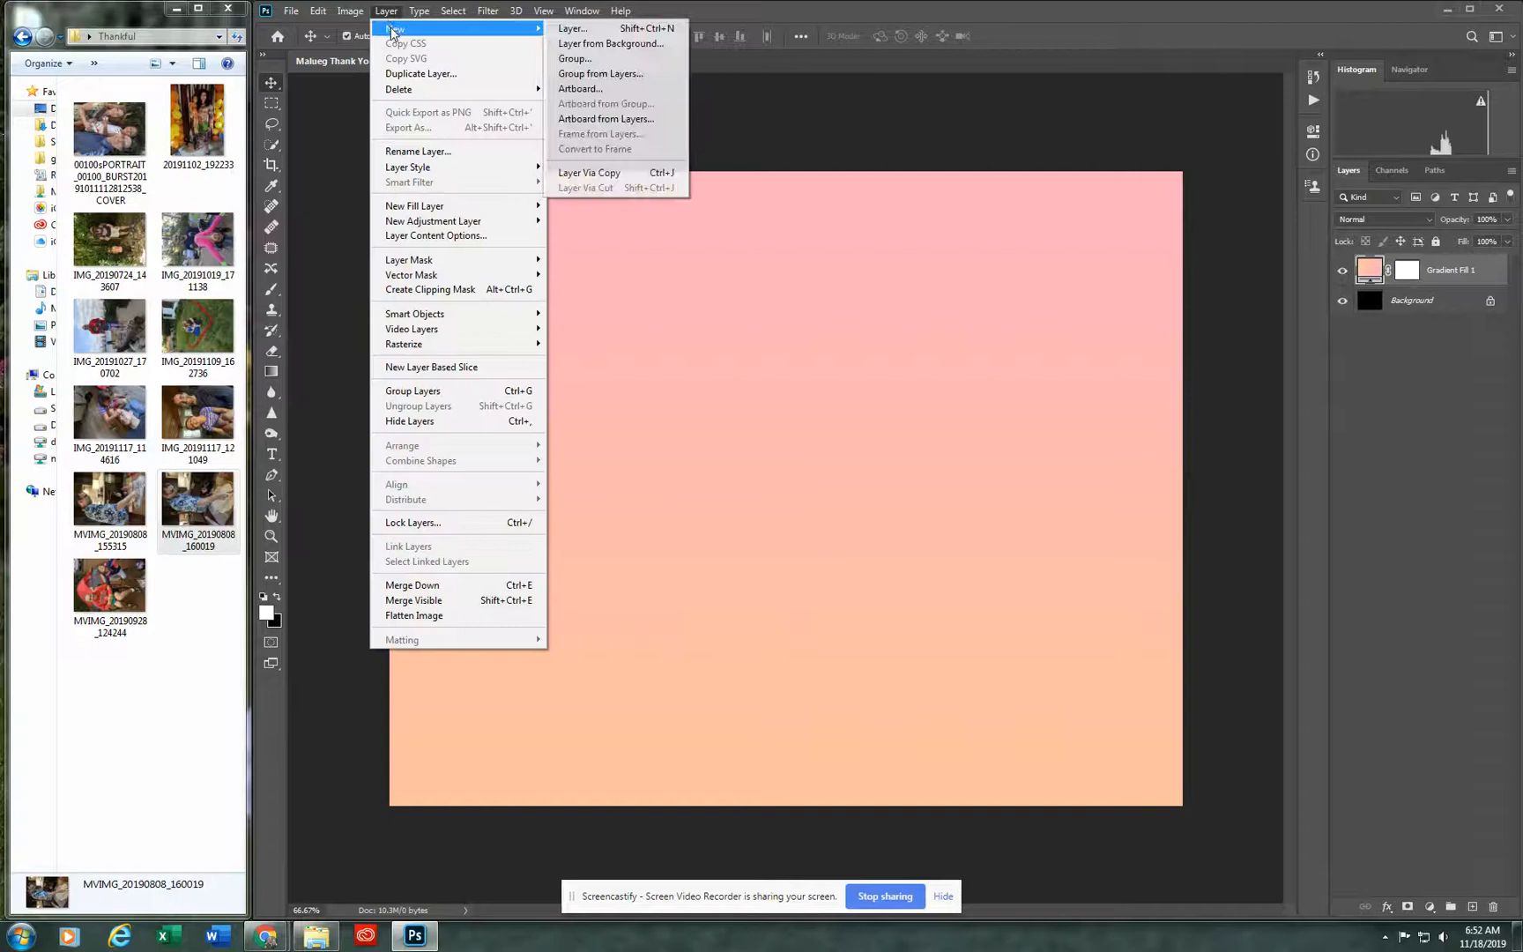
{"action": "left_click", "coordinate": [572, 29]}
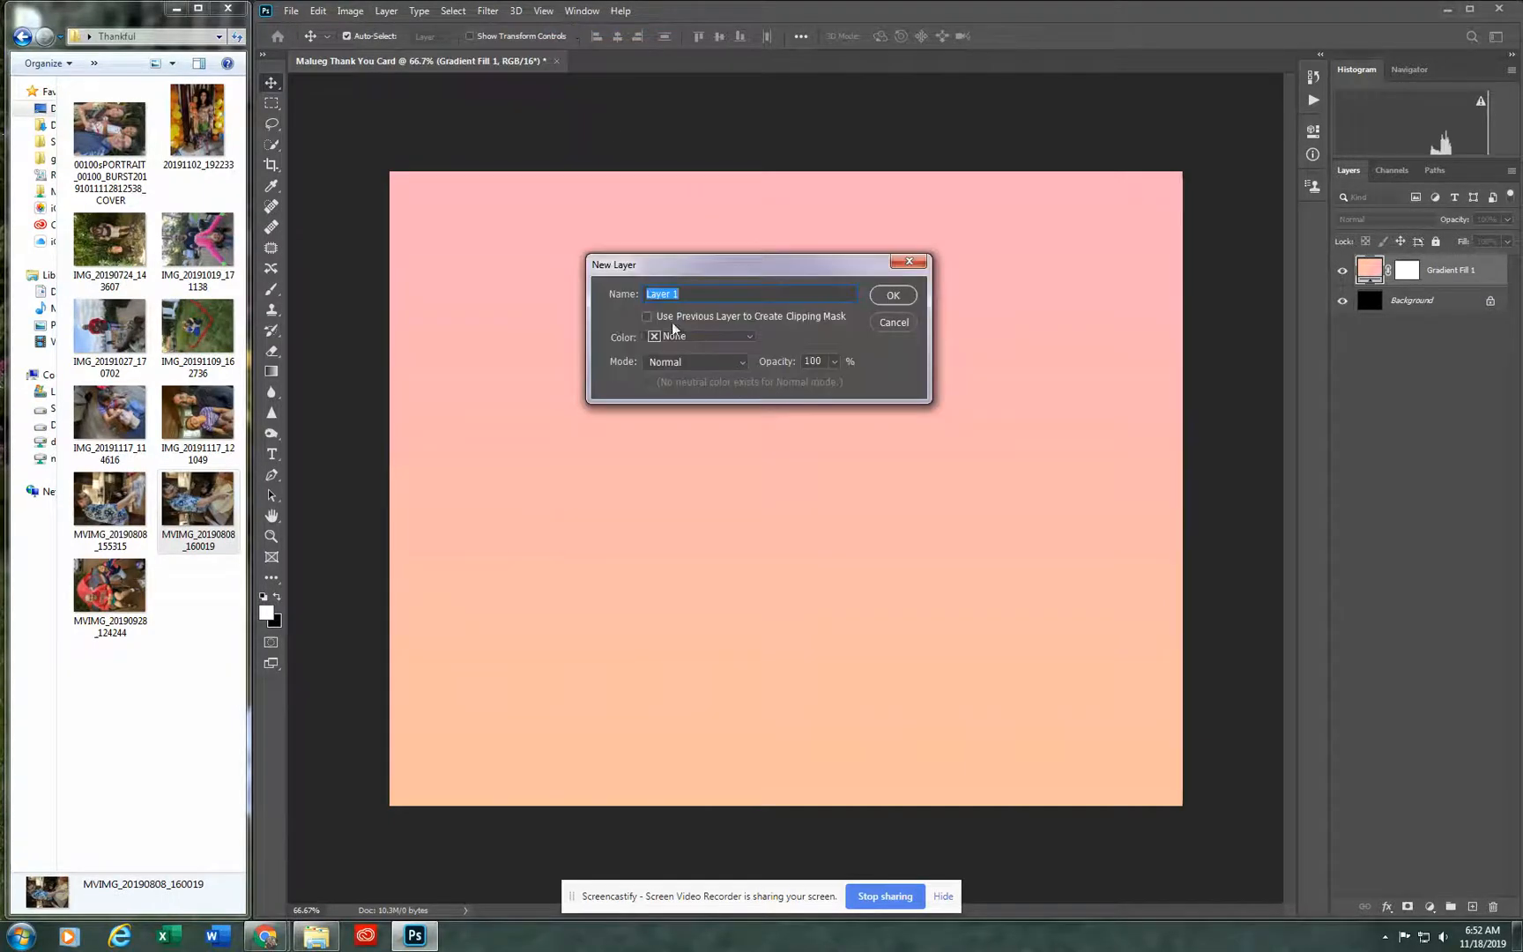
{"action": "type", "text": "Image"}
{"action": "left_click", "coordinate": [903, 302]}
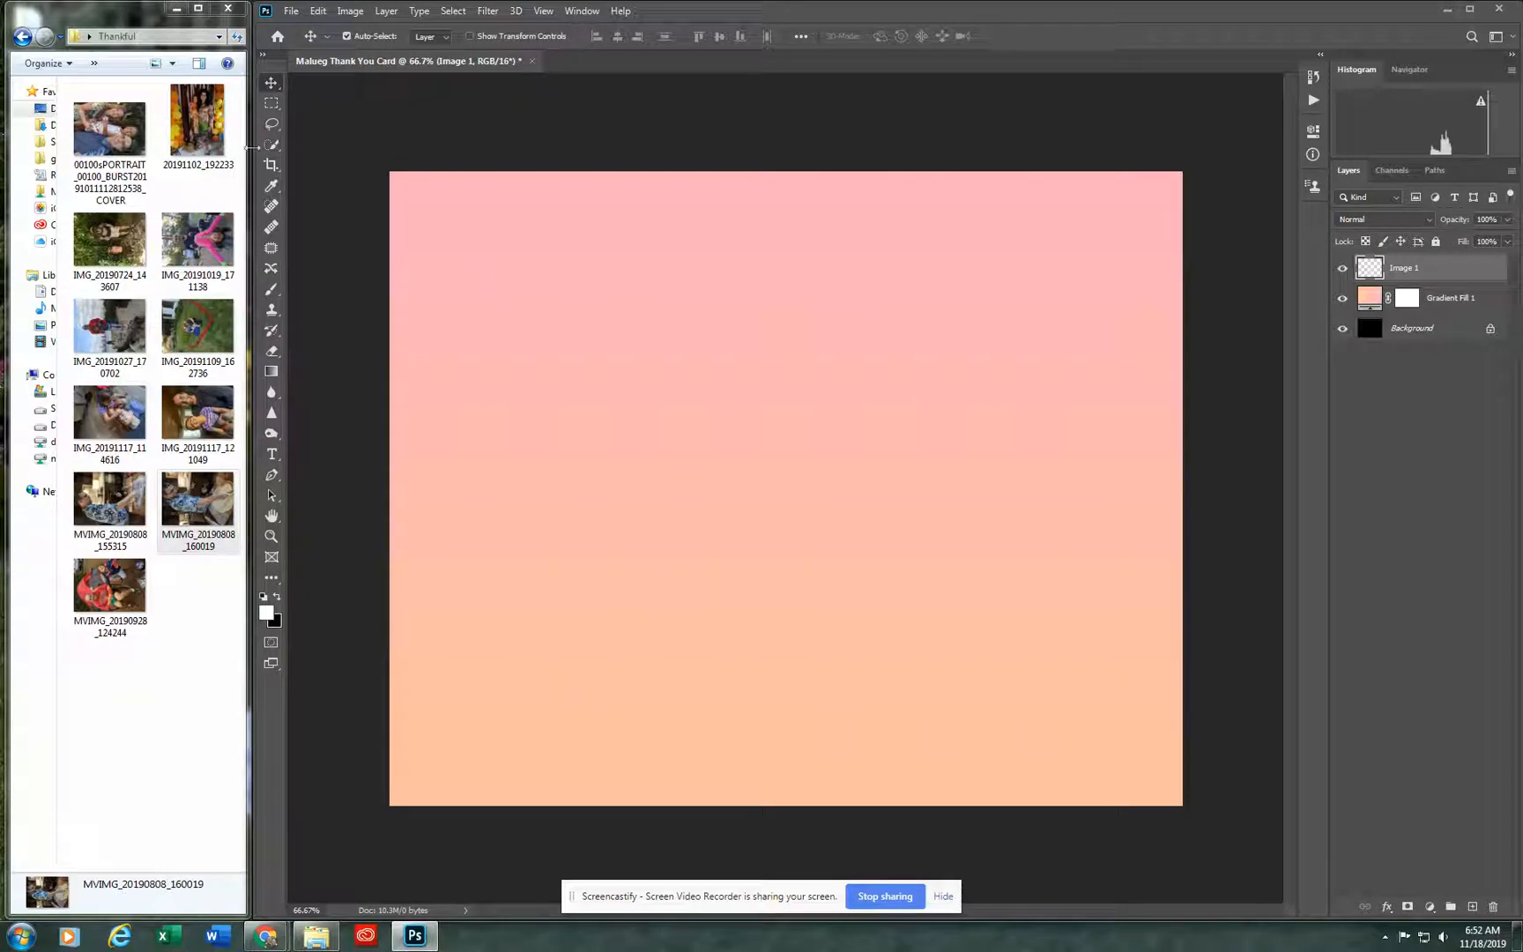
Step: Choose the Rectangular Marquee tool for making selections on the Image 1 layer
{"action": "left_click", "coordinate": [273, 106]}
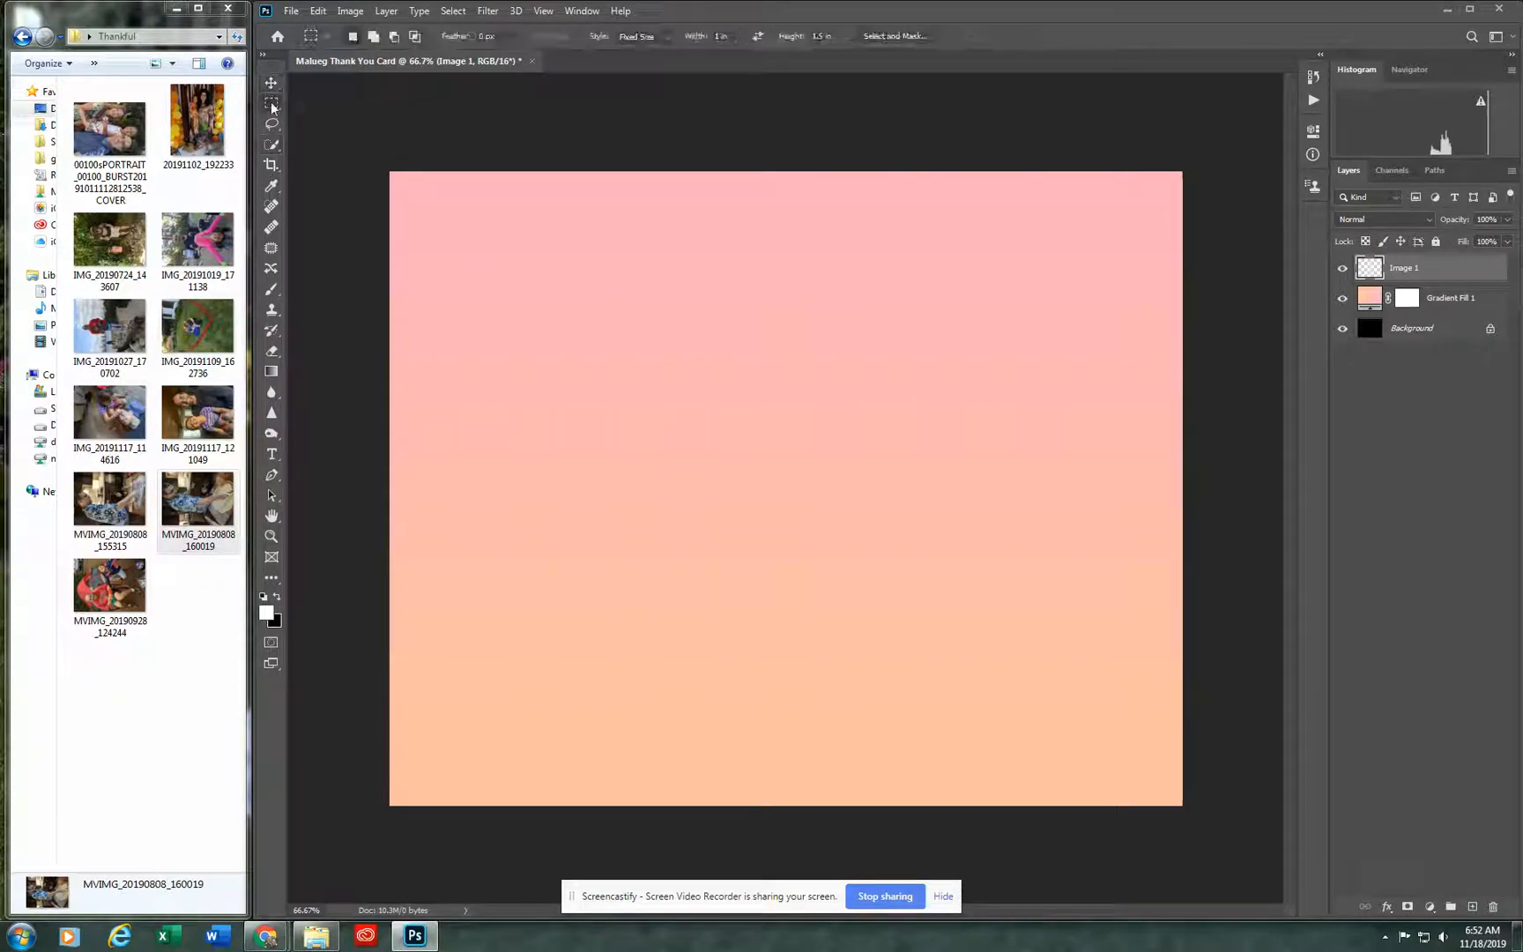
{"action": "right_click", "coordinate": [272, 108]}
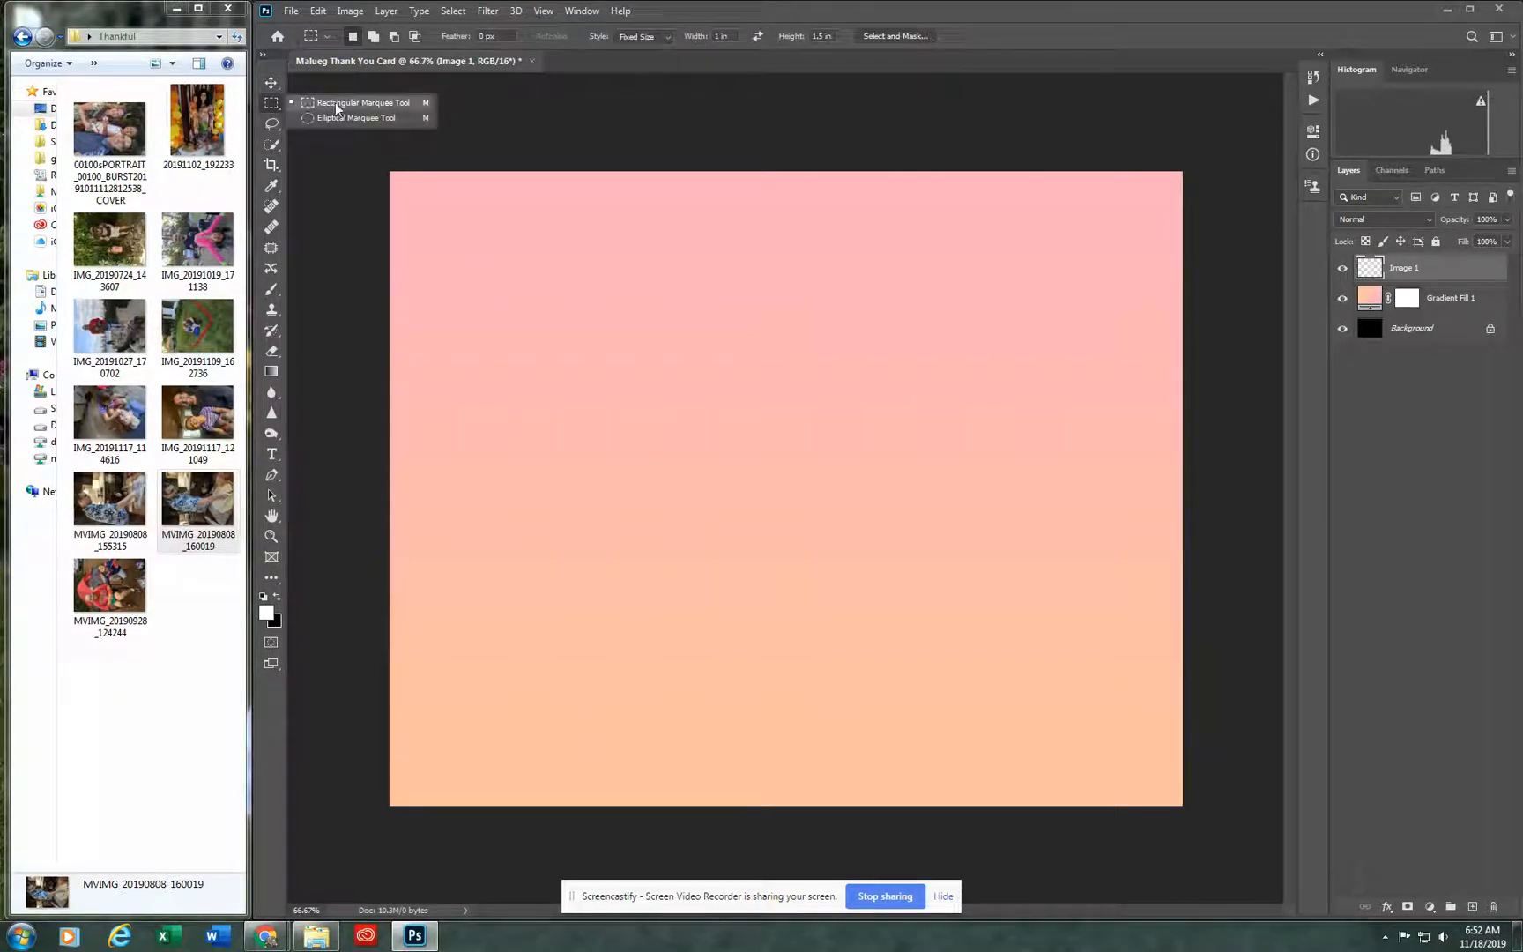
{"action": "left_click", "coordinate": [308, 109]}
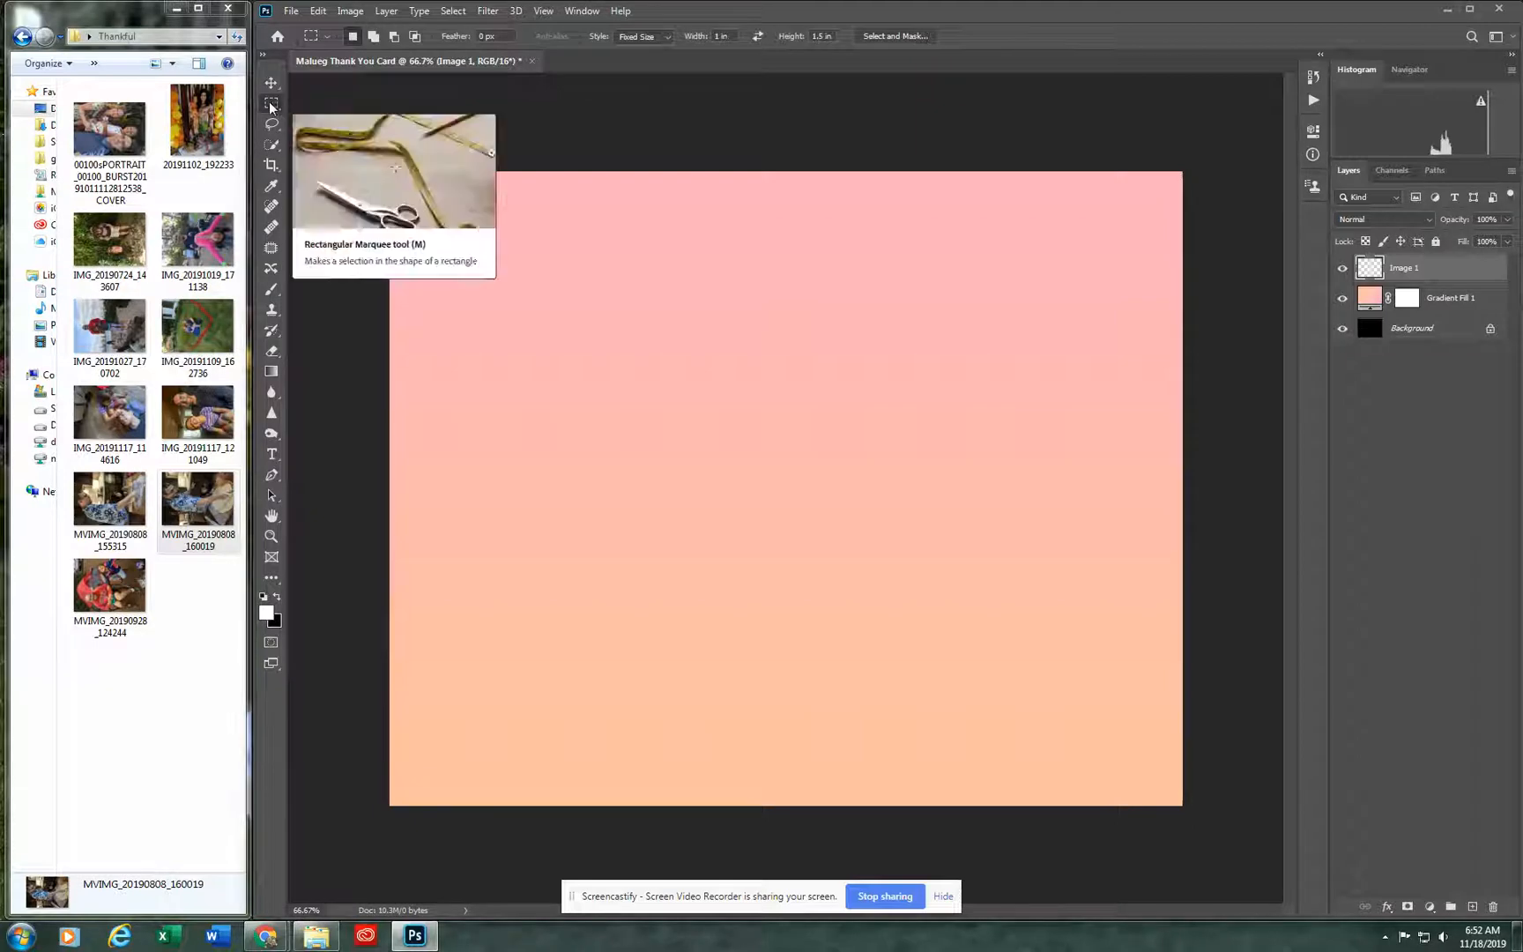
Step: Try a fixed-size selection, clear it, and draw freehand rectangular selections on the card with the marquee style set to Normal
{"action": "left_click", "coordinate": [624, 116]}
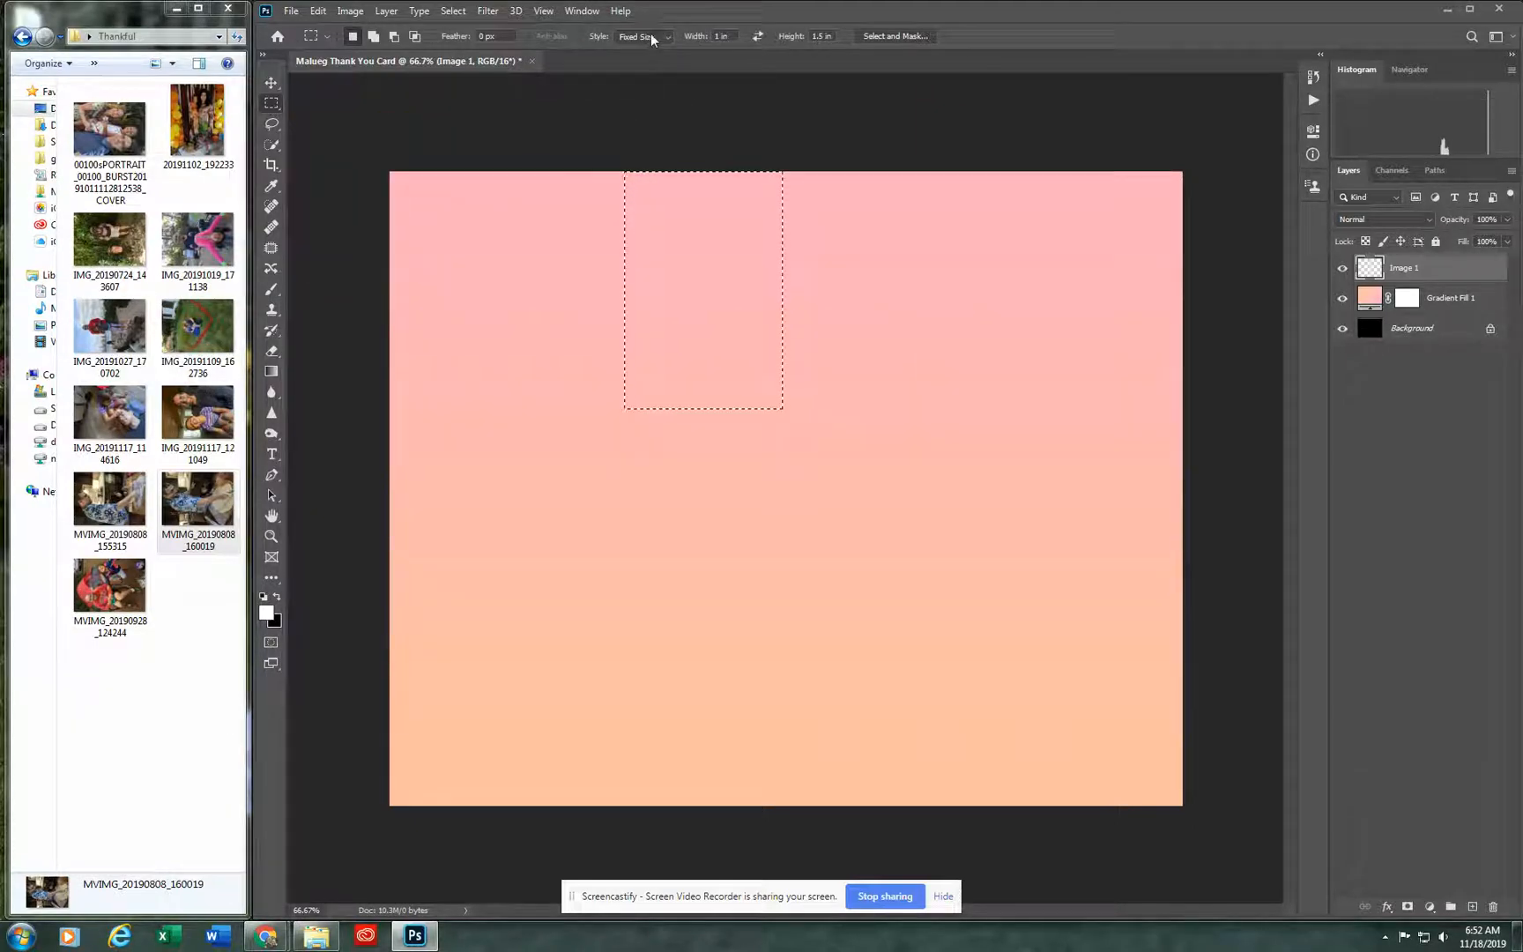
{"action": "key", "text": "ctrl+d"}
{"action": "left_click", "coordinate": [656, 36]}
{"action": "left_click", "coordinate": [629, 50]}
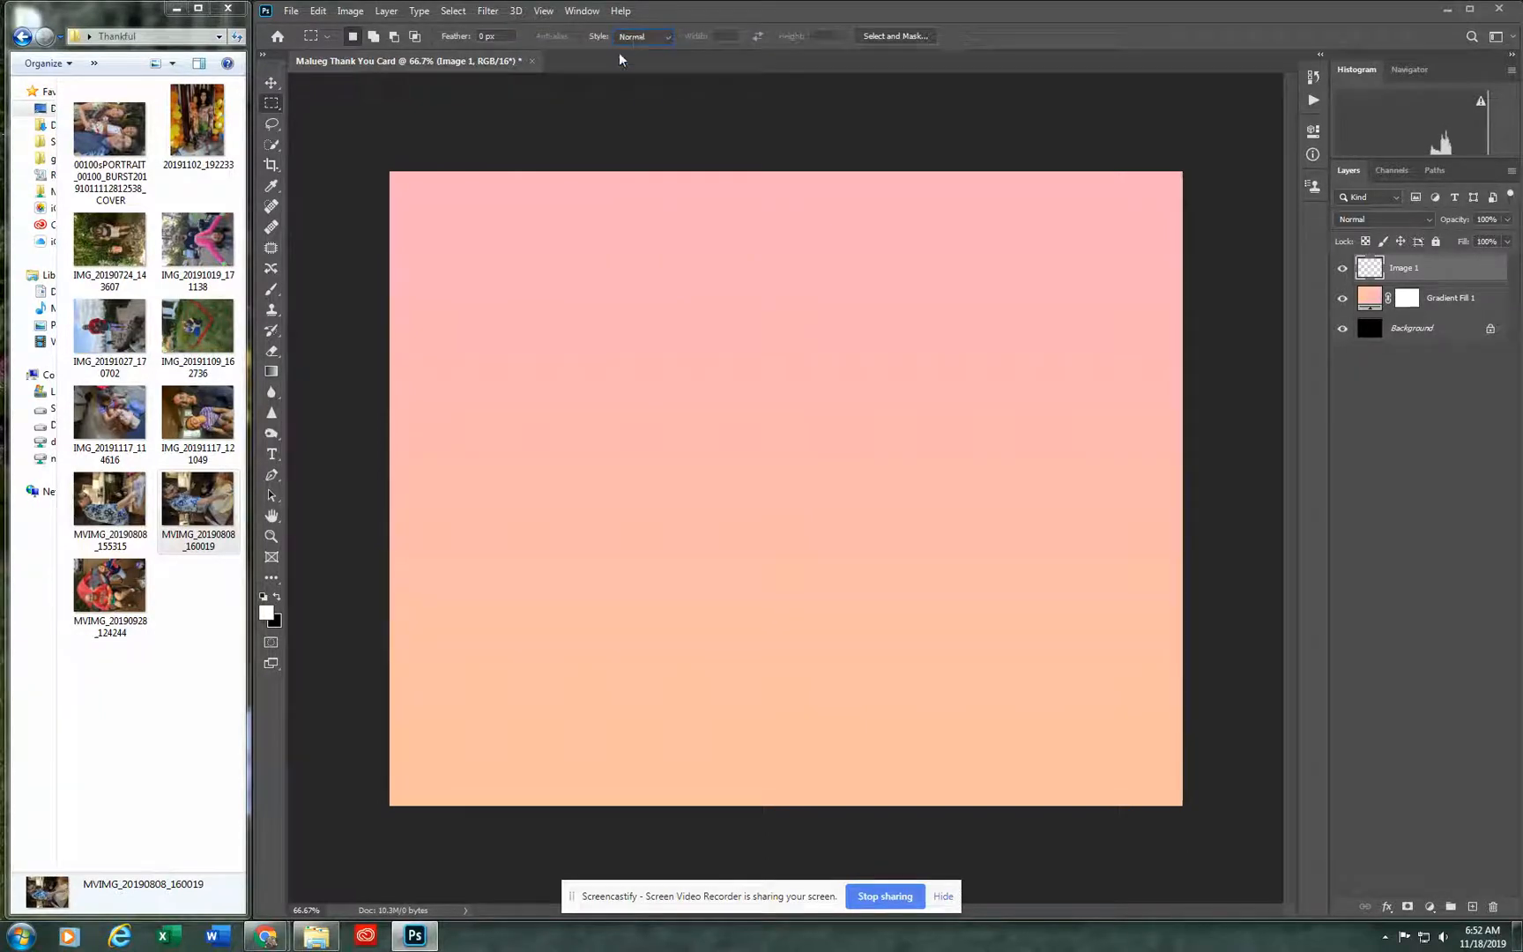
{"action": "mouse_move", "coordinate": [466, 299]}
{"action": "left_mouse_down"}
{"action": "mouse_move", "coordinate": [653, 436]}
{"action": "mouse_move", "coordinate": [852, 519]}
{"action": "left_mouse_up"}
{"action": "left_click_drag", "start_coordinate": [888, 318], "coordinate": [1008, 608]}
{"action": "left_click_drag", "start_coordinate": [597, 431], "coordinate": [774, 590]}
Step: Set the marquee style to Fixed Size and place a 1 in by 1.5 in selection on the right half of the card
{"action": "left_click", "coordinate": [650, 39]}
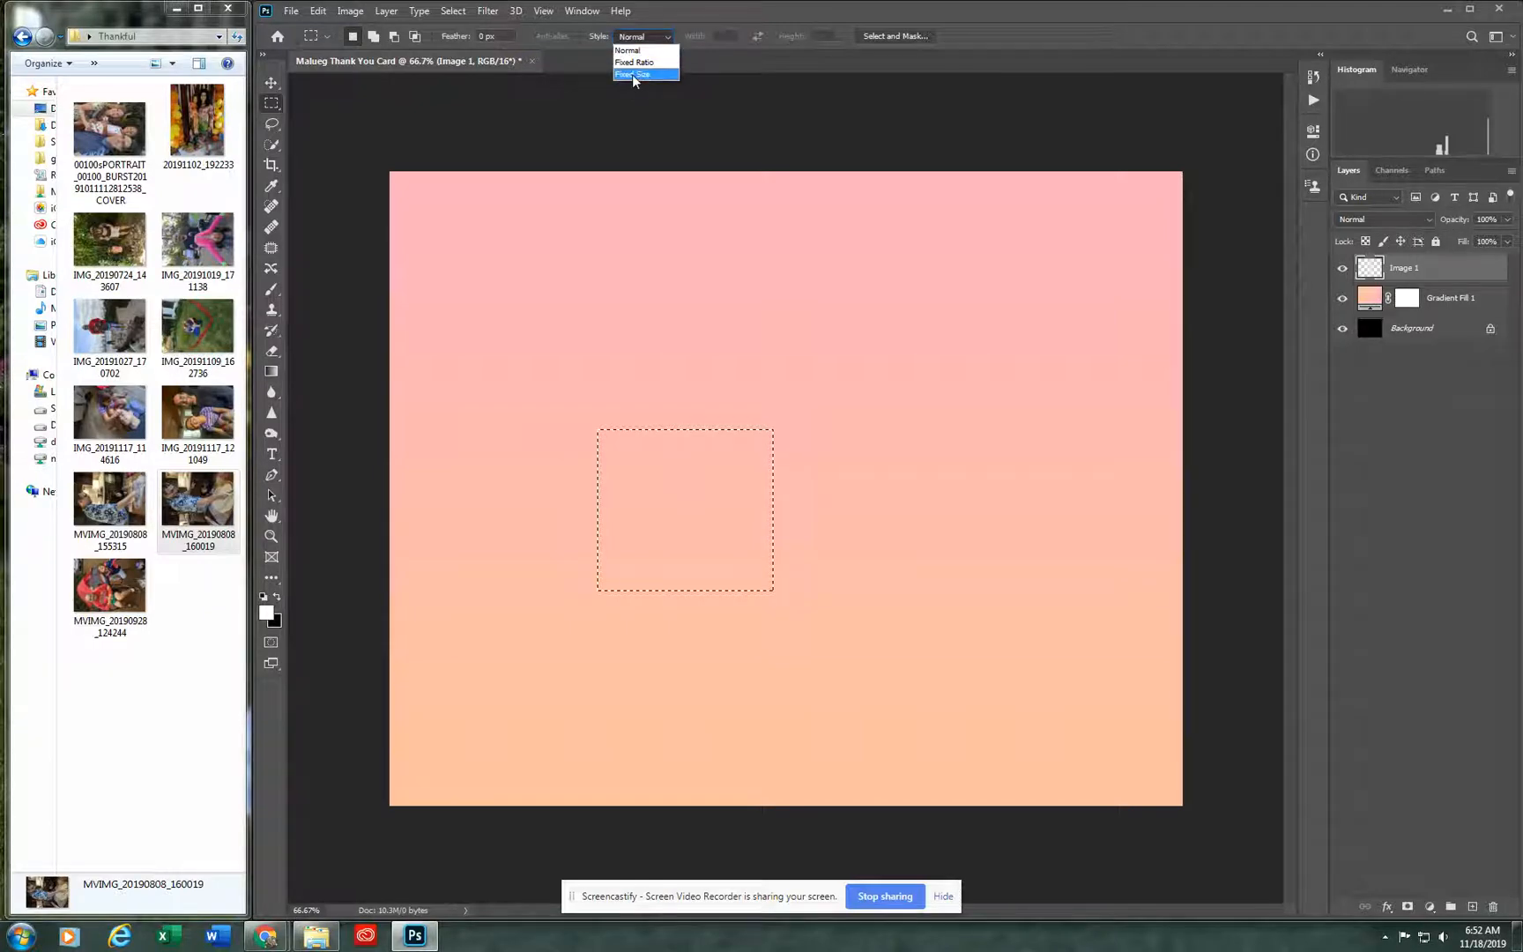
{"action": "left_click", "coordinate": [632, 74]}
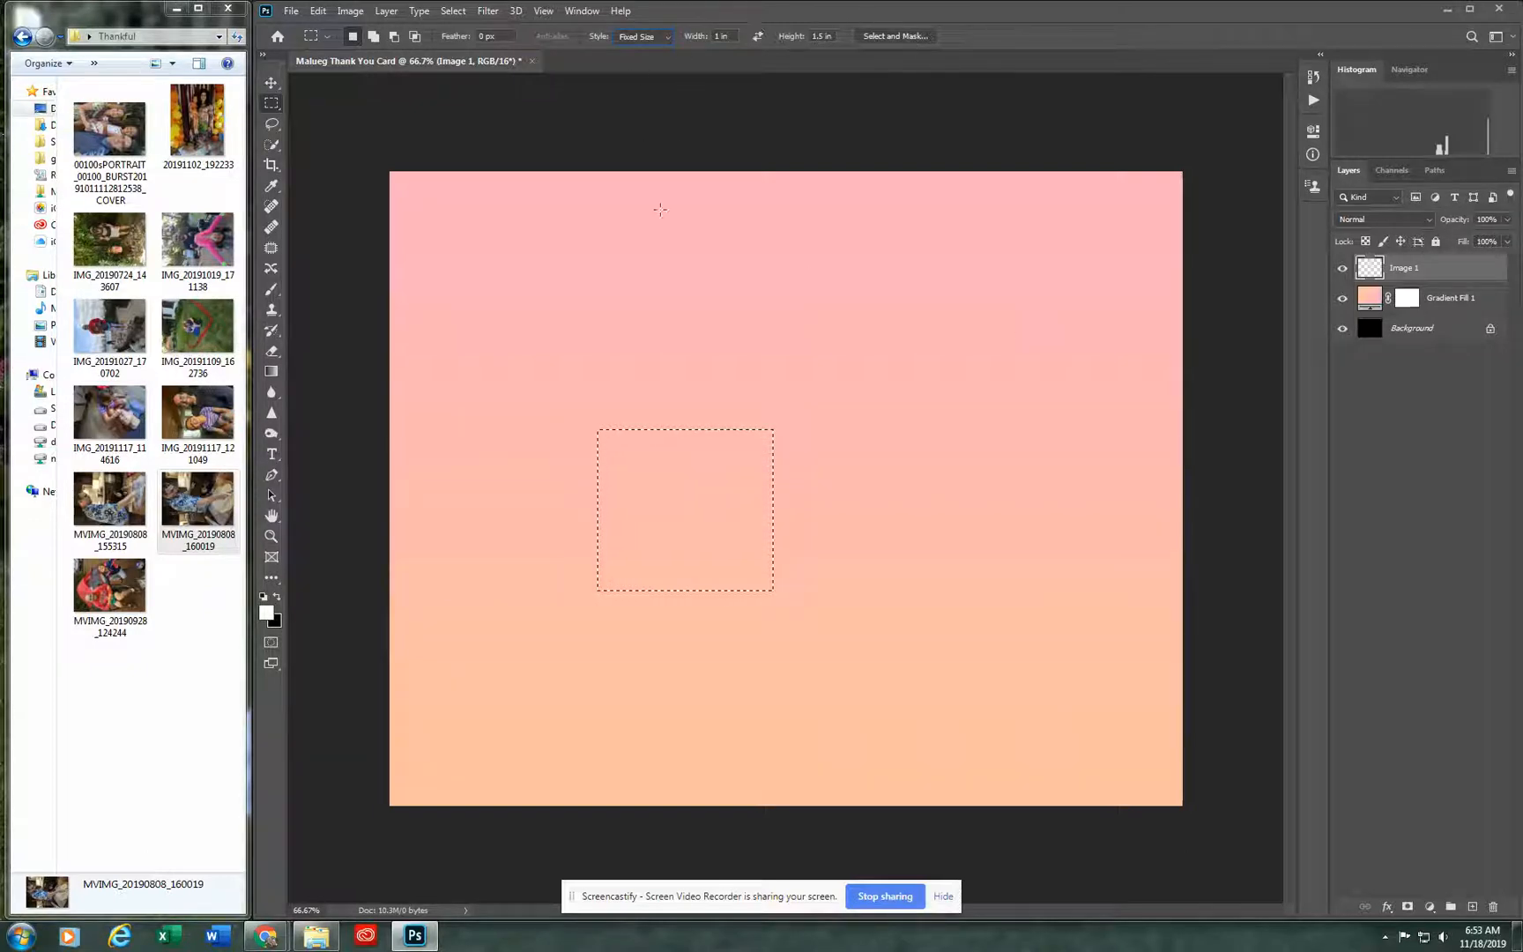
{"action": "left_click", "coordinate": [615, 306]}
{"action": "left_click", "coordinate": [895, 322]}
{"action": "key", "text": "Return"}
Step: Fill the rectangular selection on the Image 1 layer with black
{"action": "right_click", "coordinate": [982, 451]}
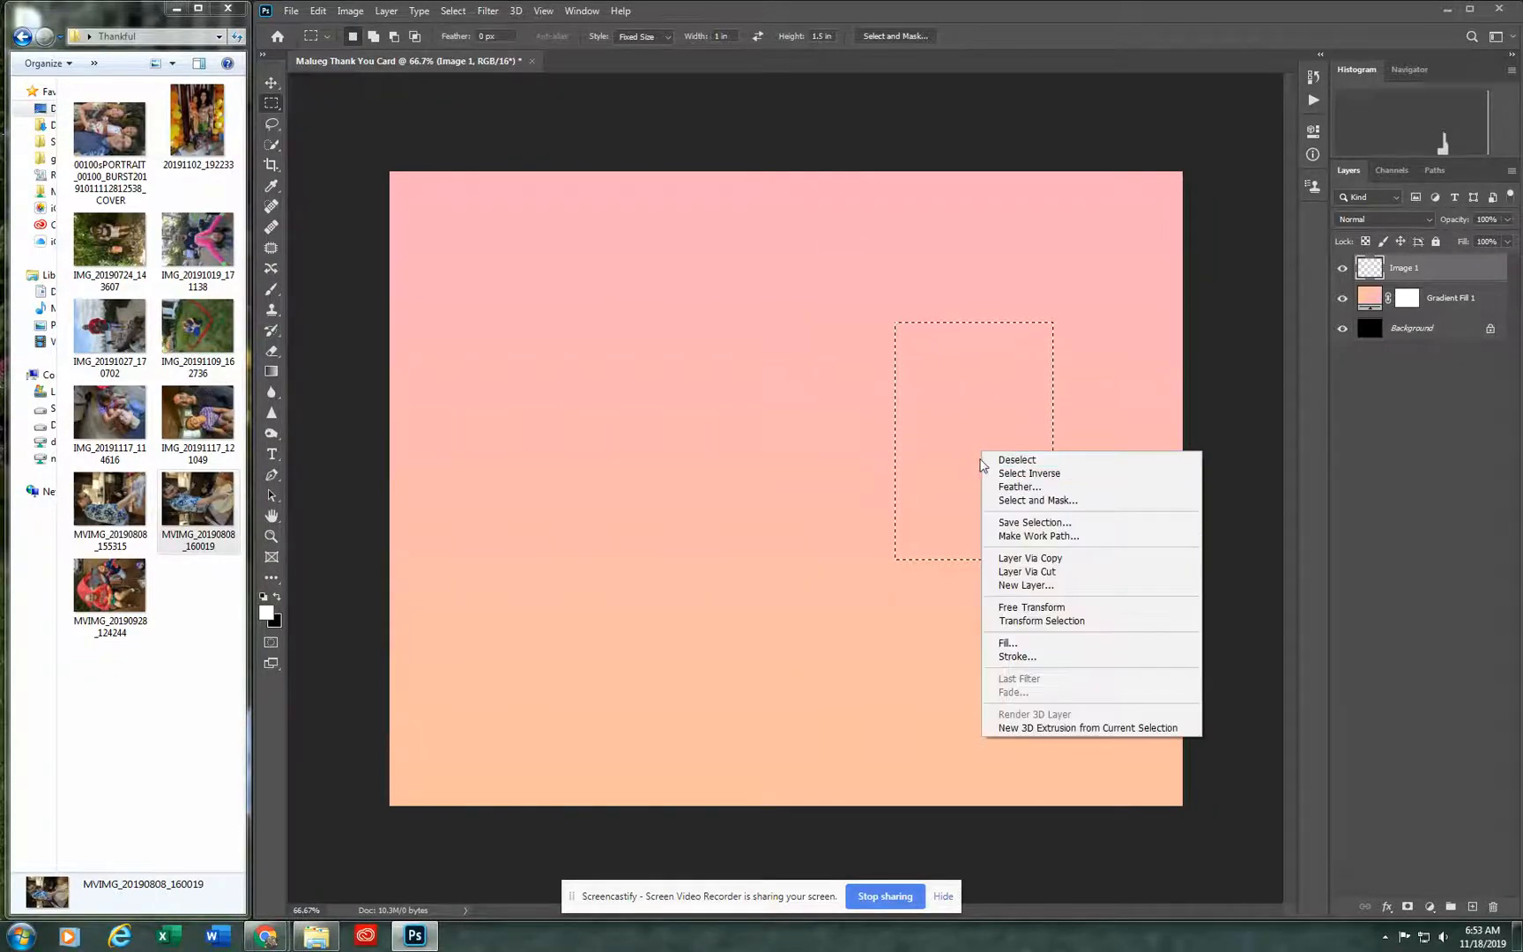
{"action": "left_click", "coordinate": [1003, 645]}
{"action": "left_click", "coordinate": [864, 275]}
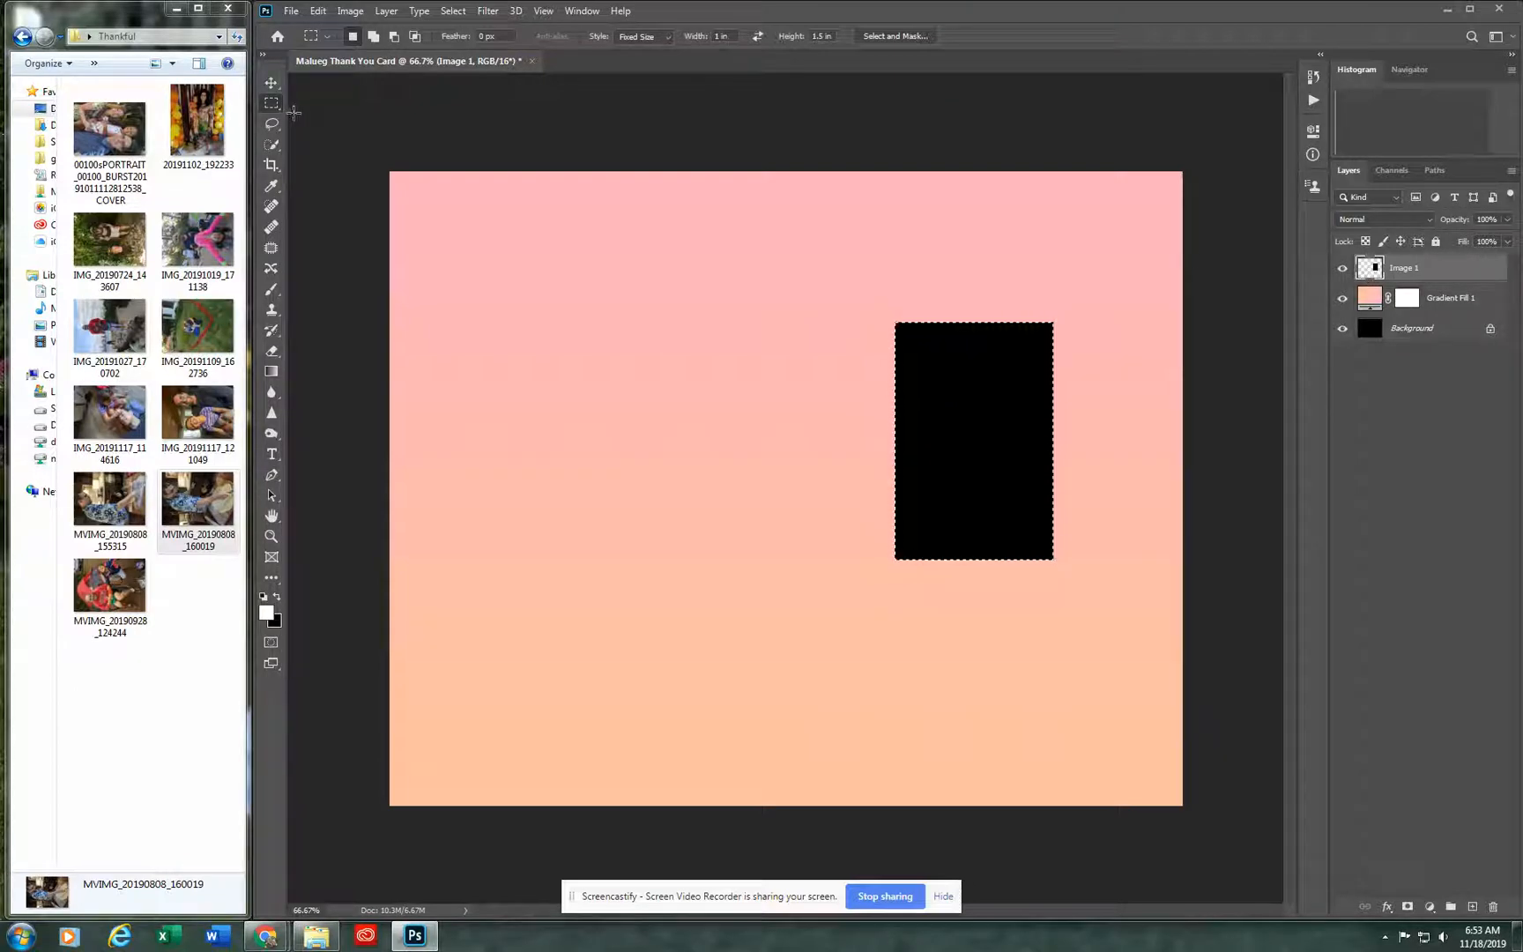
Step: Clear the selection and move the black rectangle to the left side of the card
{"action": "key", "text": "ctrl+d"}
{"action": "left_click", "coordinate": [272, 83]}
{"action": "left_click_drag", "start_coordinate": [961, 431], "coordinate": [501, 422]}
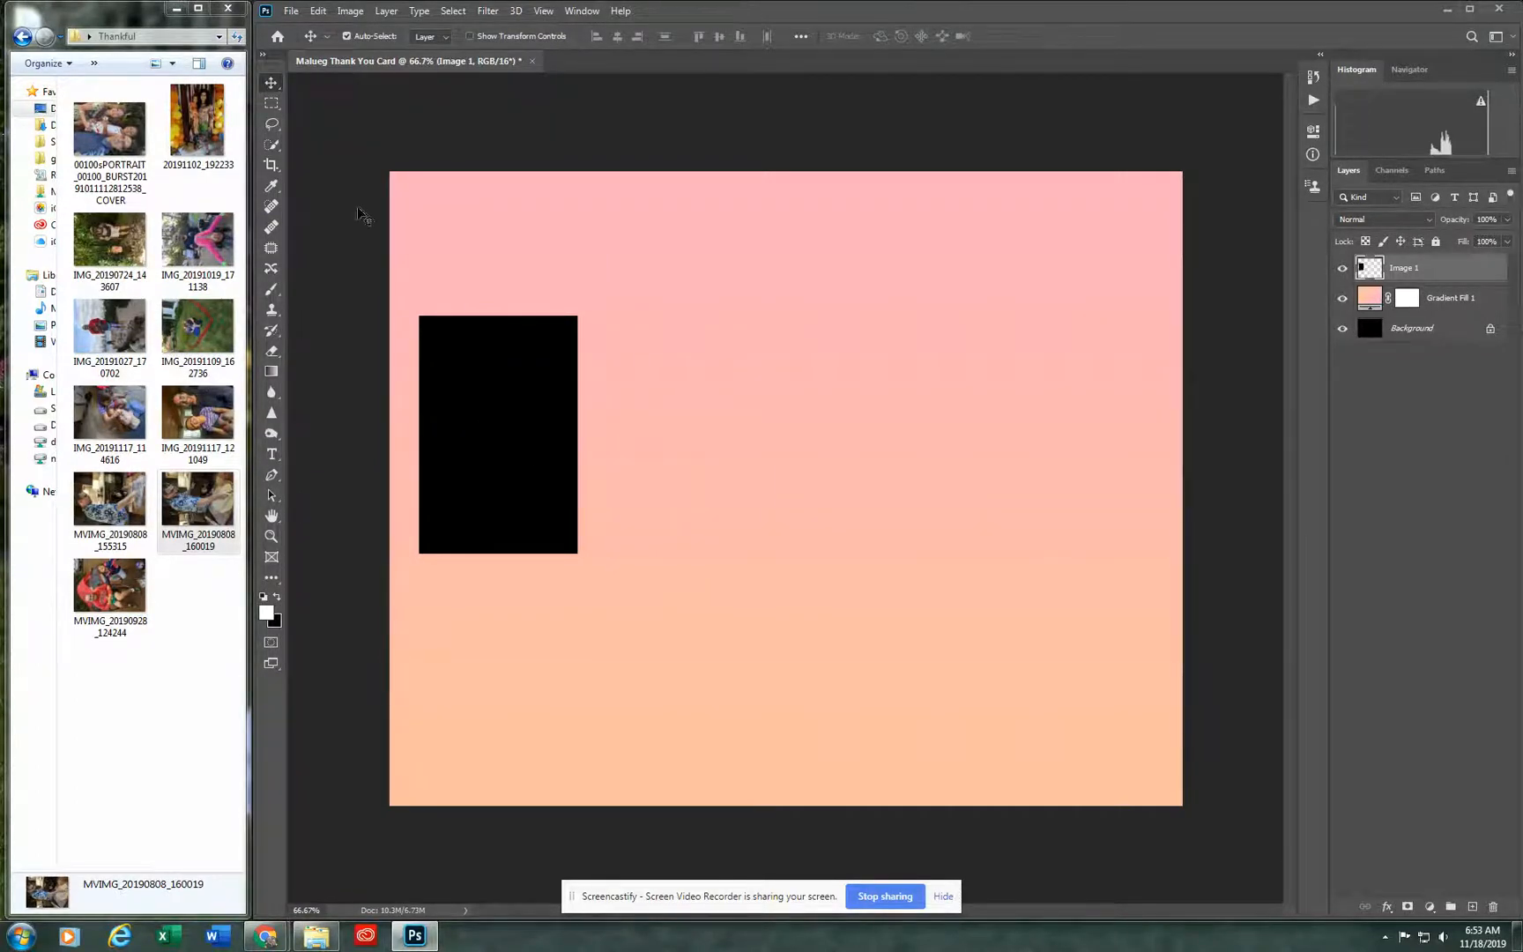
{"action": "left_click", "coordinate": [390, 12]}
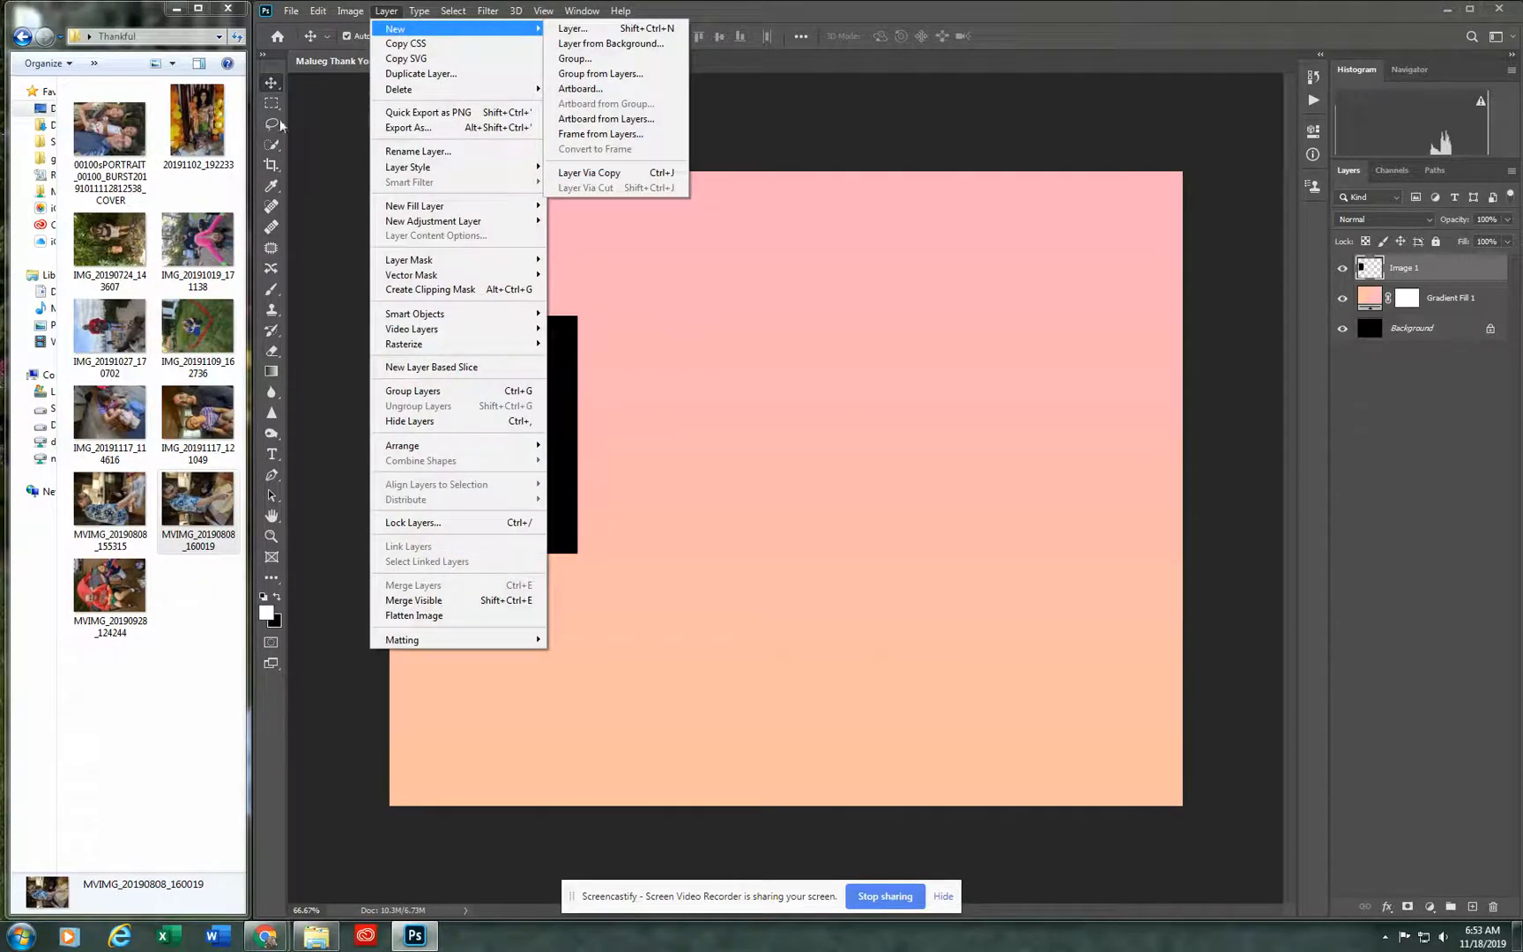
{"action": "left_click", "coordinate": [320, 119]}
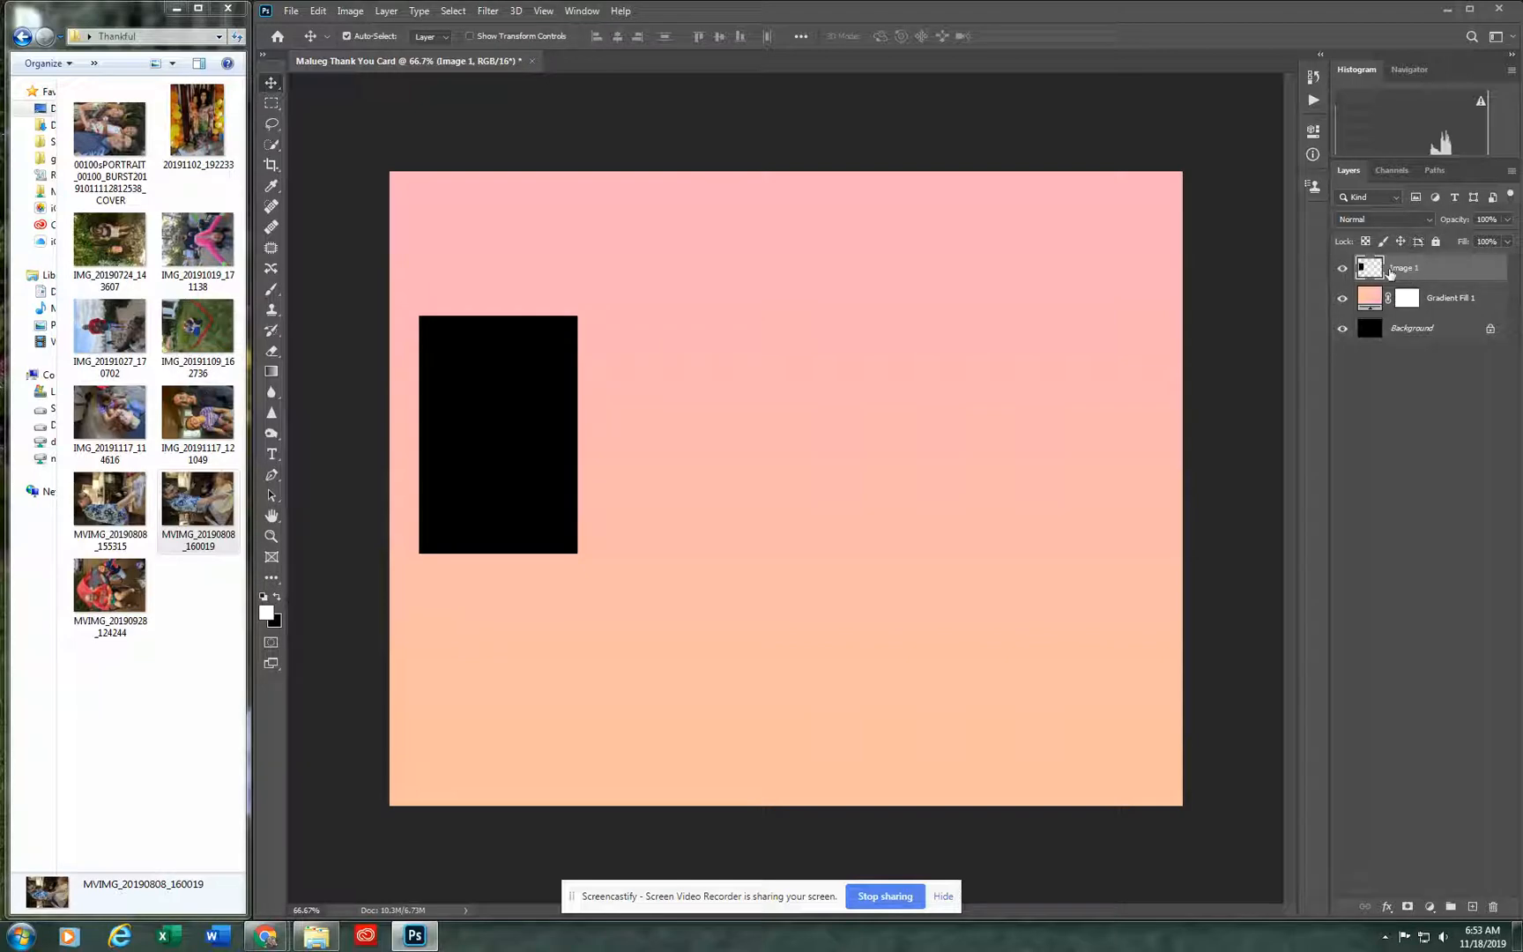
Step: Duplicate the Image 1 layer three times
{"action": "key", "text": "ctrl+j"}
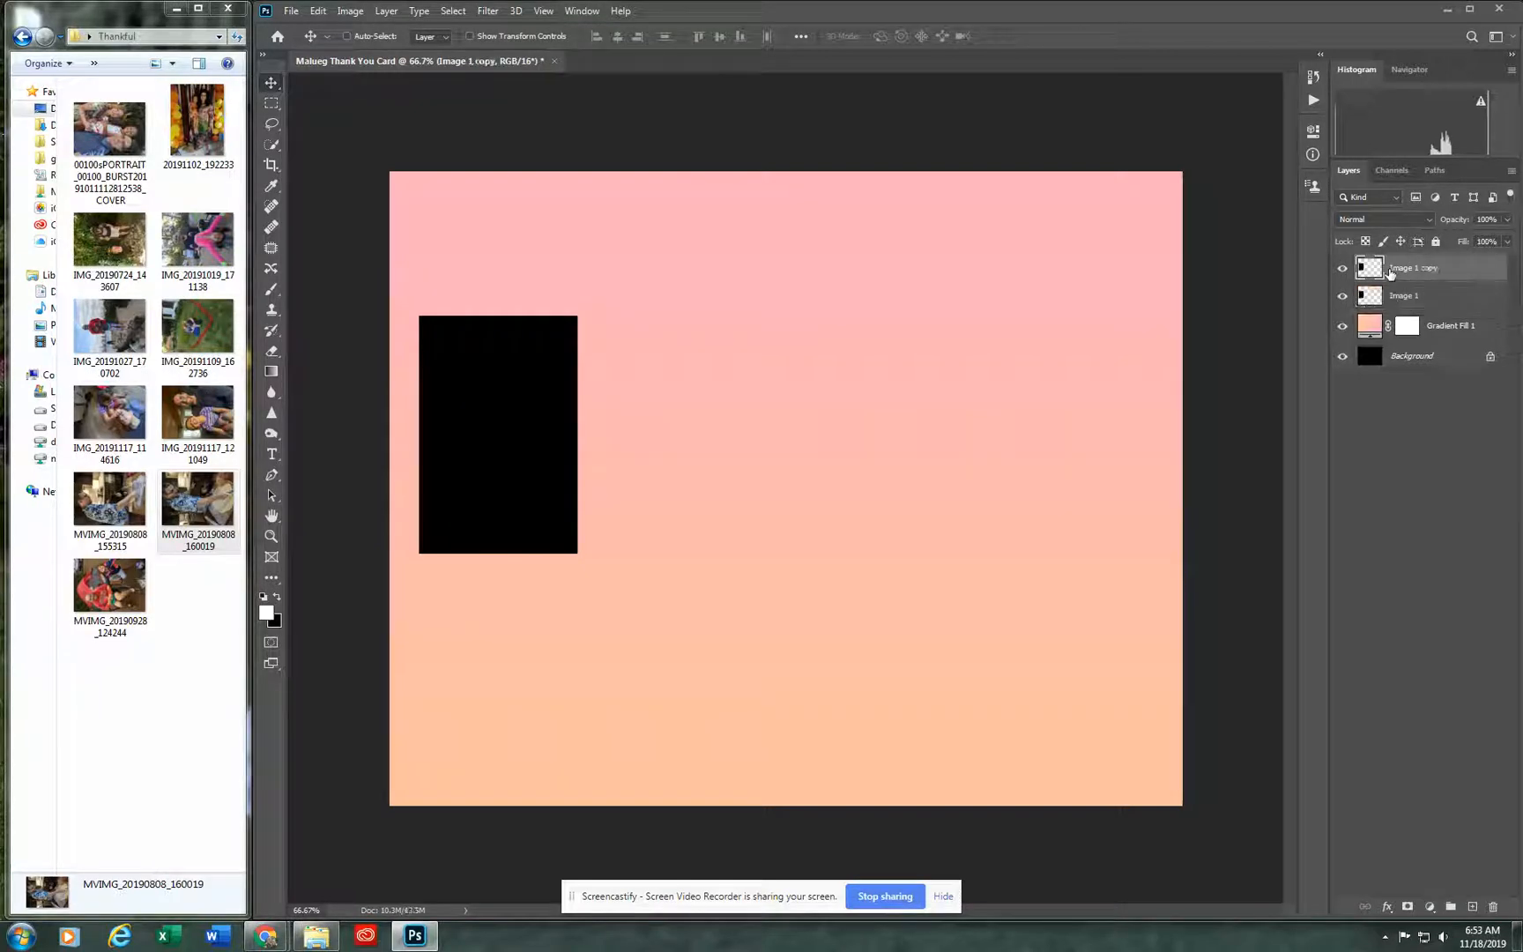
{"action": "key", "text": "ctrl+j"}
{"action": "key", "text": "ctrl+j"}
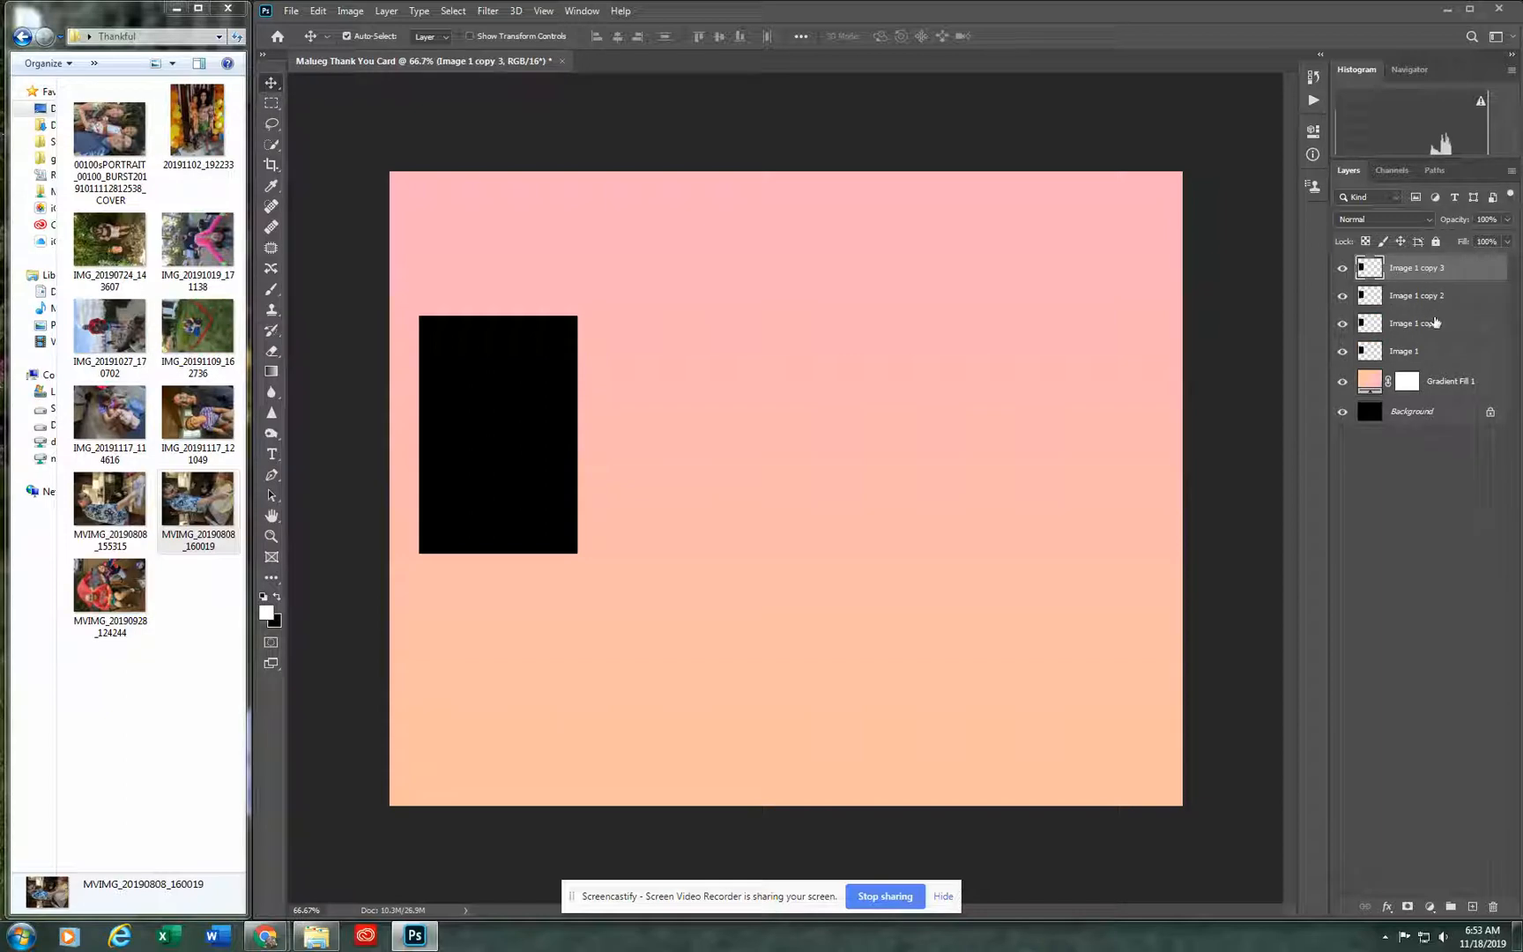
Step: Rename the three layer copies, from lowest to highest, as Image 2, Image 3 and Image 4
{"action": "double_click", "coordinate": [1428, 324]}
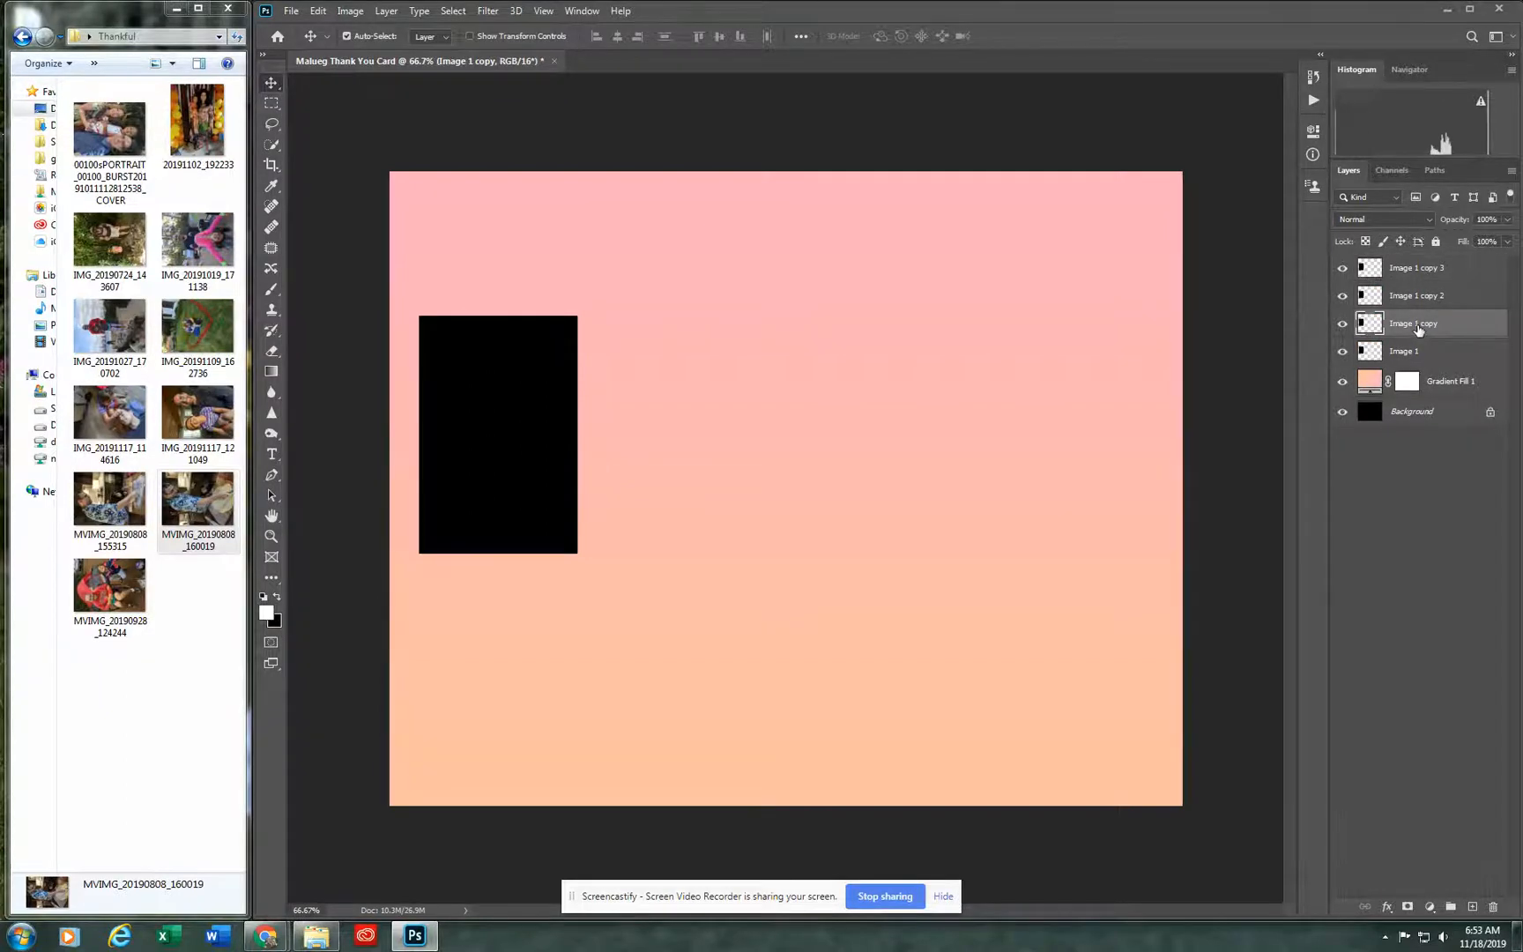
{"action": "double_click", "coordinate": [1432, 322]}
{"action": "type", "text": "2"}
{"action": "left_click", "coordinate": [1439, 298]}
{"action": "double_click", "coordinate": [1452, 296]}
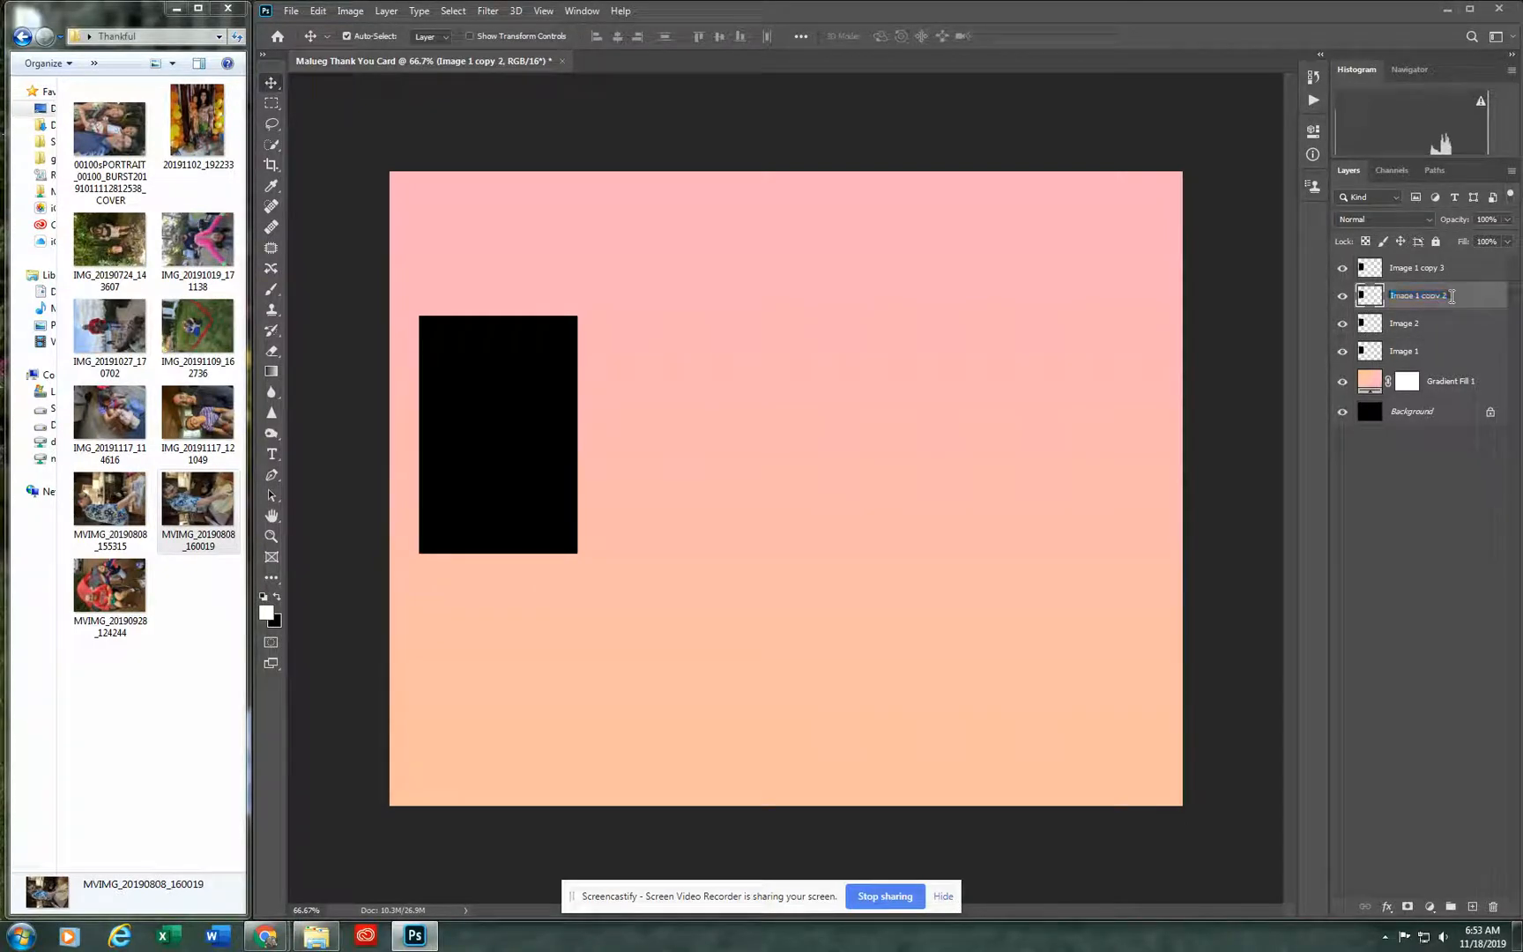
{"action": "left_click_drag", "start_coordinate": [1446, 297], "coordinate": [1420, 297]}
{"action": "type", "text": "3"}
{"action": "left_click", "coordinate": [1444, 268]}
{"action": "double_click", "coordinate": [1446, 268]}
{"action": "left_click_drag", "start_coordinate": [1447, 268], "coordinate": [1430, 267]}
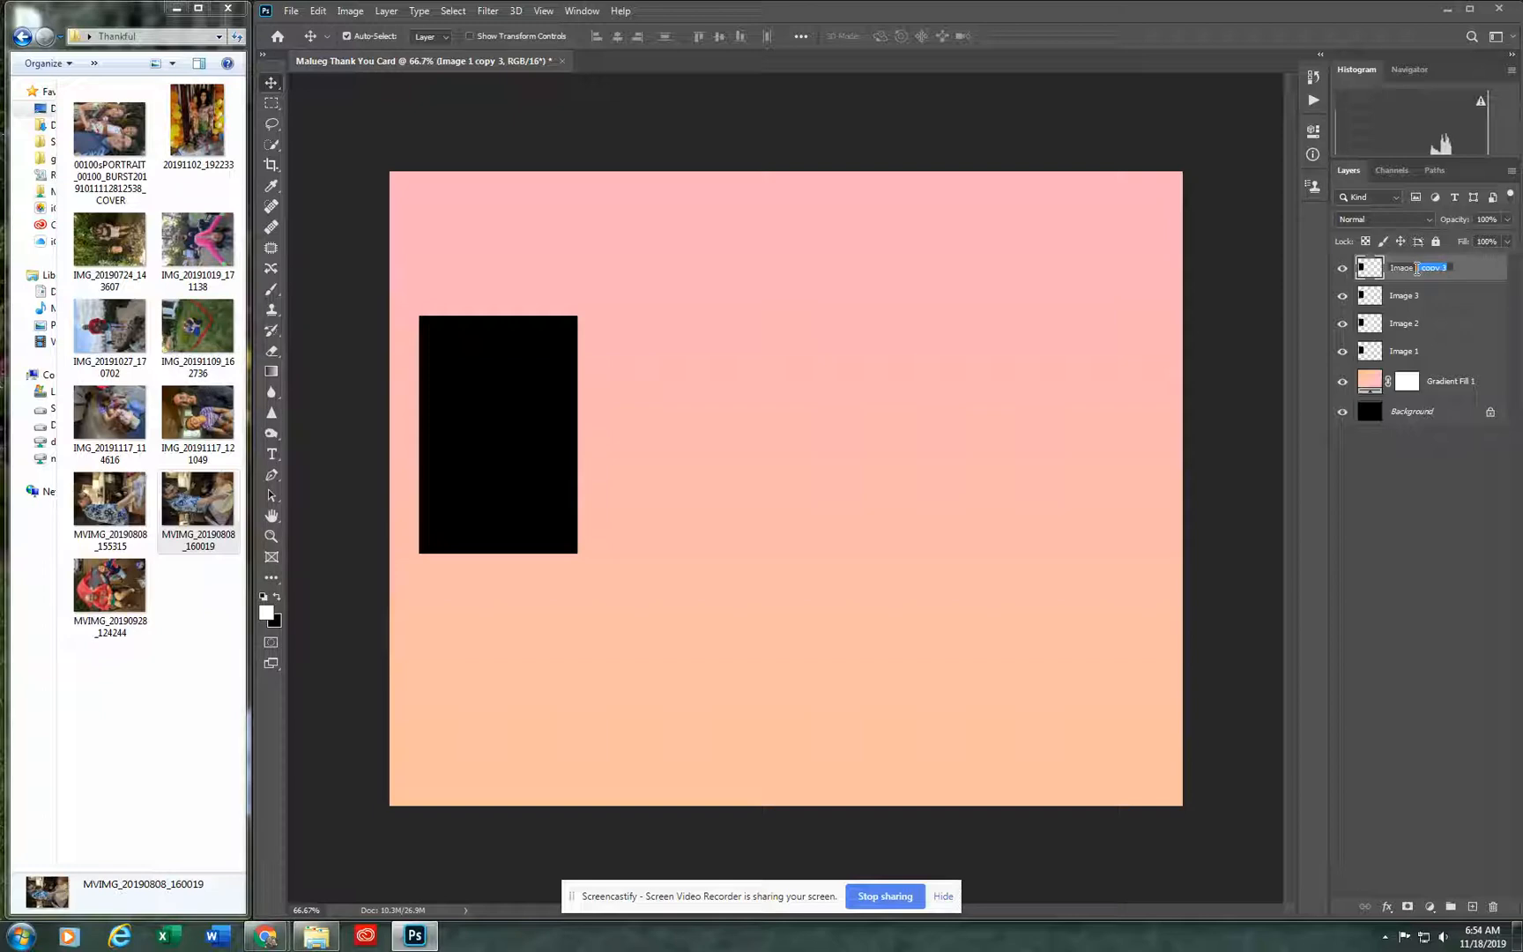
{"action": "type", "text": "4"}
{"action": "key", "text": "Return"}
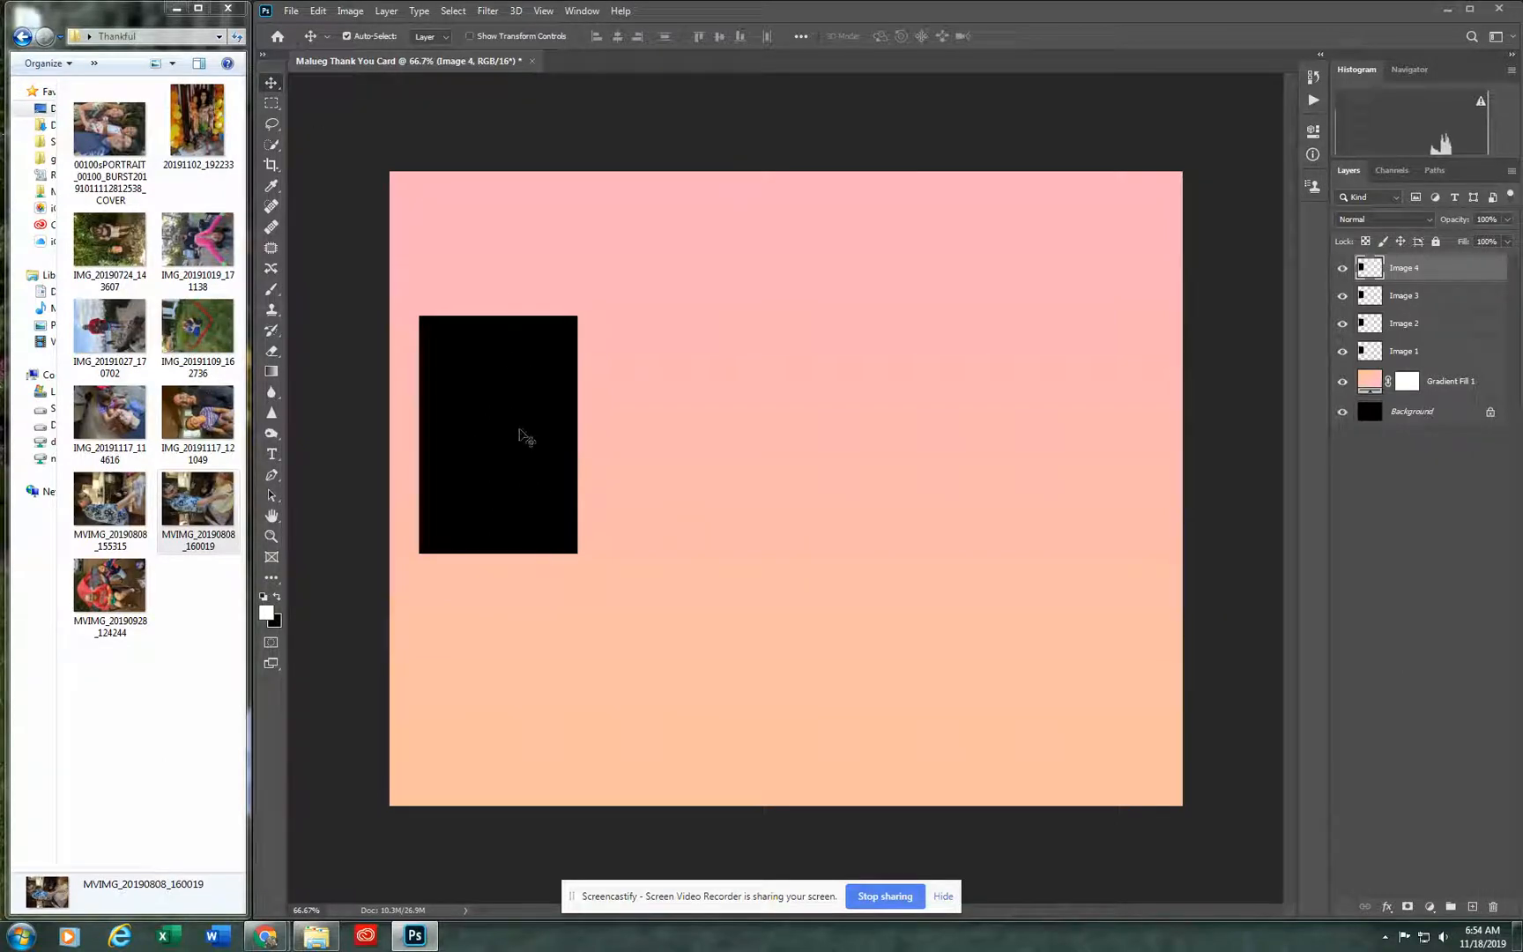
Step: Spread the stacked black rectangles across the card in a row, with Image 4 at the far right, then Image 3 and Image 2
{"action": "left_click_drag", "start_coordinate": [522, 436], "coordinate": [1098, 435]}
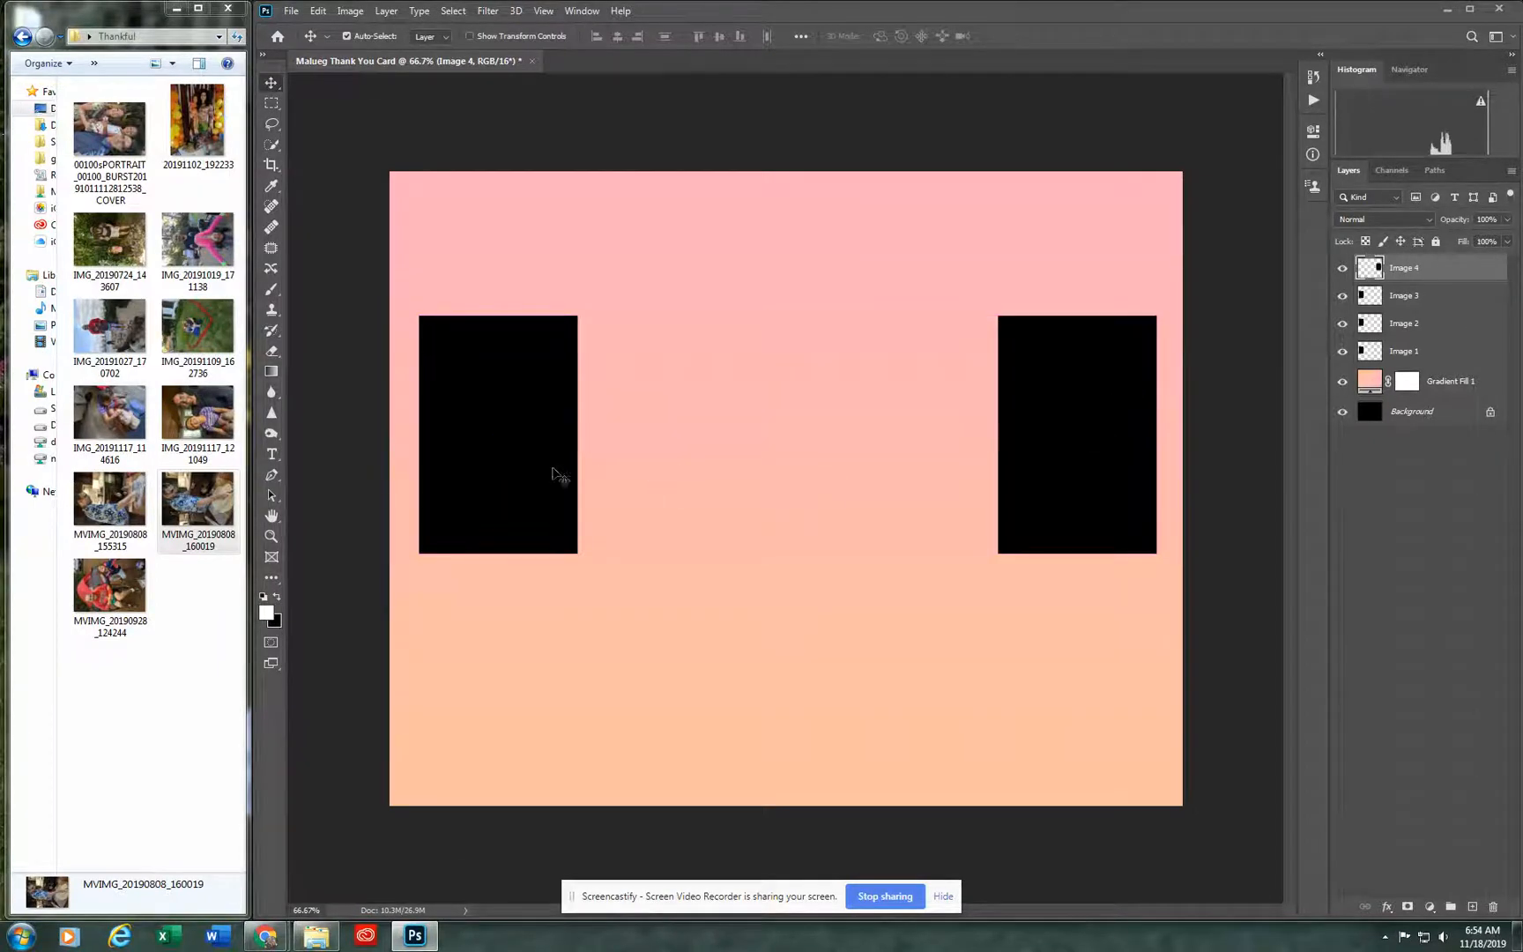
{"action": "left_click_drag", "start_coordinate": [517, 474], "coordinate": [912, 445]}
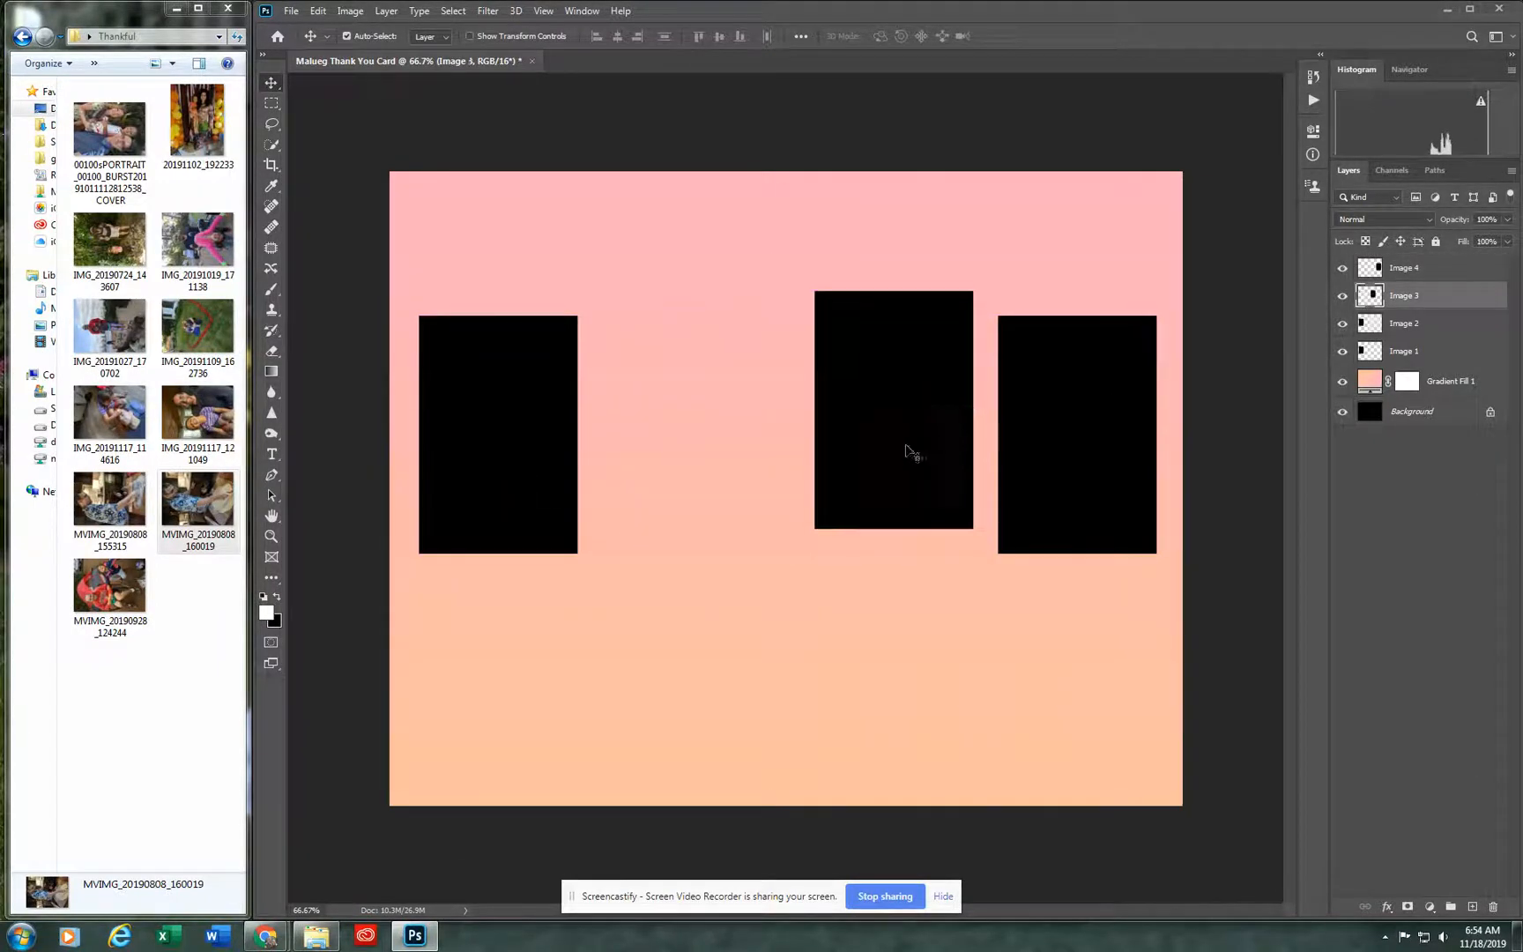
{"action": "left_click_drag", "start_coordinate": [470, 504], "coordinate": [666, 516]}
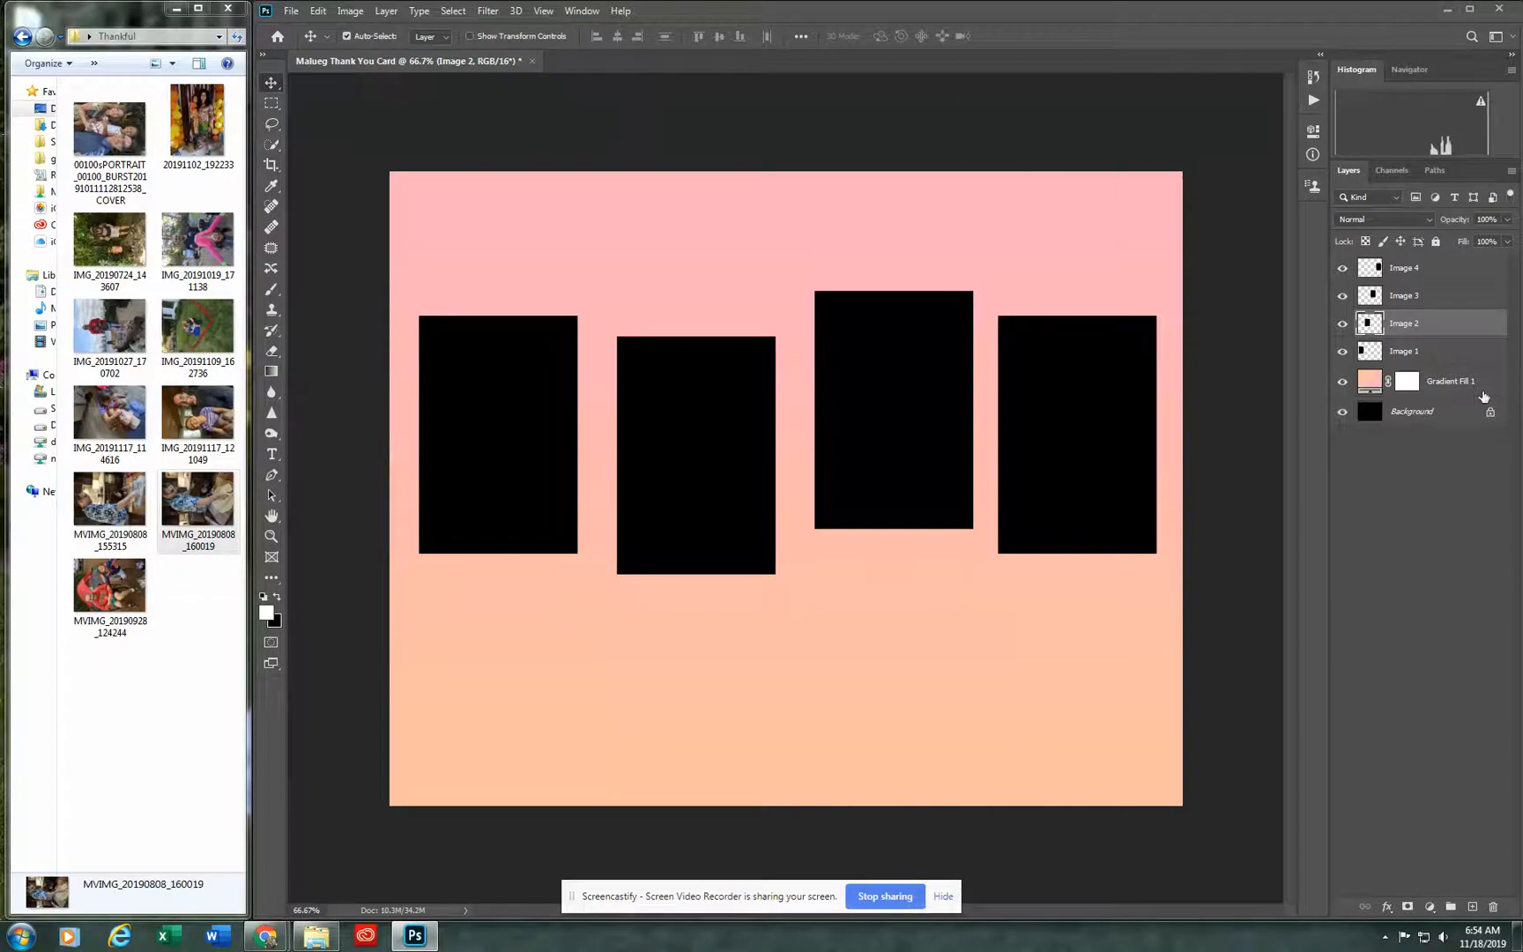
Step: Align the top edges of the Image 1 to Image 4 layers and distribute them evenly by horizontal centers
{"action": "left_click", "coordinate": [1447, 353]}
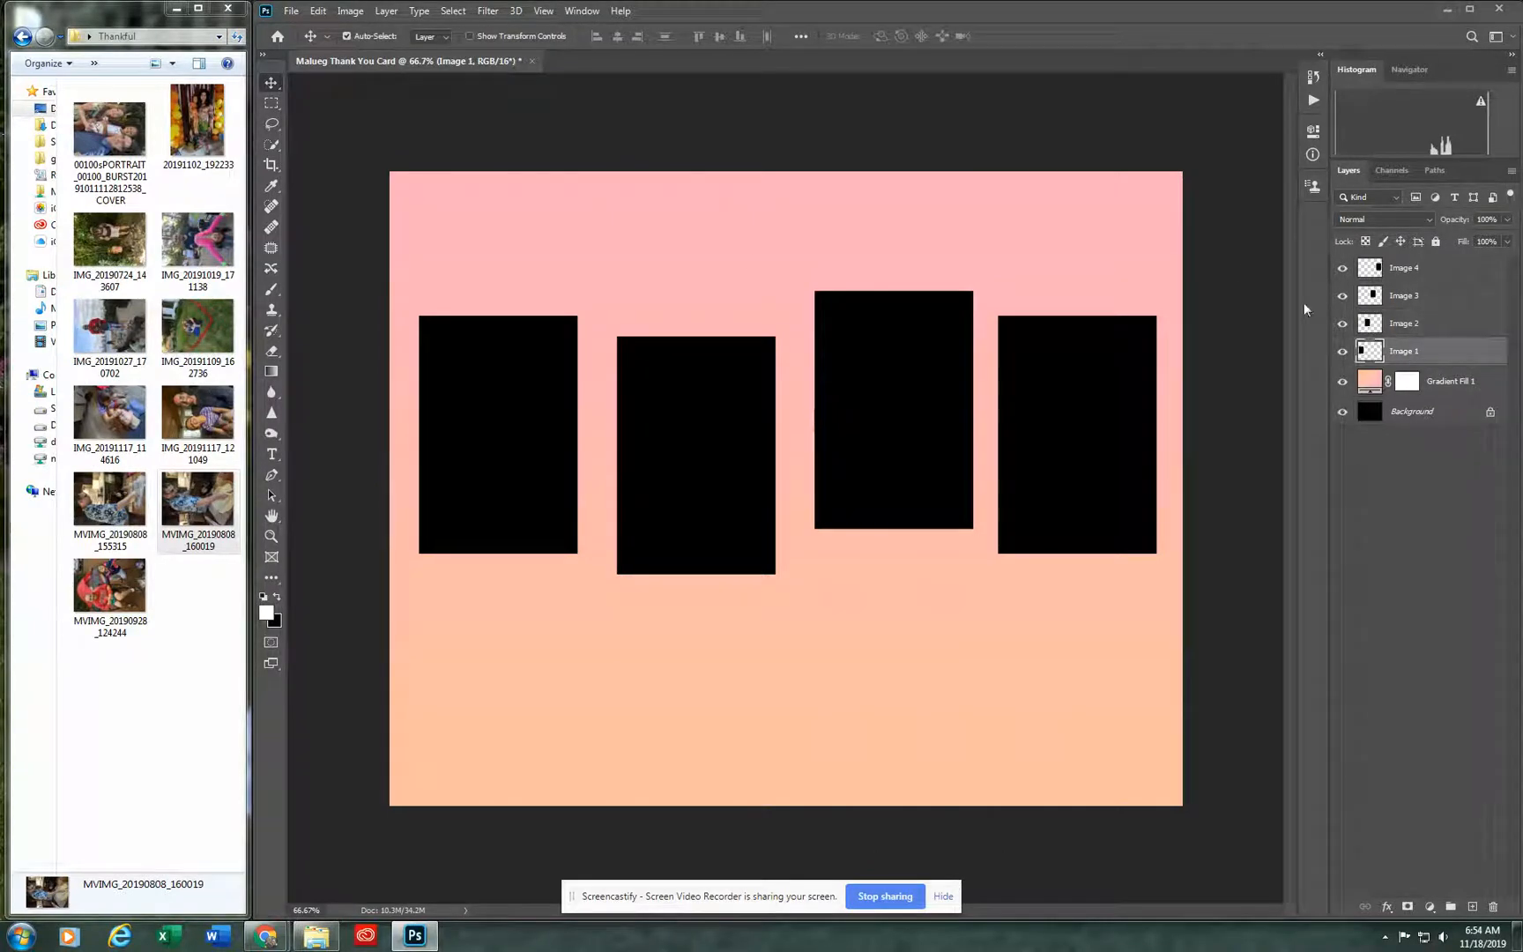
{"action": "left_click", "coordinate": [1445, 271], "text": "shift"}
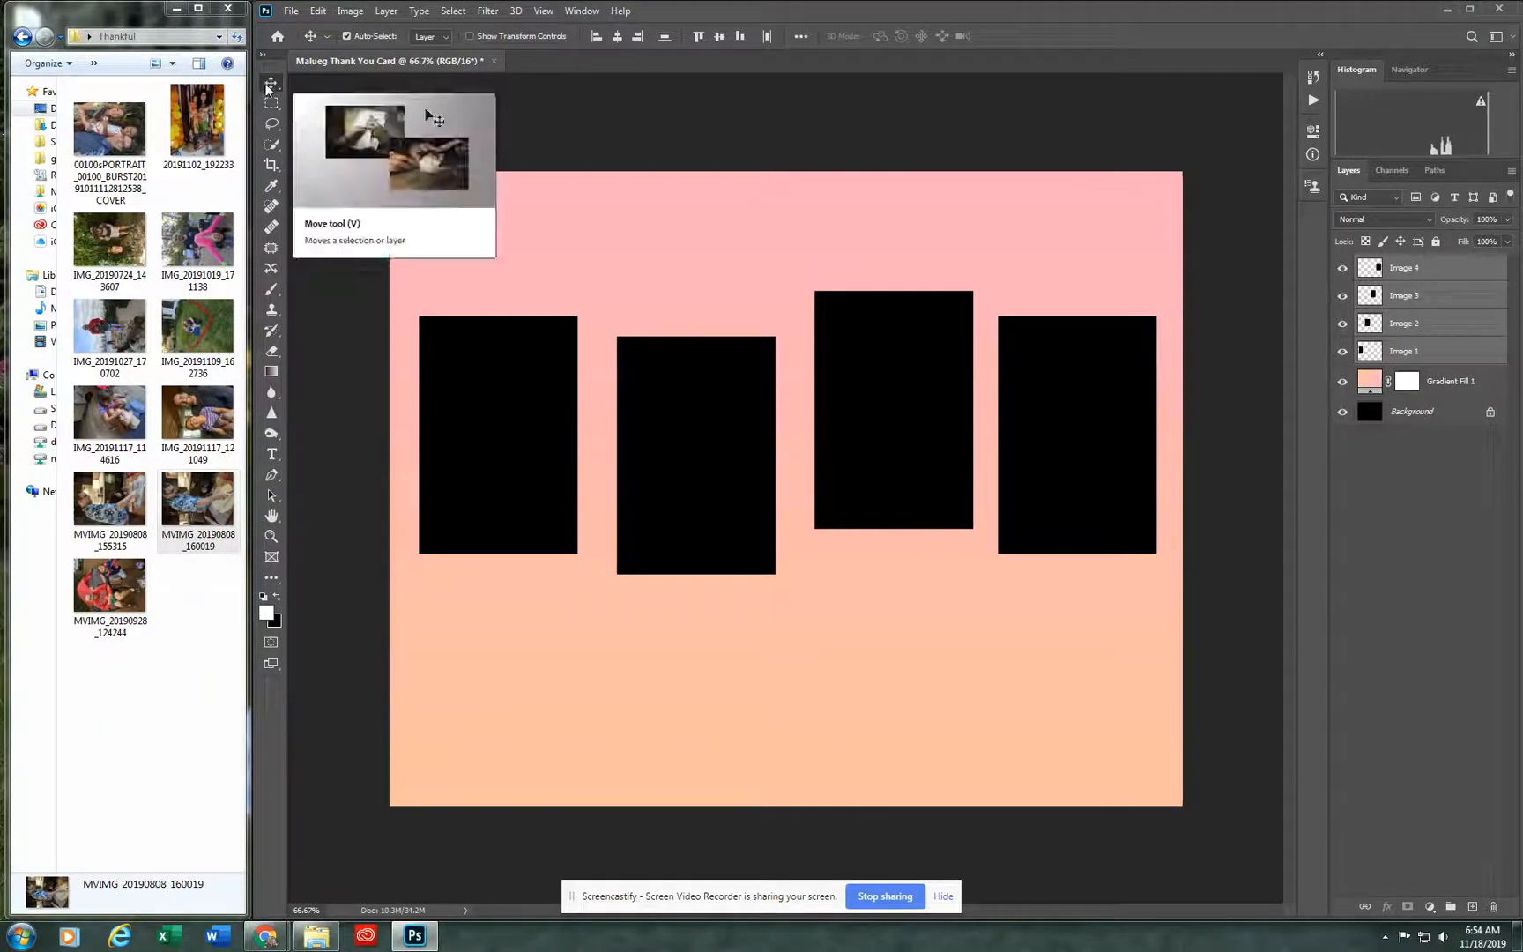
{"action": "left_click", "coordinate": [699, 37]}
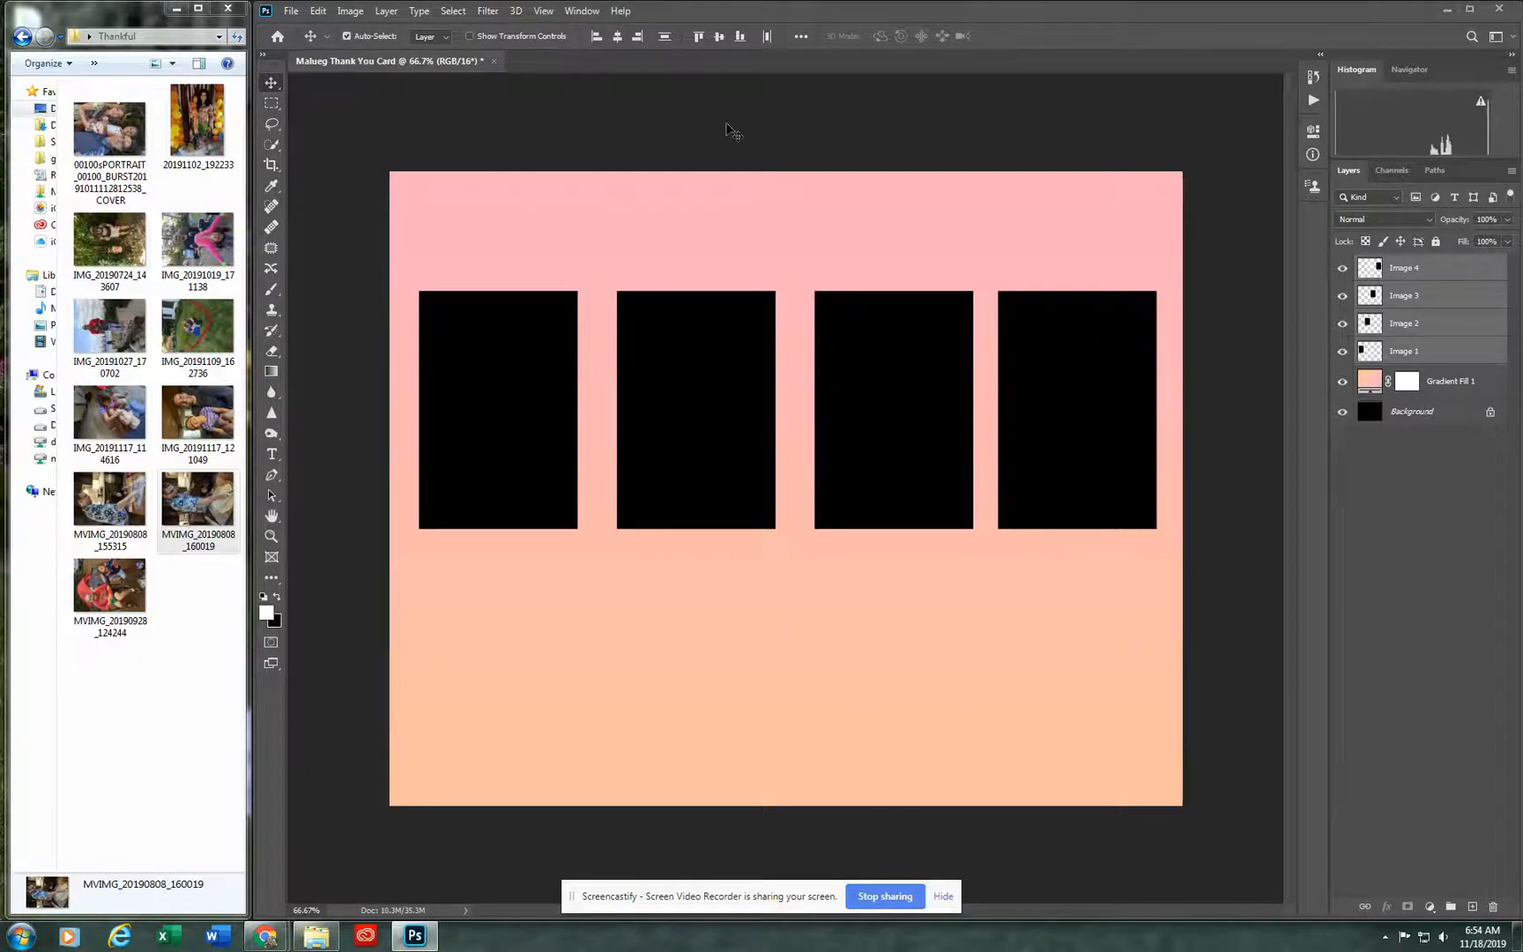
{"action": "left_click", "coordinate": [802, 38]}
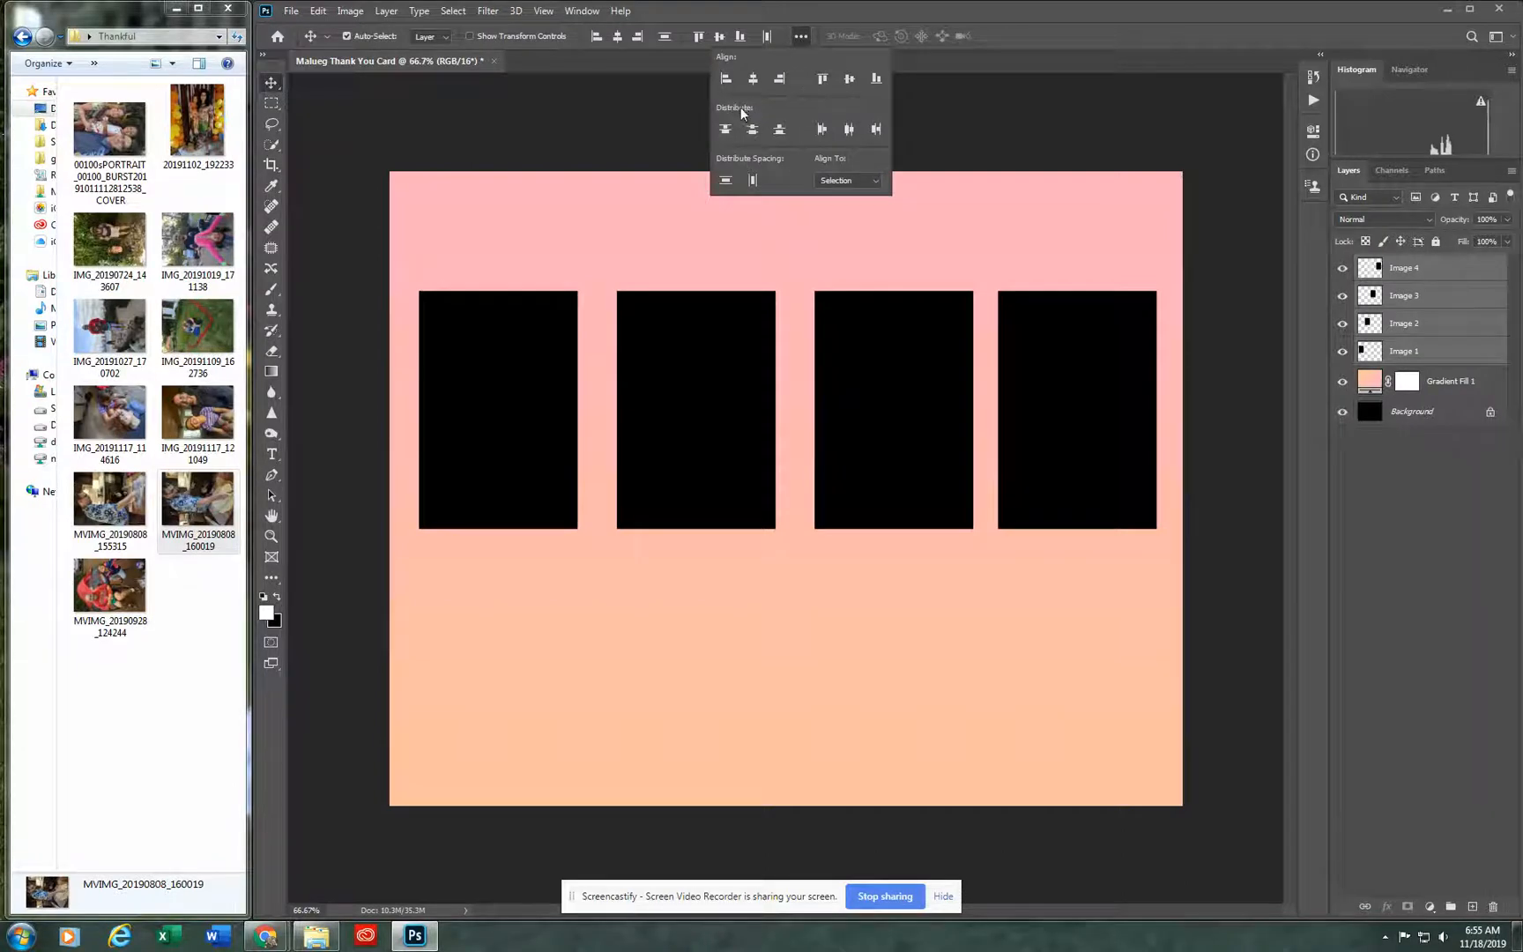
{"action": "left_click", "coordinate": [848, 131]}
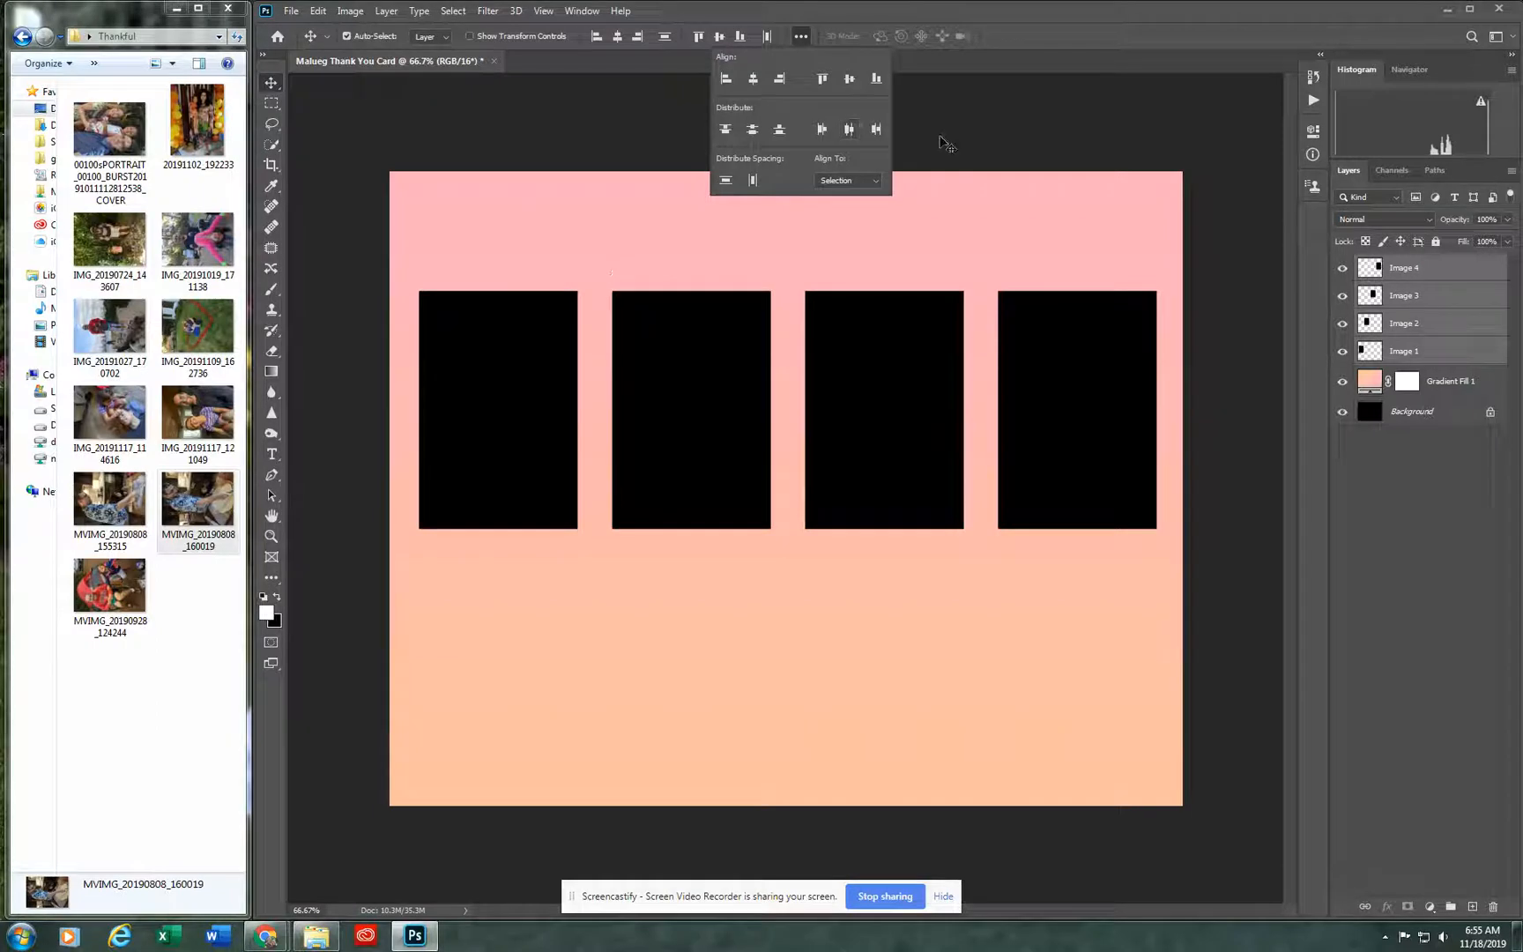
{"action": "left_click", "coordinate": [1278, 368]}
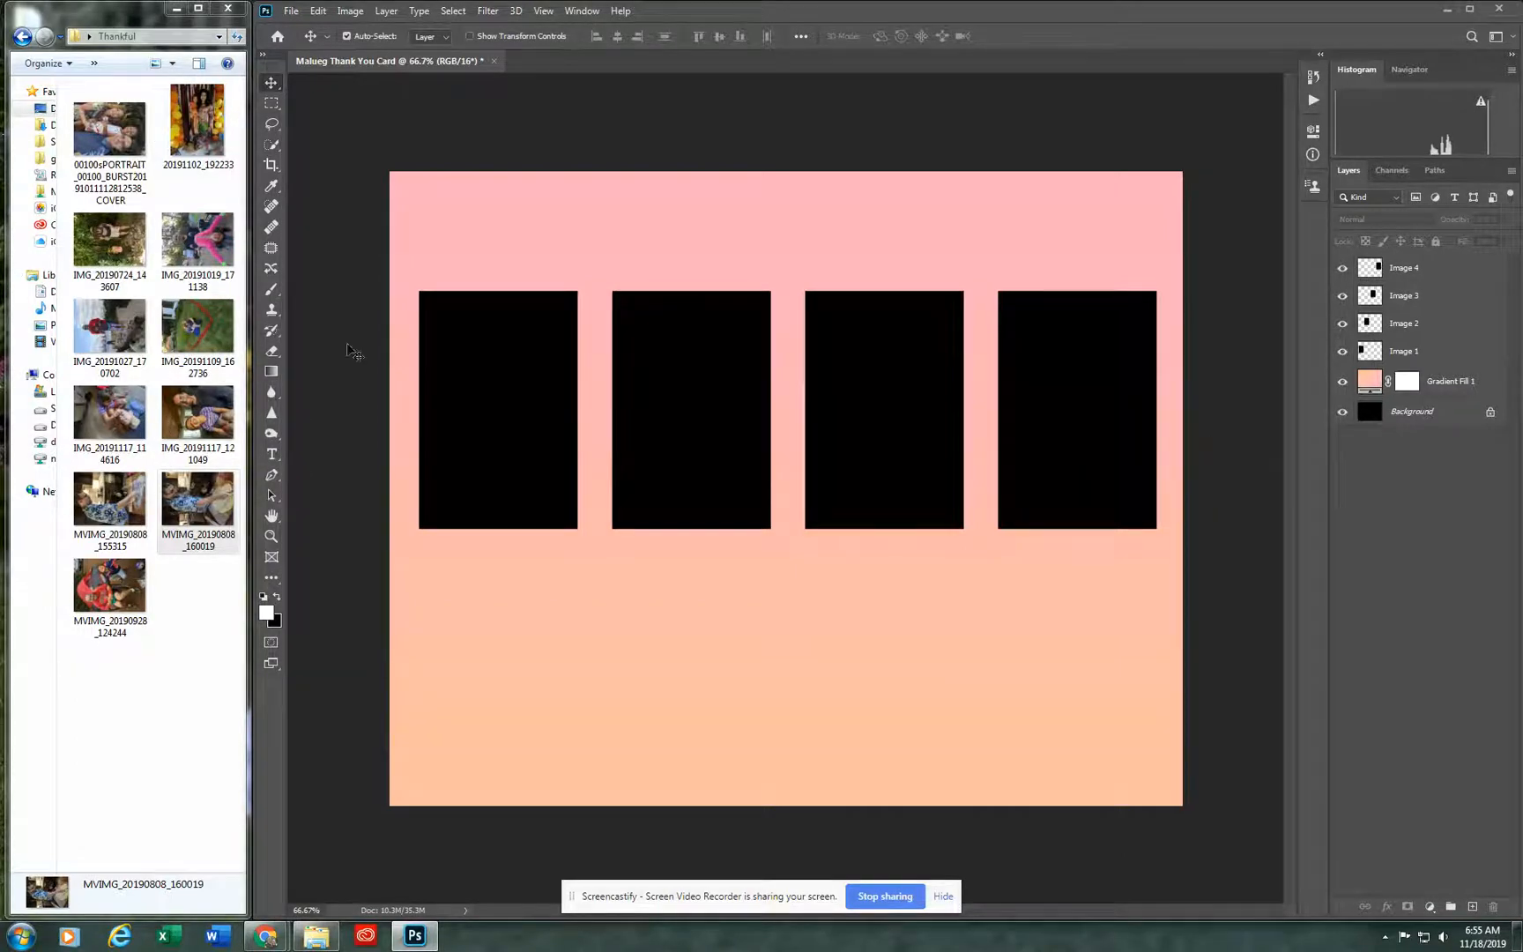
Step: Place the photo 20191102_192233 on the card, scale it to about 3.4%, and position it over the rightmost rectangle
{"action": "left_click", "coordinate": [201, 122]}
{"action": "left_click_drag", "start_coordinate": [201, 122], "coordinate": [733, 251]}
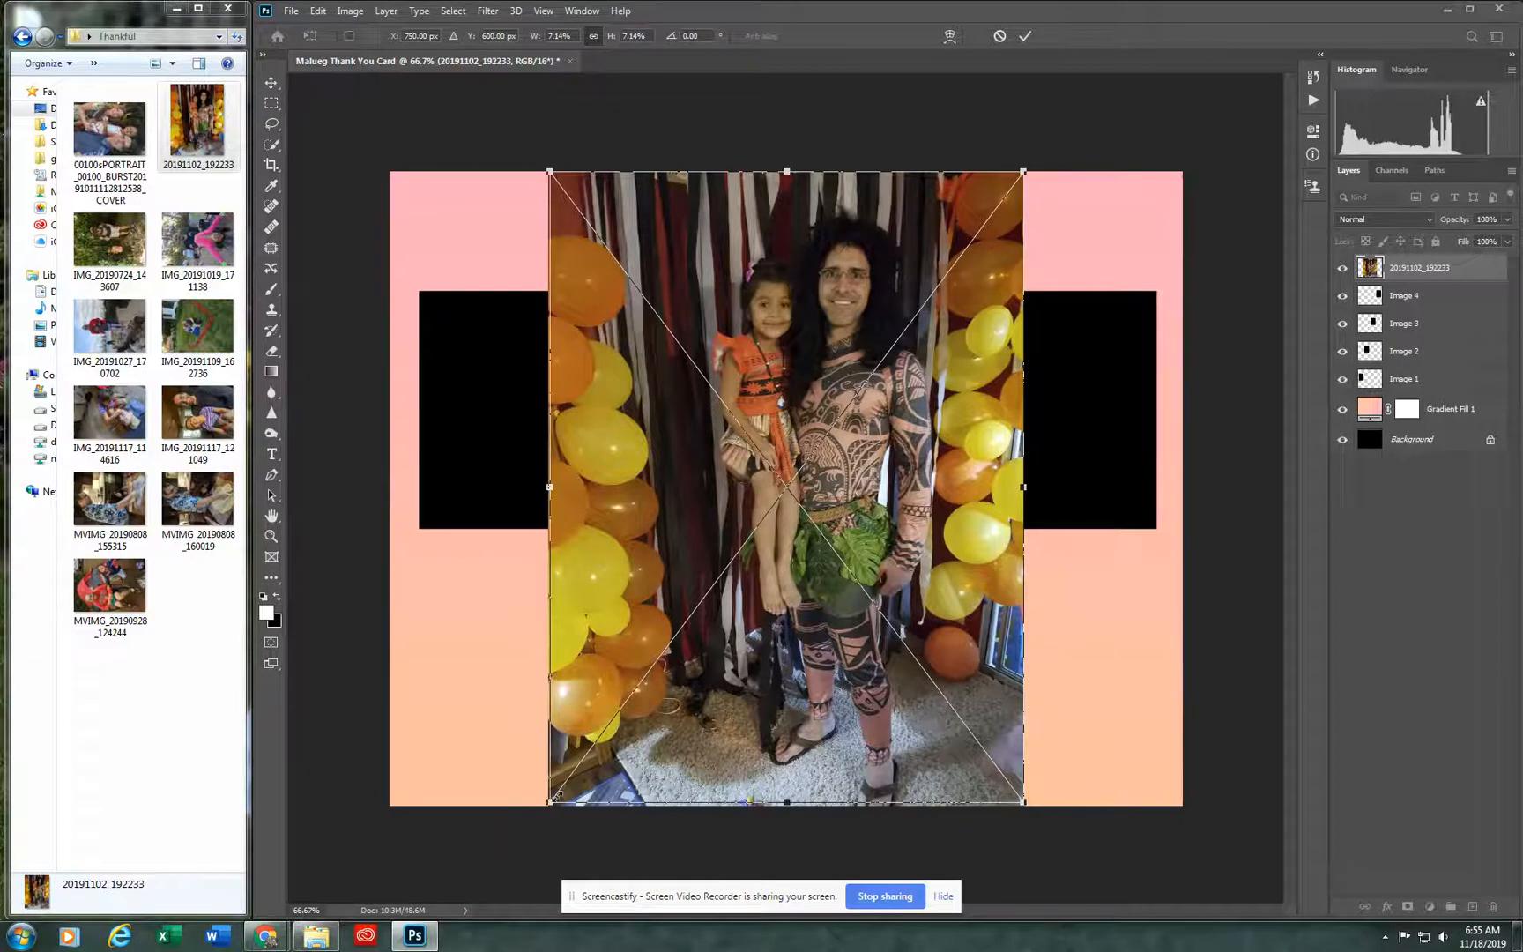
{"action": "left_click_drag", "start_coordinate": [547, 805], "coordinate": [892, 600]}
{"action": "left_click_drag", "start_coordinate": [917, 429], "coordinate": [1085, 518]}
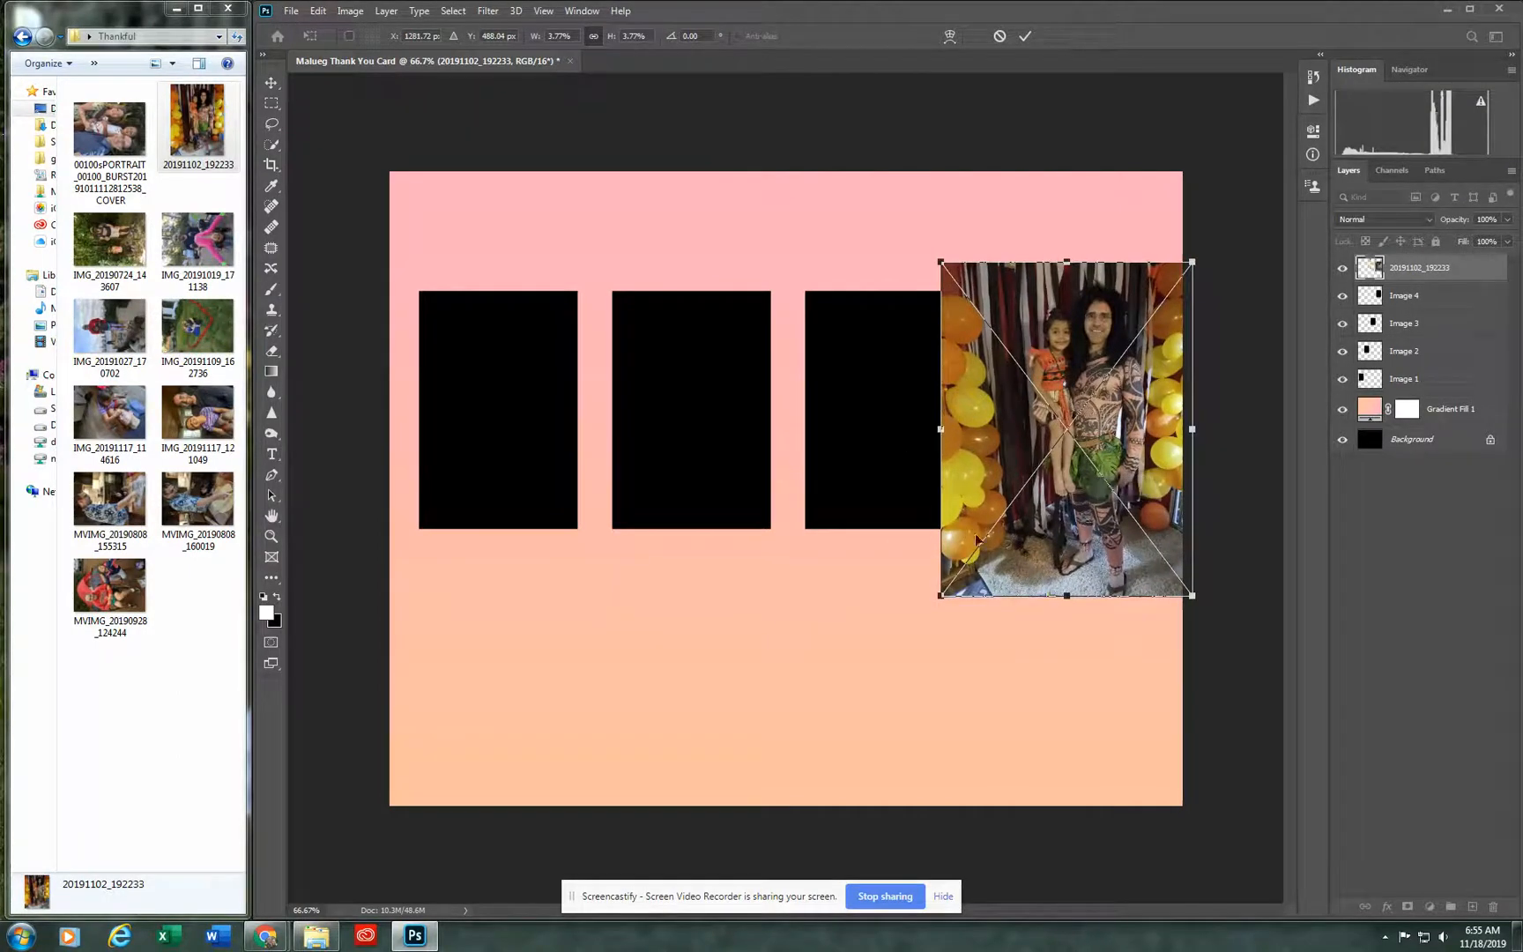
{"action": "left_click_drag", "start_coordinate": [937, 596], "coordinate": [986, 580]}
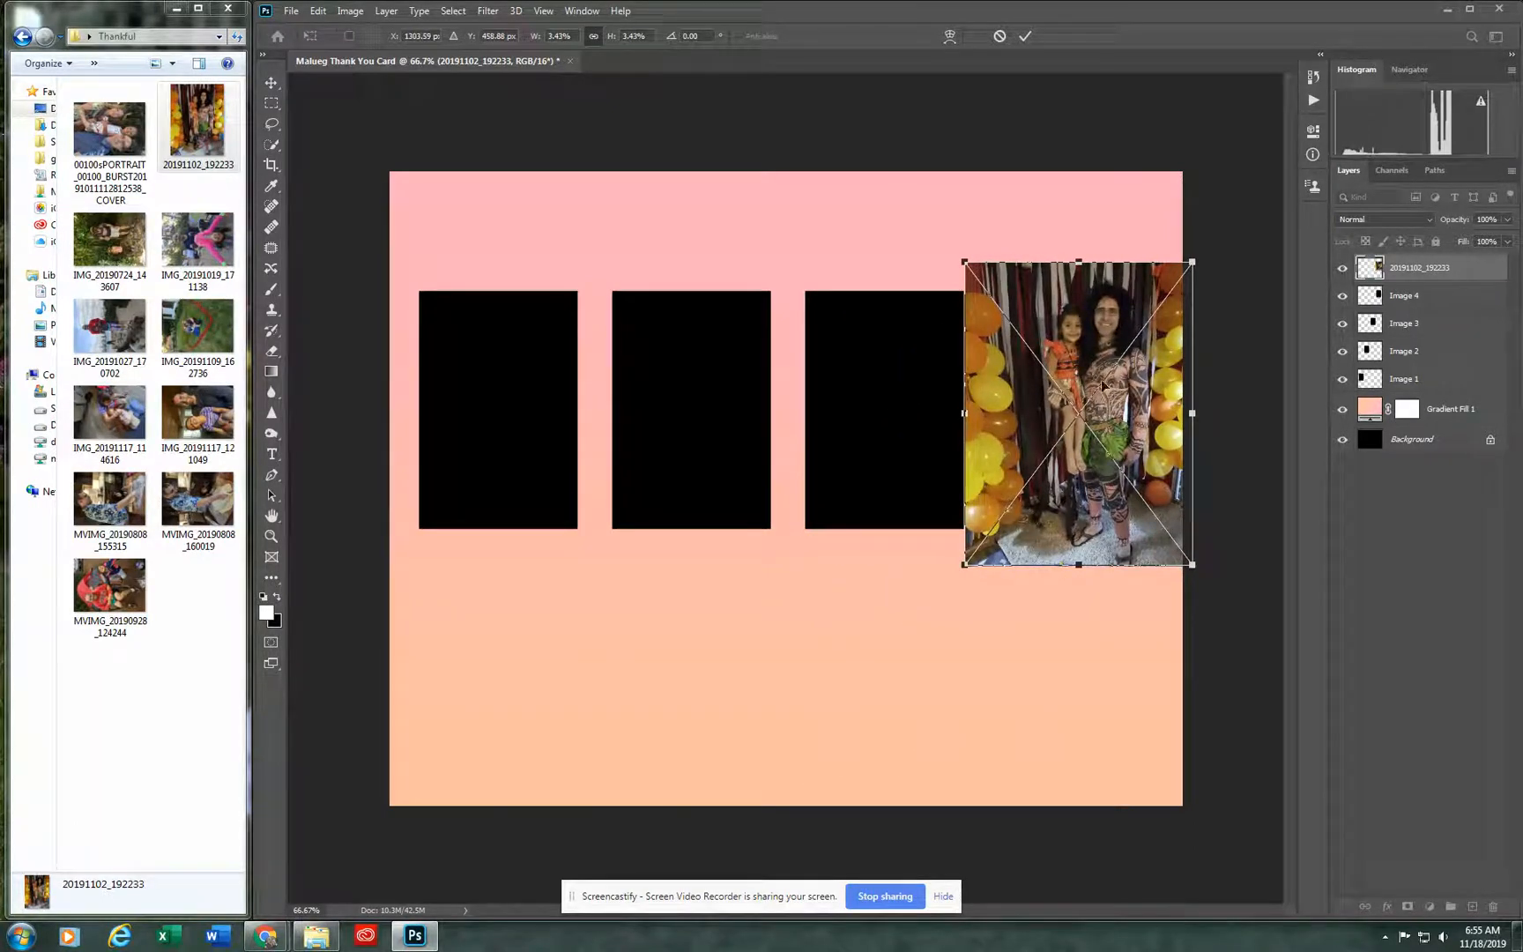
{"action": "left_click", "coordinate": [1025, 37]}
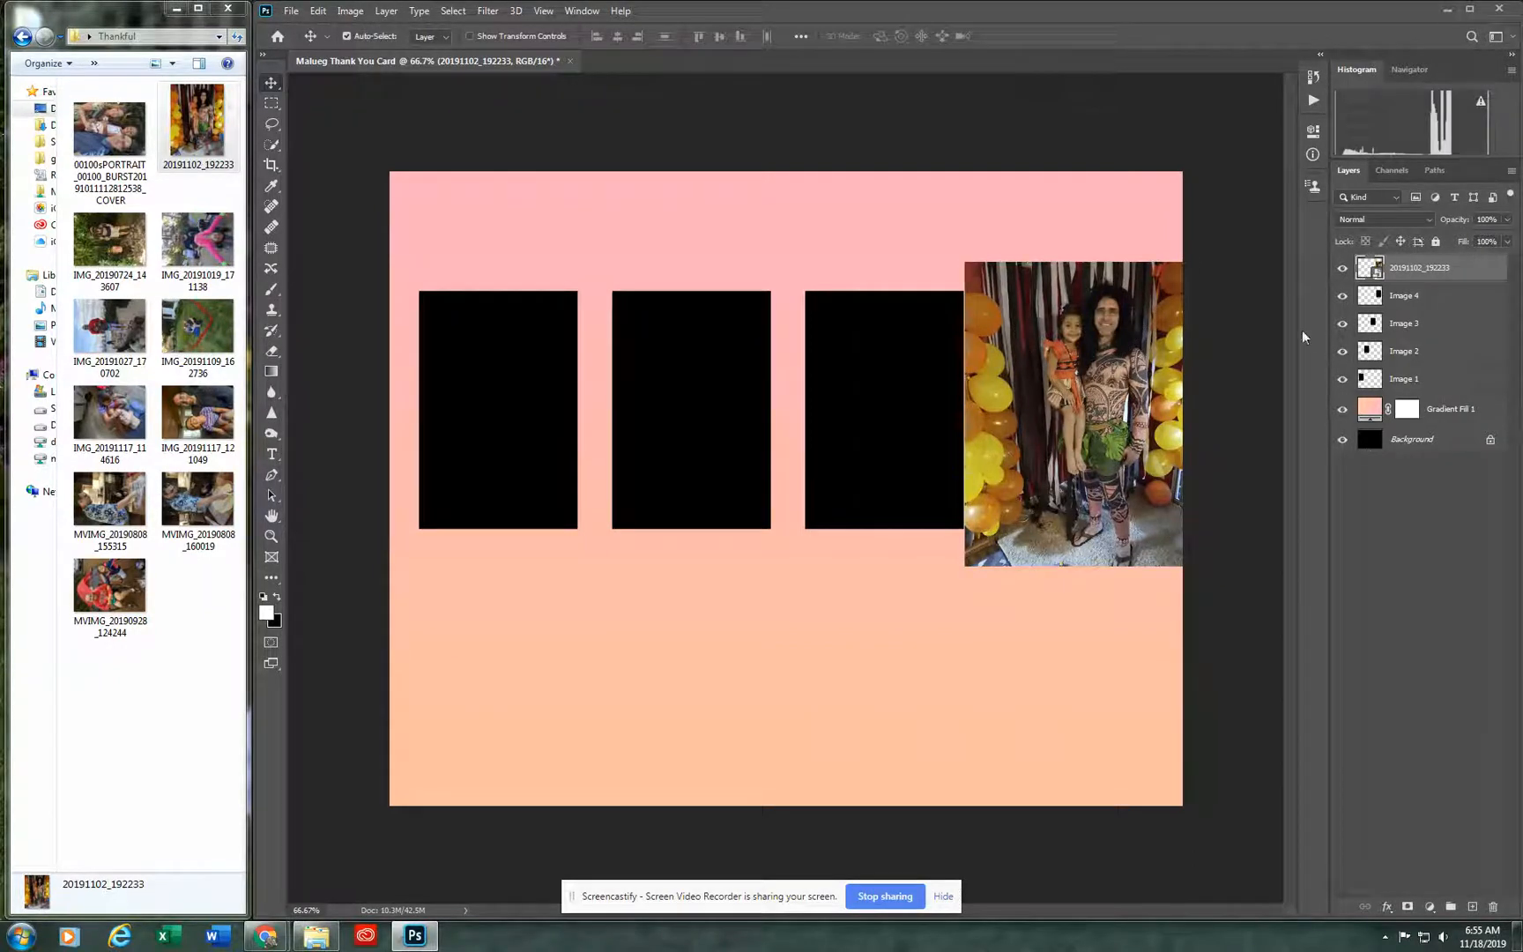
{"action": "mouse_move", "coordinate": [1094, 405]}
{"action": "left_mouse_down"}
{"action": "mouse_move", "coordinate": [887, 480]}
{"action": "mouse_move", "coordinate": [1170, 473]}
{"action": "mouse_move", "coordinate": [1030, 476]}
{"action": "mouse_move", "coordinate": [686, 559]}
{"action": "mouse_move", "coordinate": [1066, 331]}
{"action": "mouse_move", "coordinate": [1124, 422]}
{"action": "mouse_move", "coordinate": [1080, 401]}
{"action": "left_mouse_up"}
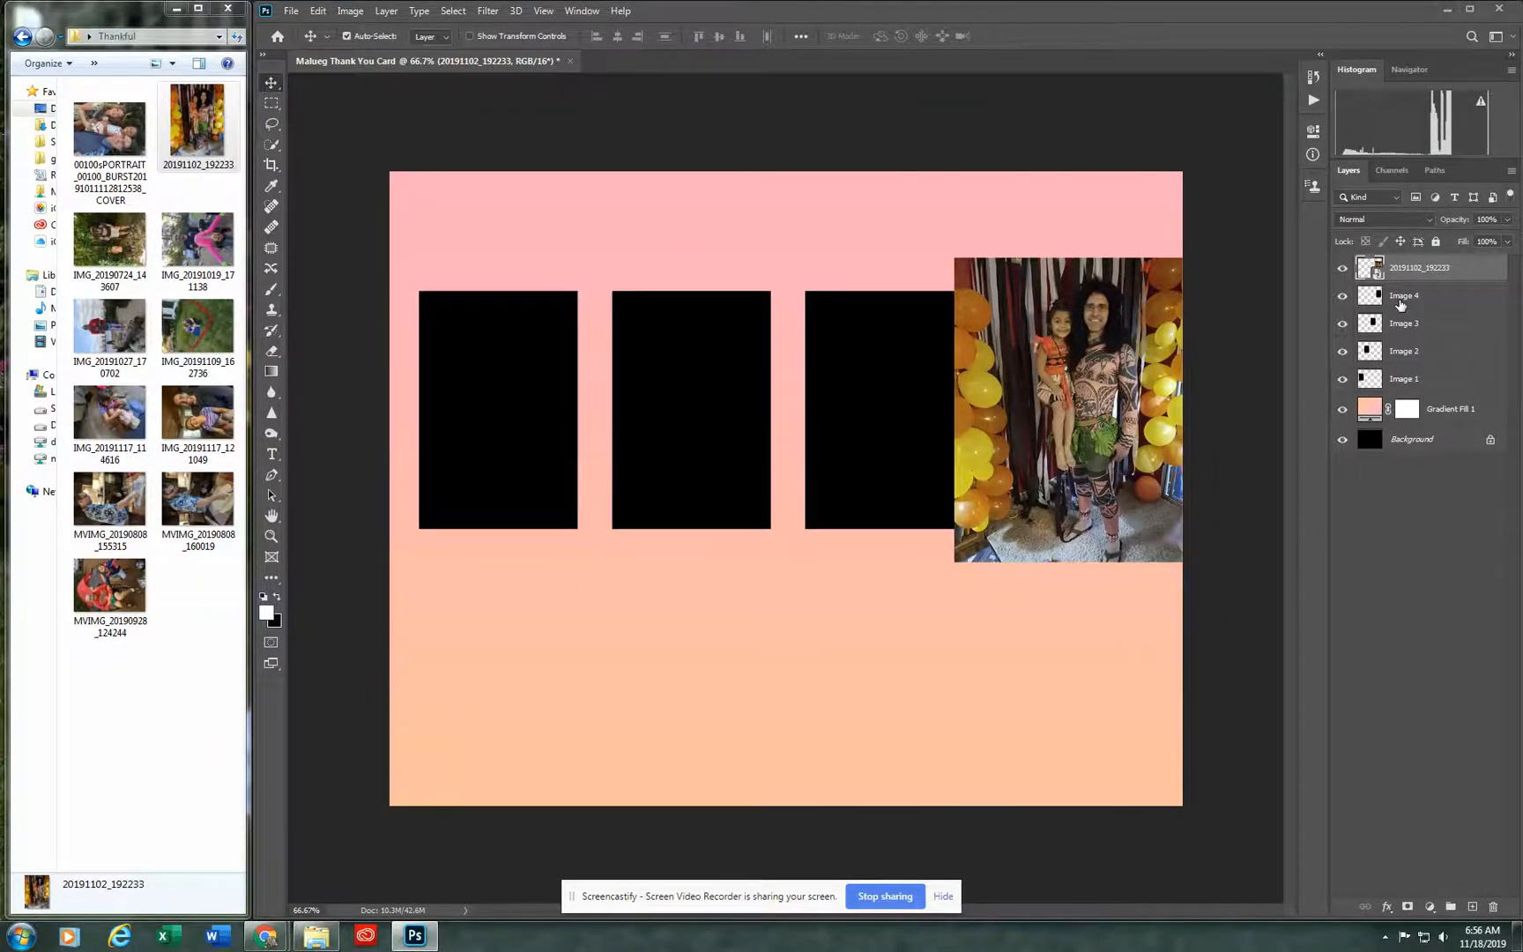
Step: Clip the photo 20191102_192233 to the Image 4 rectangle and shift it so both people are framed
{"action": "right_click", "coordinate": [1429, 270]}
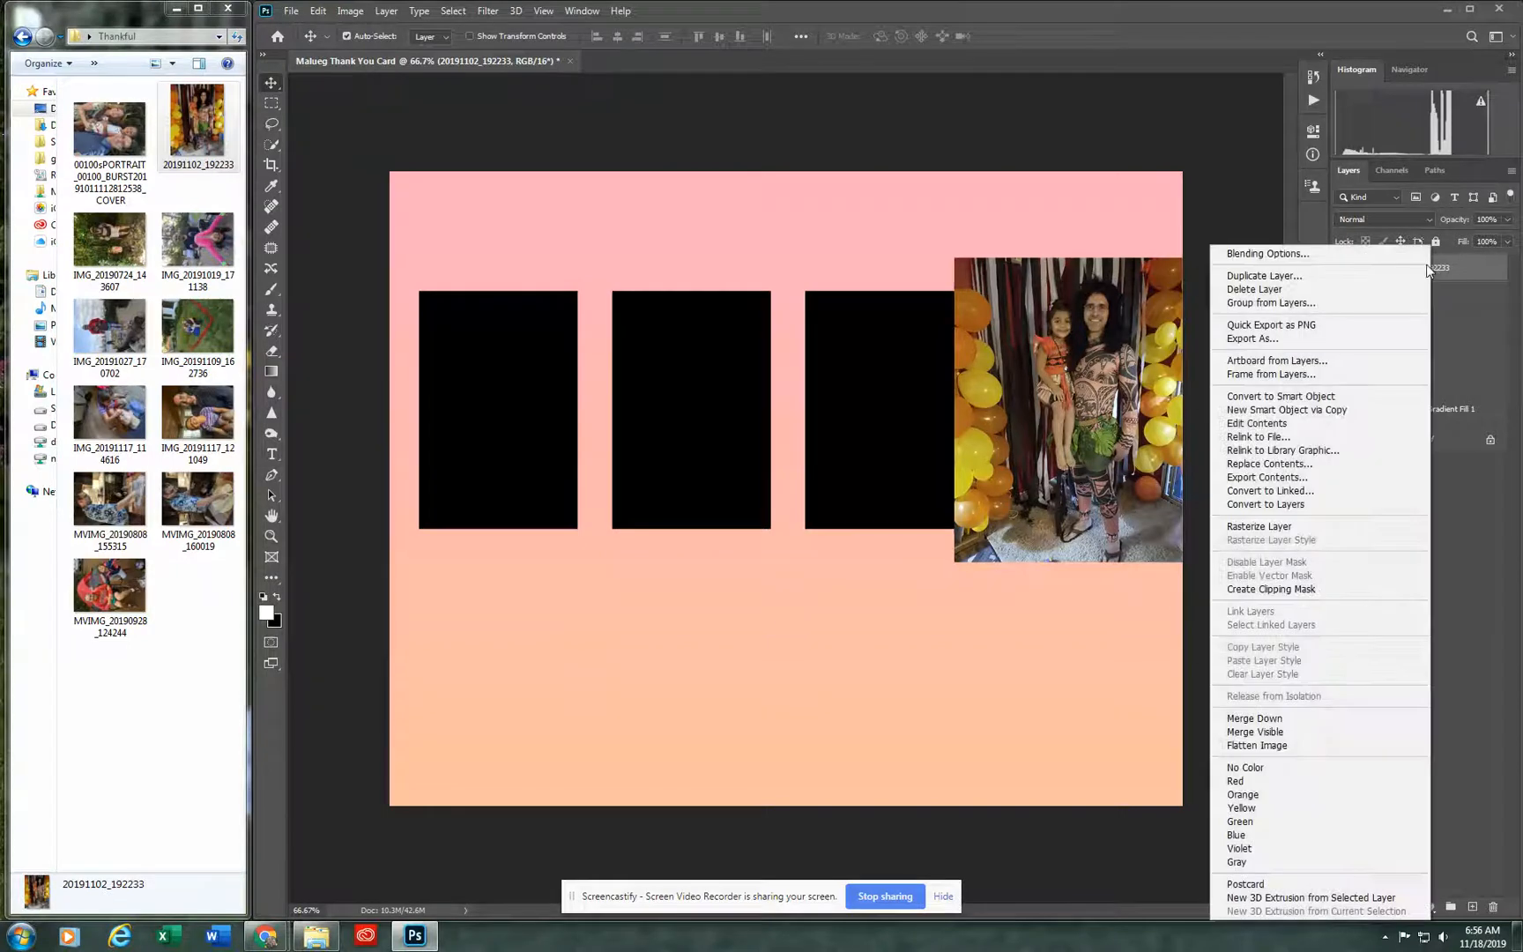
{"action": "left_click", "coordinate": [1294, 589]}
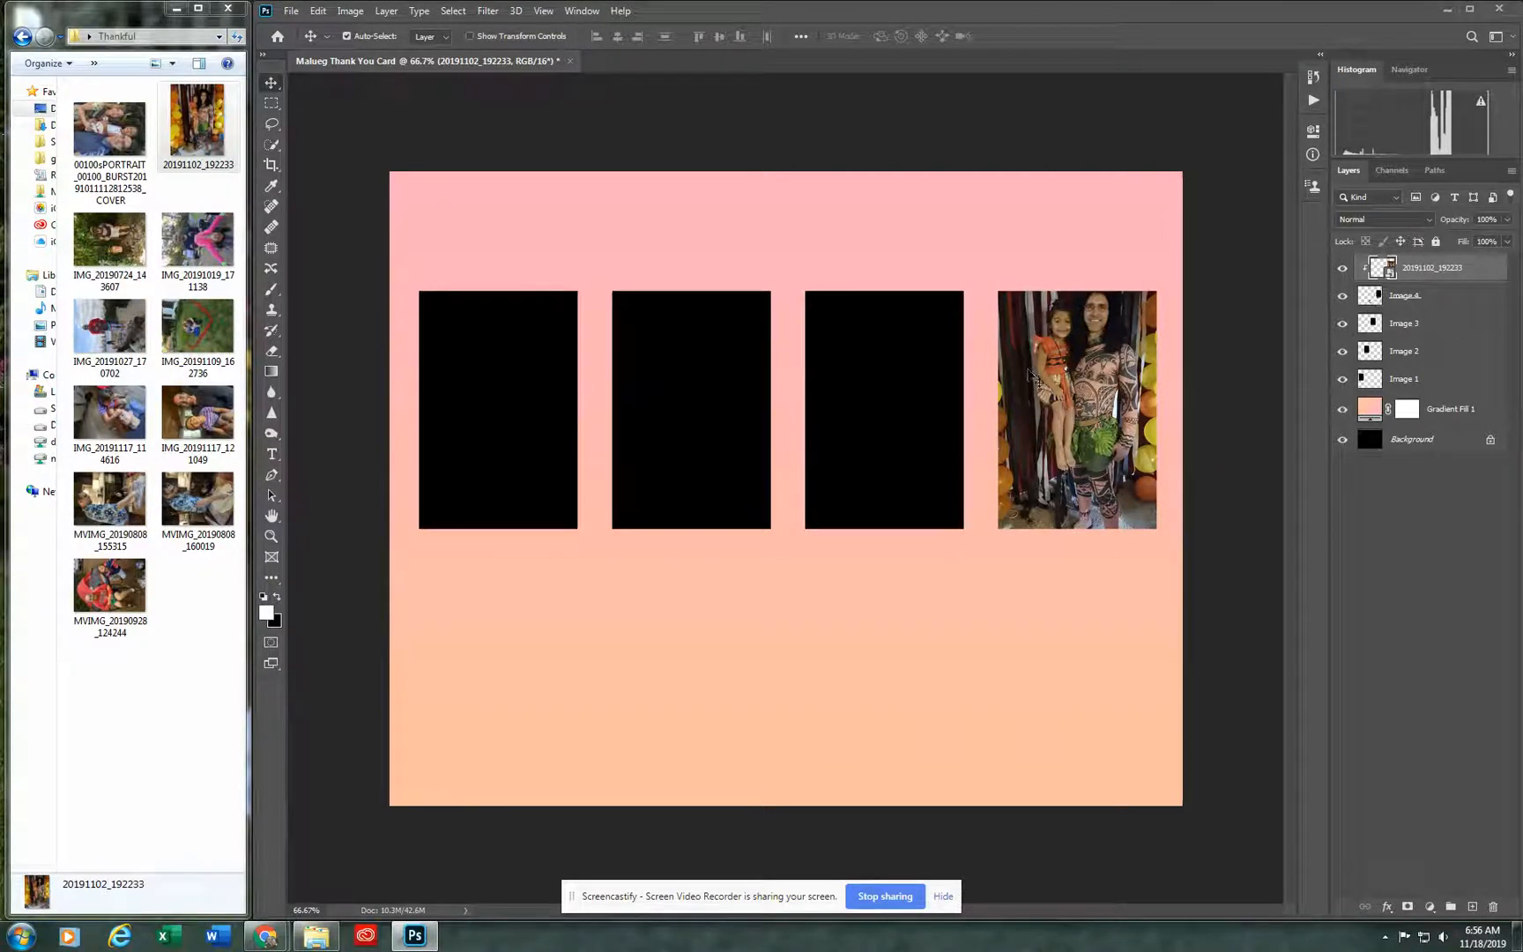
{"action": "mouse_move", "coordinate": [1097, 388]}
{"action": "left_mouse_down"}
{"action": "mouse_move", "coordinate": [1057, 394]}
{"action": "mouse_move", "coordinate": [1121, 428]}
{"action": "mouse_move", "coordinate": [1109, 395]}
{"action": "mouse_move", "coordinate": [1095, 412]}
{"action": "left_mouse_up"}
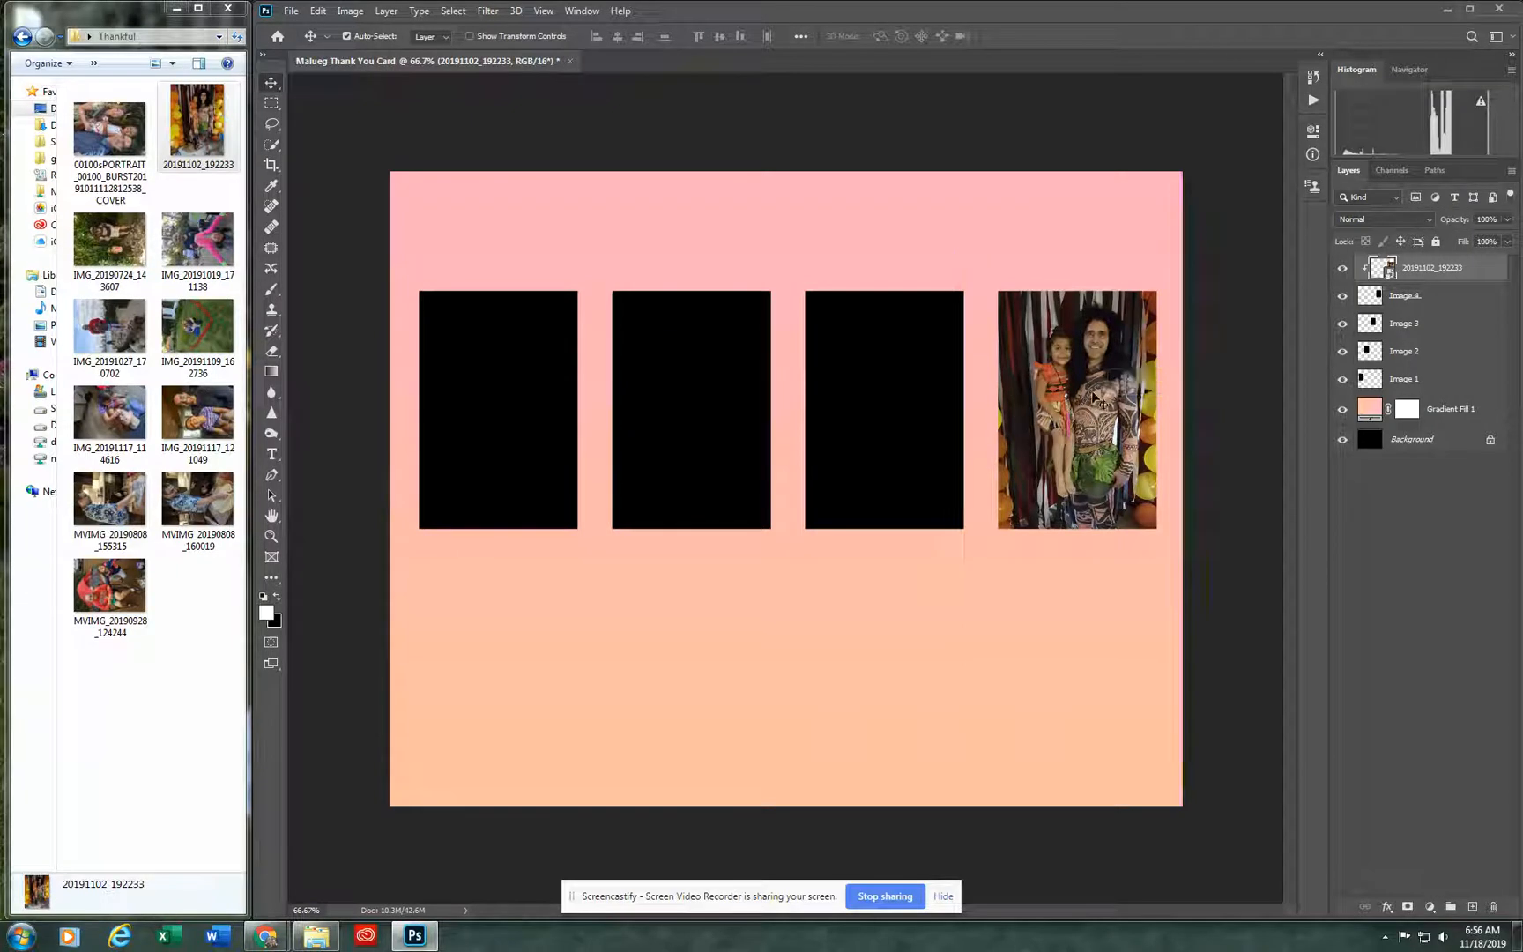
{"action": "key", "text": "Right"}
{"action": "key", "text": "Right"}
{"action": "key", "text": "Right"}
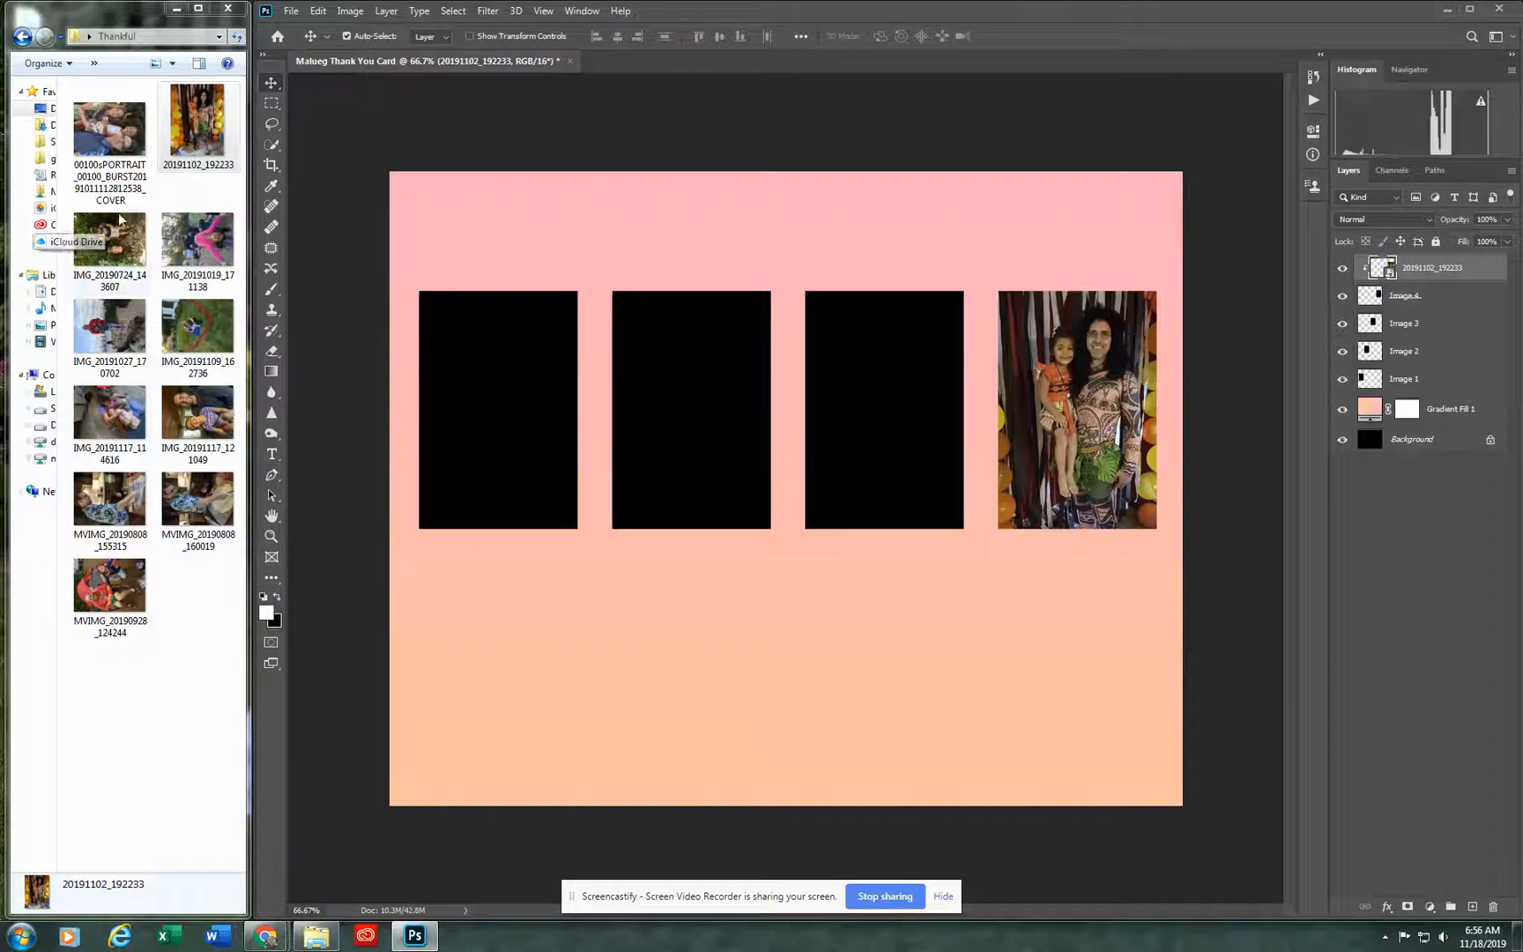
Step: Place the photo IMG_20190724_143607 scaled to about 3.2% and move its layer directly above Image 3
{"action": "left_click_drag", "start_coordinate": [101, 236], "coordinate": [764, 402]}
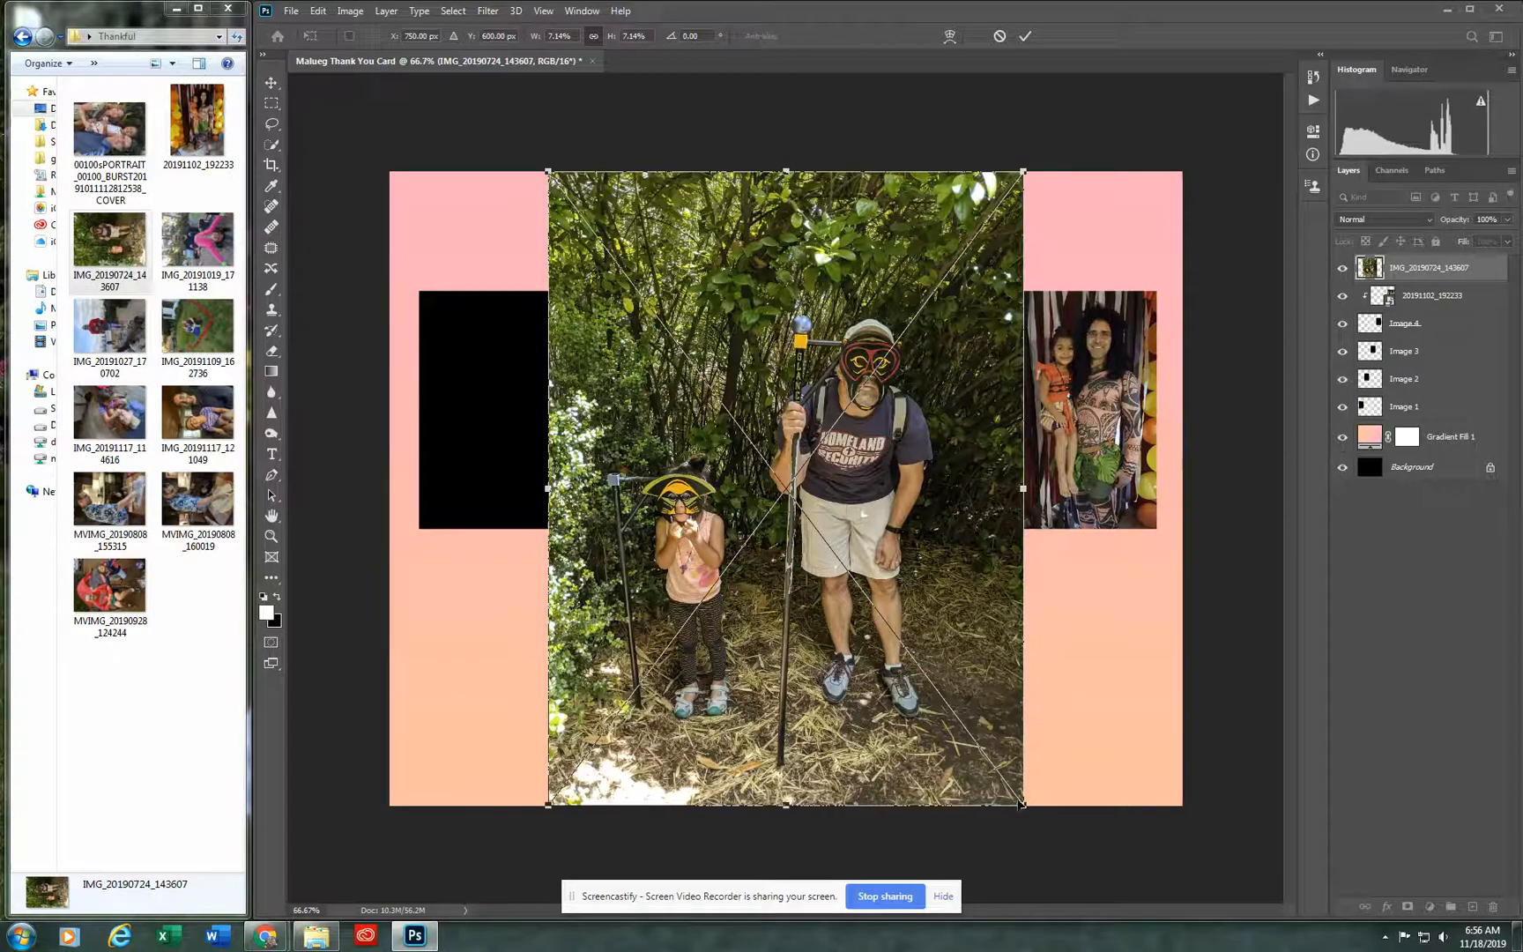
{"action": "left_click_drag", "start_coordinate": [1022, 807], "coordinate": [683, 507]}
{"action": "left_click_drag", "start_coordinate": [670, 397], "coordinate": [714, 481]}
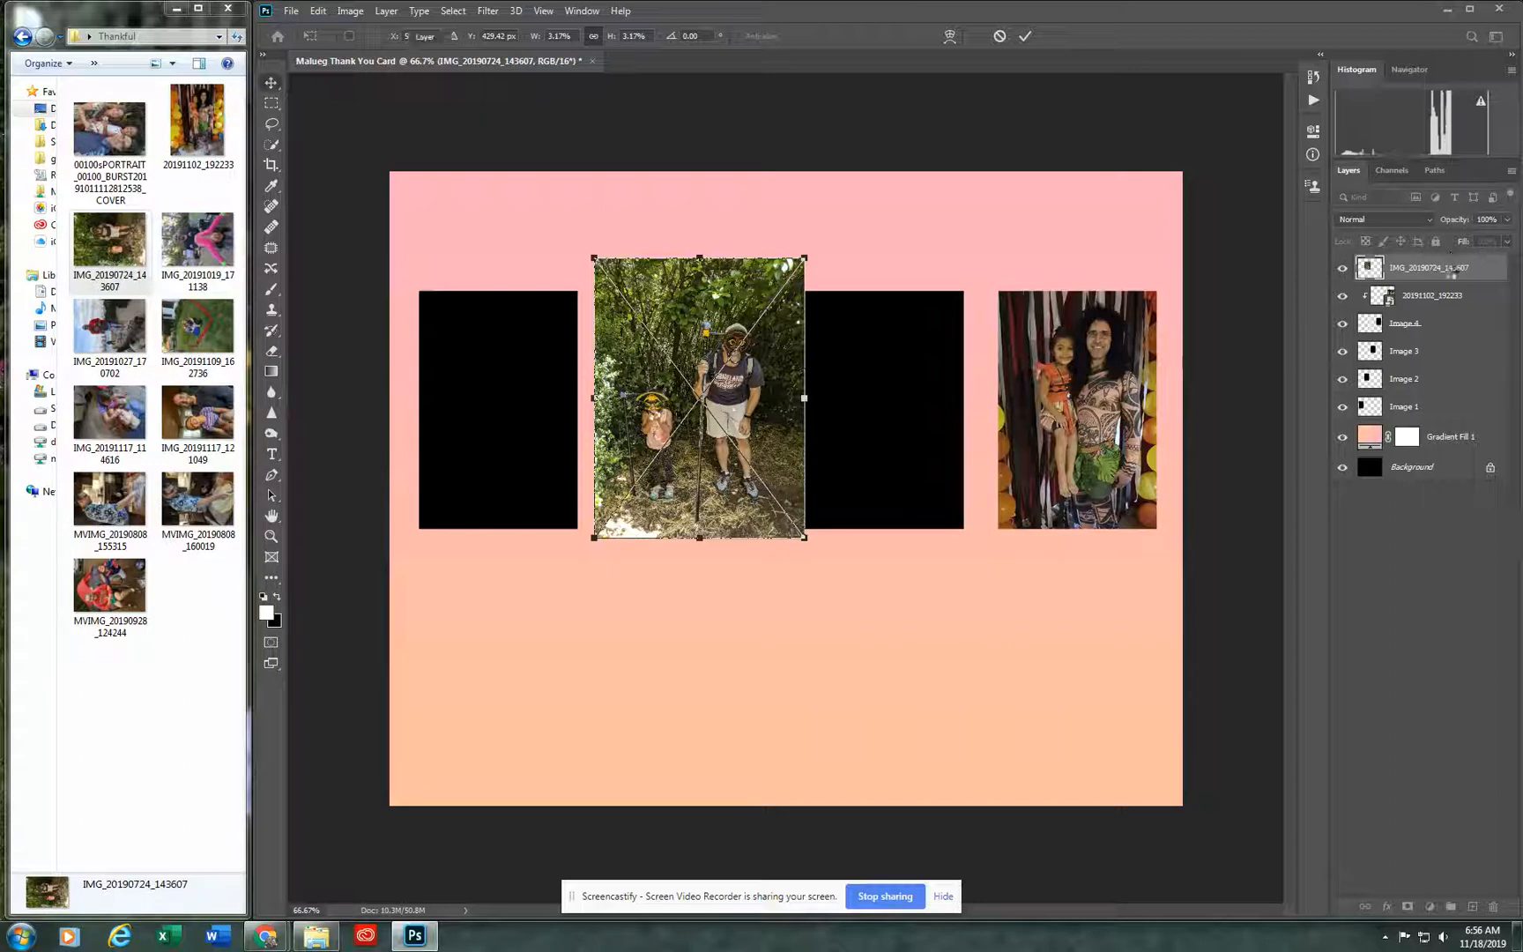
{"action": "left_click_drag", "start_coordinate": [1452, 269], "coordinate": [1443, 338]}
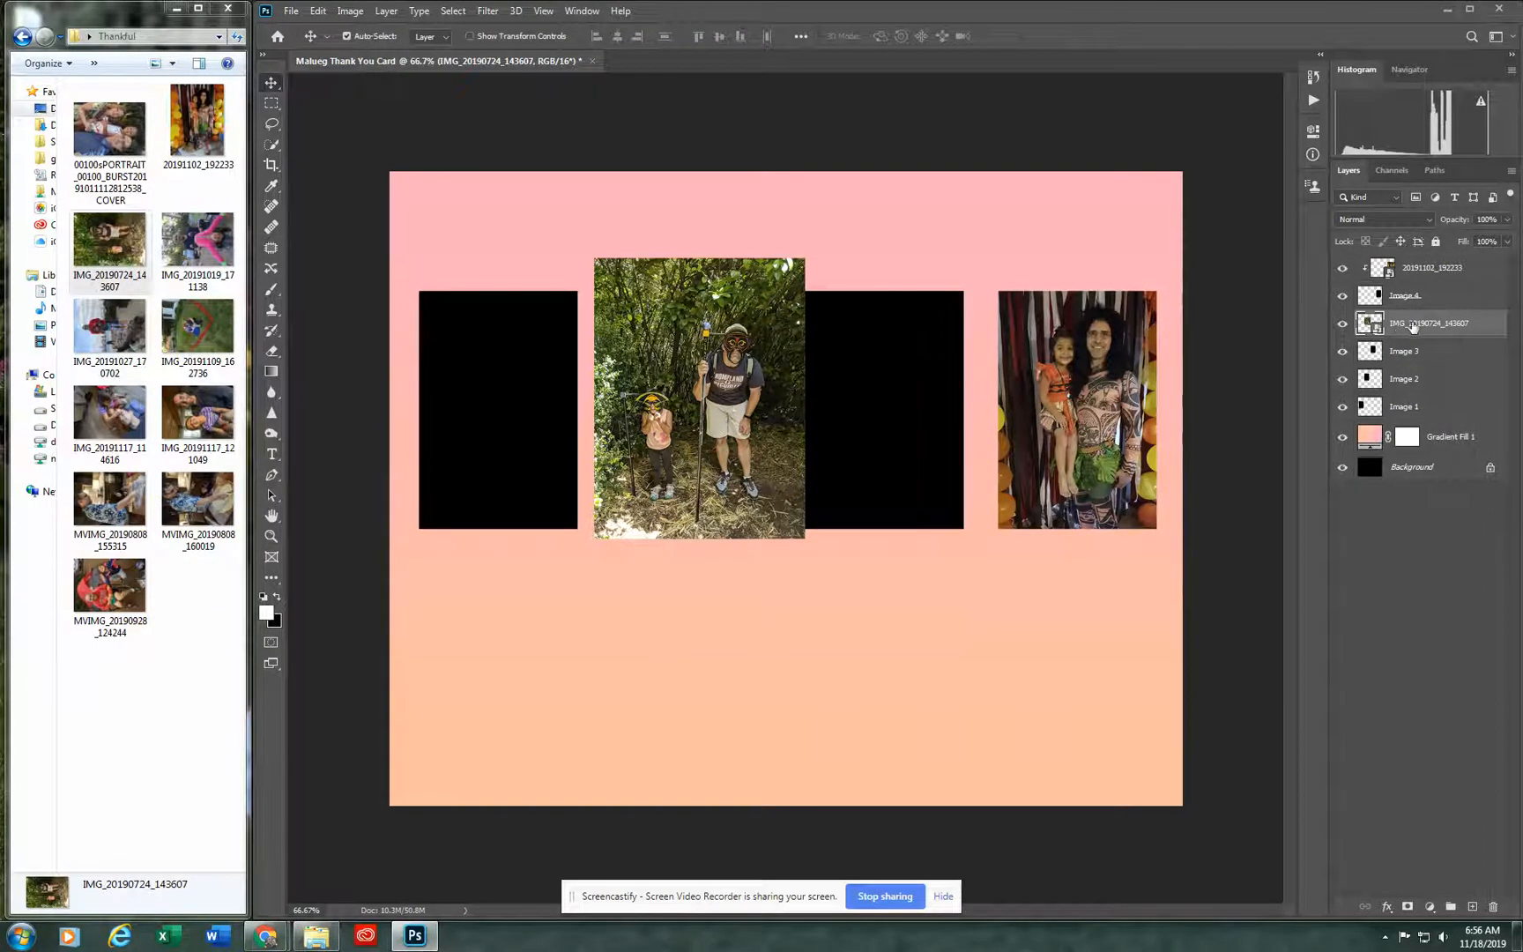
Step: Clip the photo IMG_20190724_143607 to the Image 3 rectangle and move it until it fills that rectangle
{"action": "right_click", "coordinate": [1438, 325]}
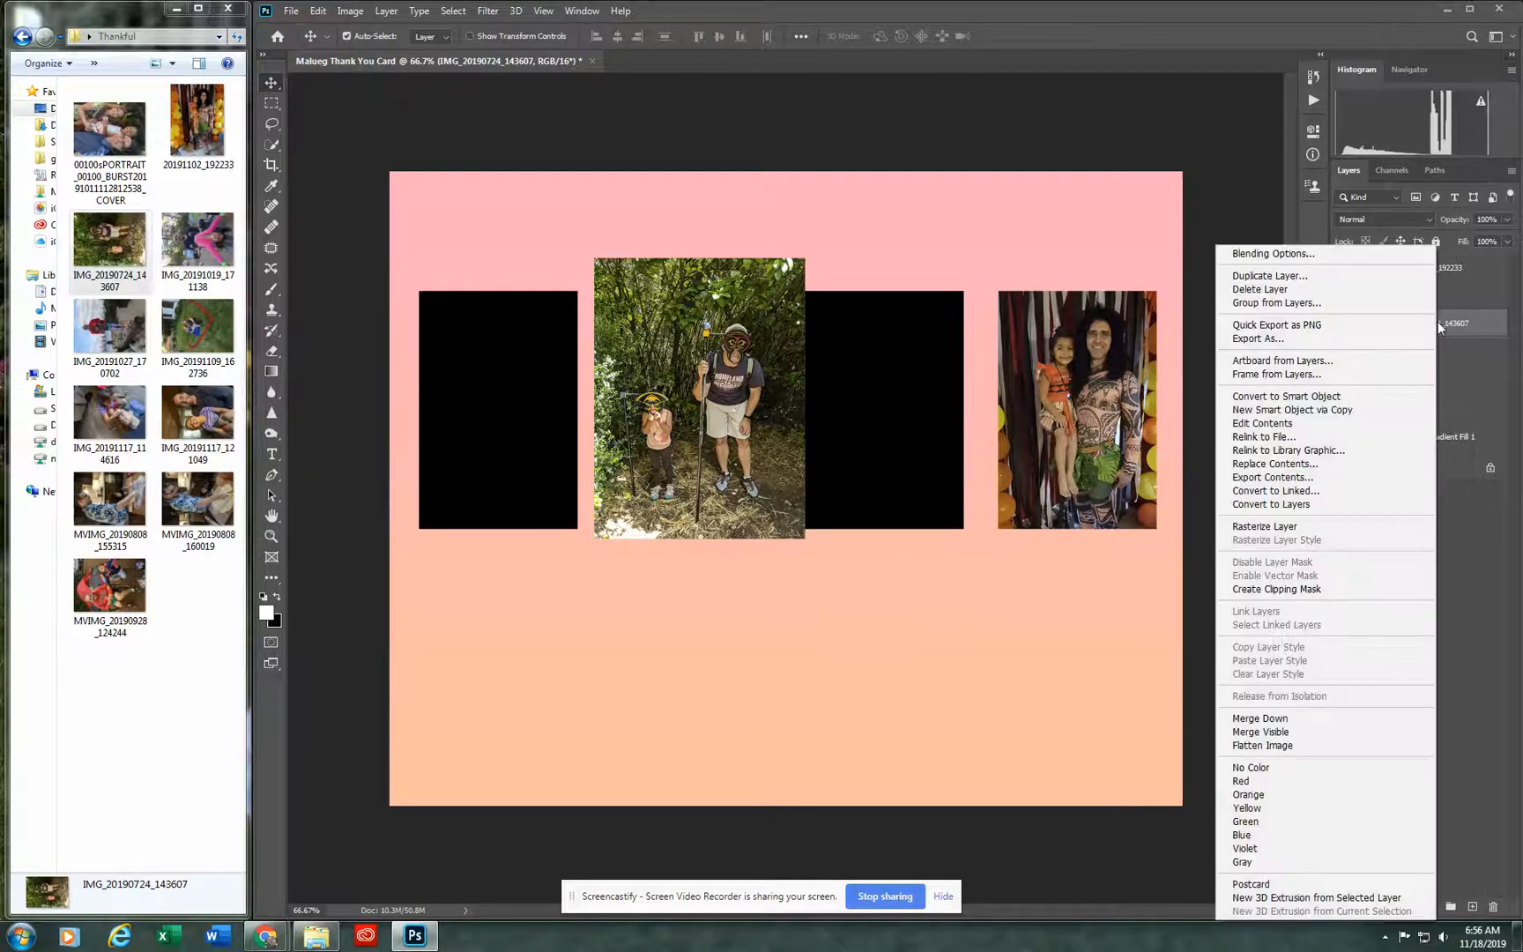
{"action": "left_click", "coordinate": [1317, 589]}
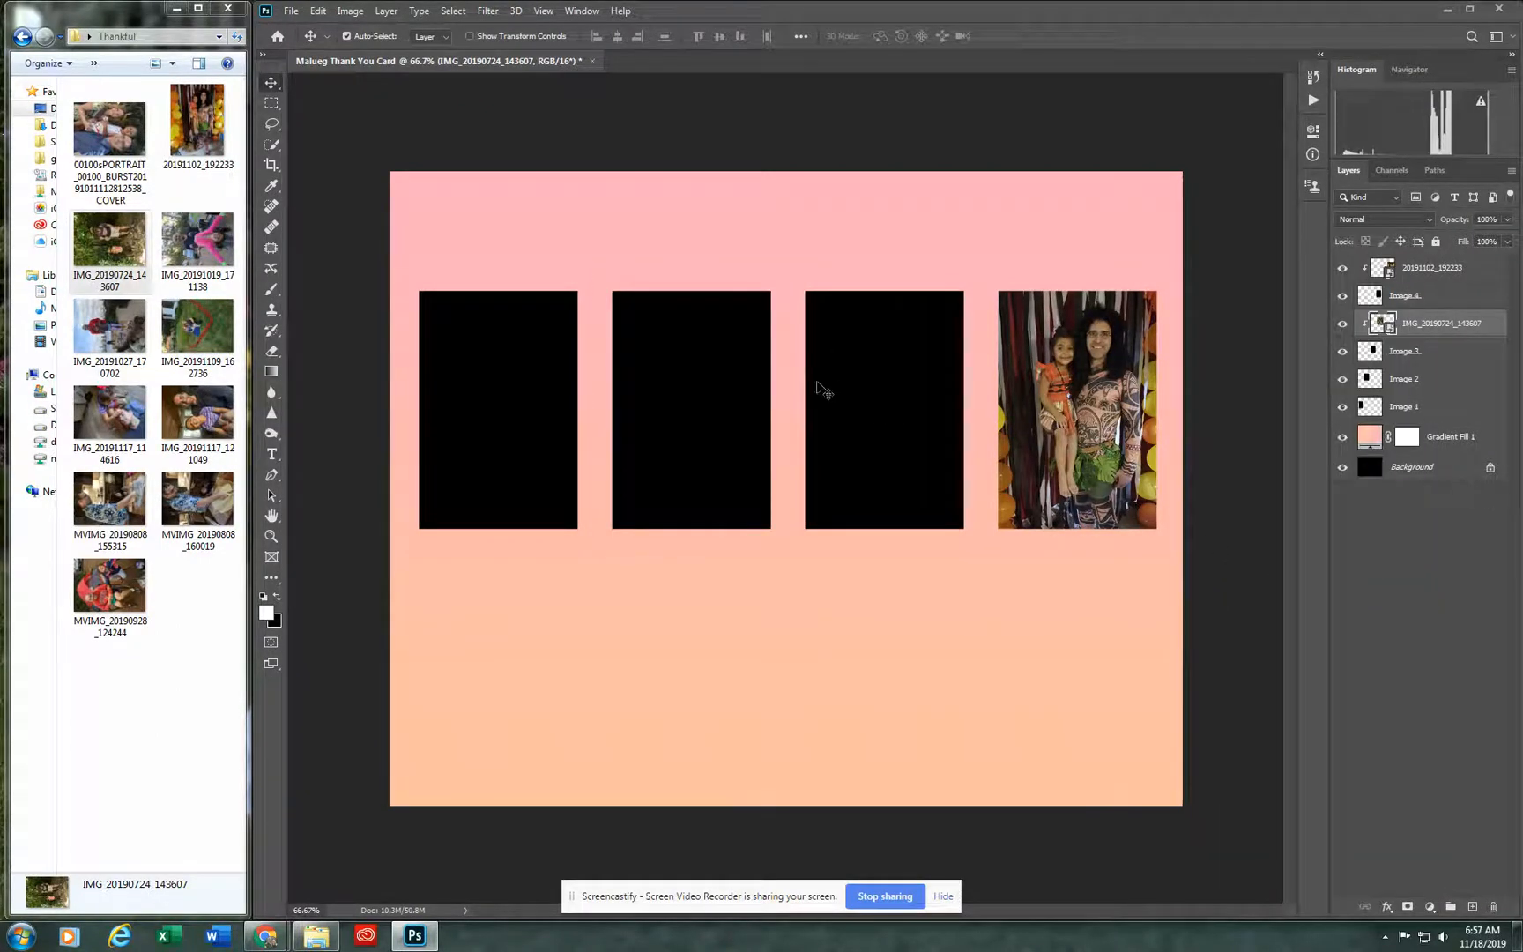
{"action": "left_click", "coordinate": [791, 426]}
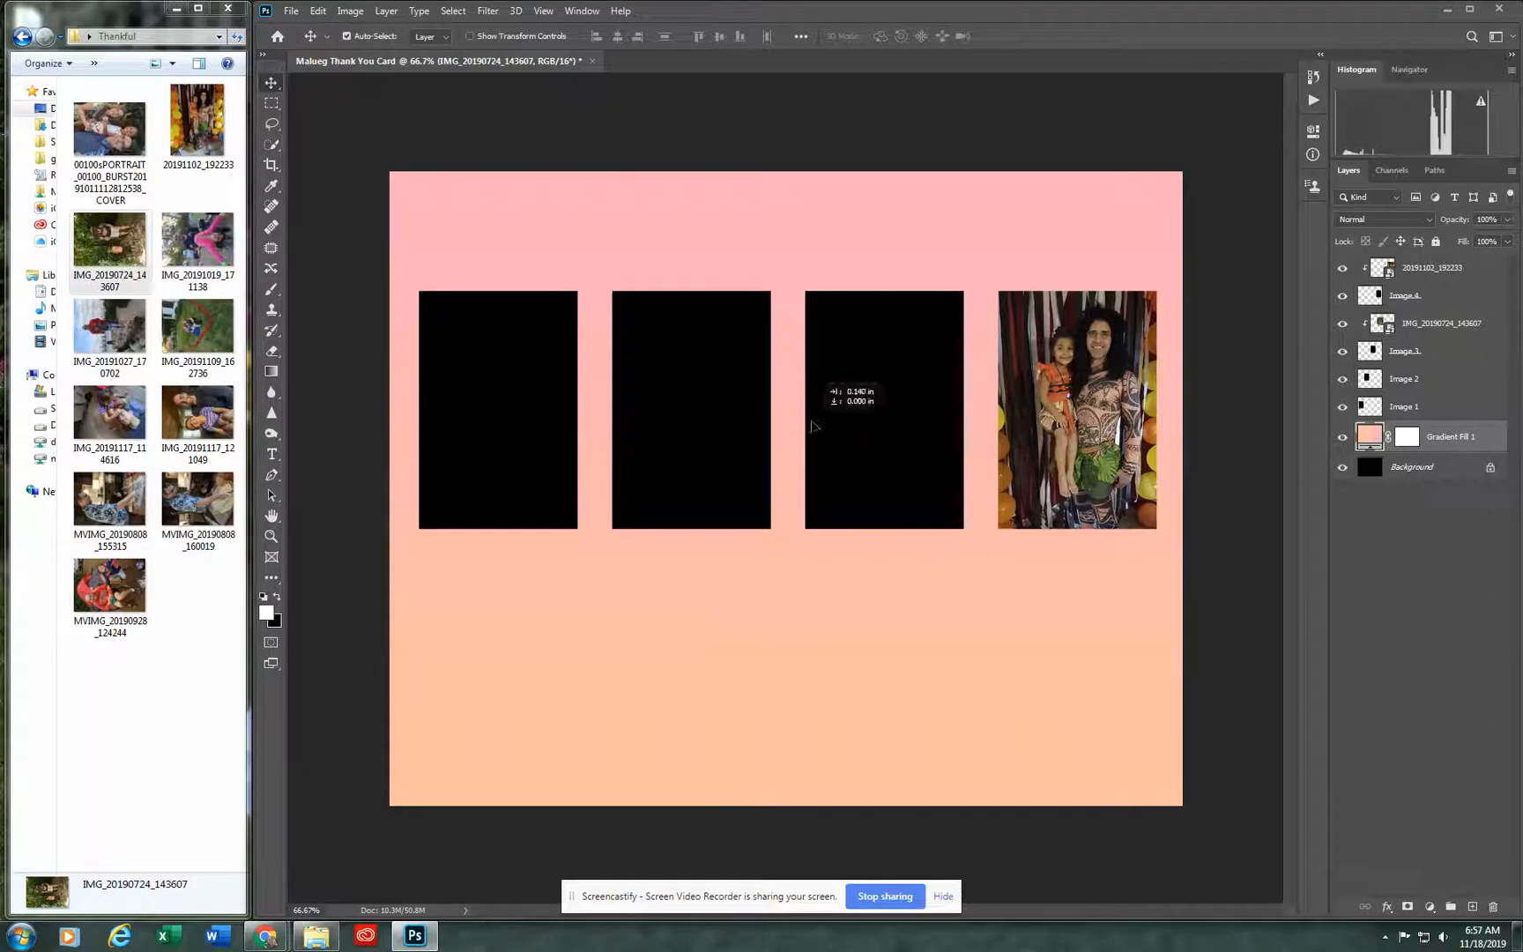
{"action": "left_click", "coordinate": [1463, 326]}
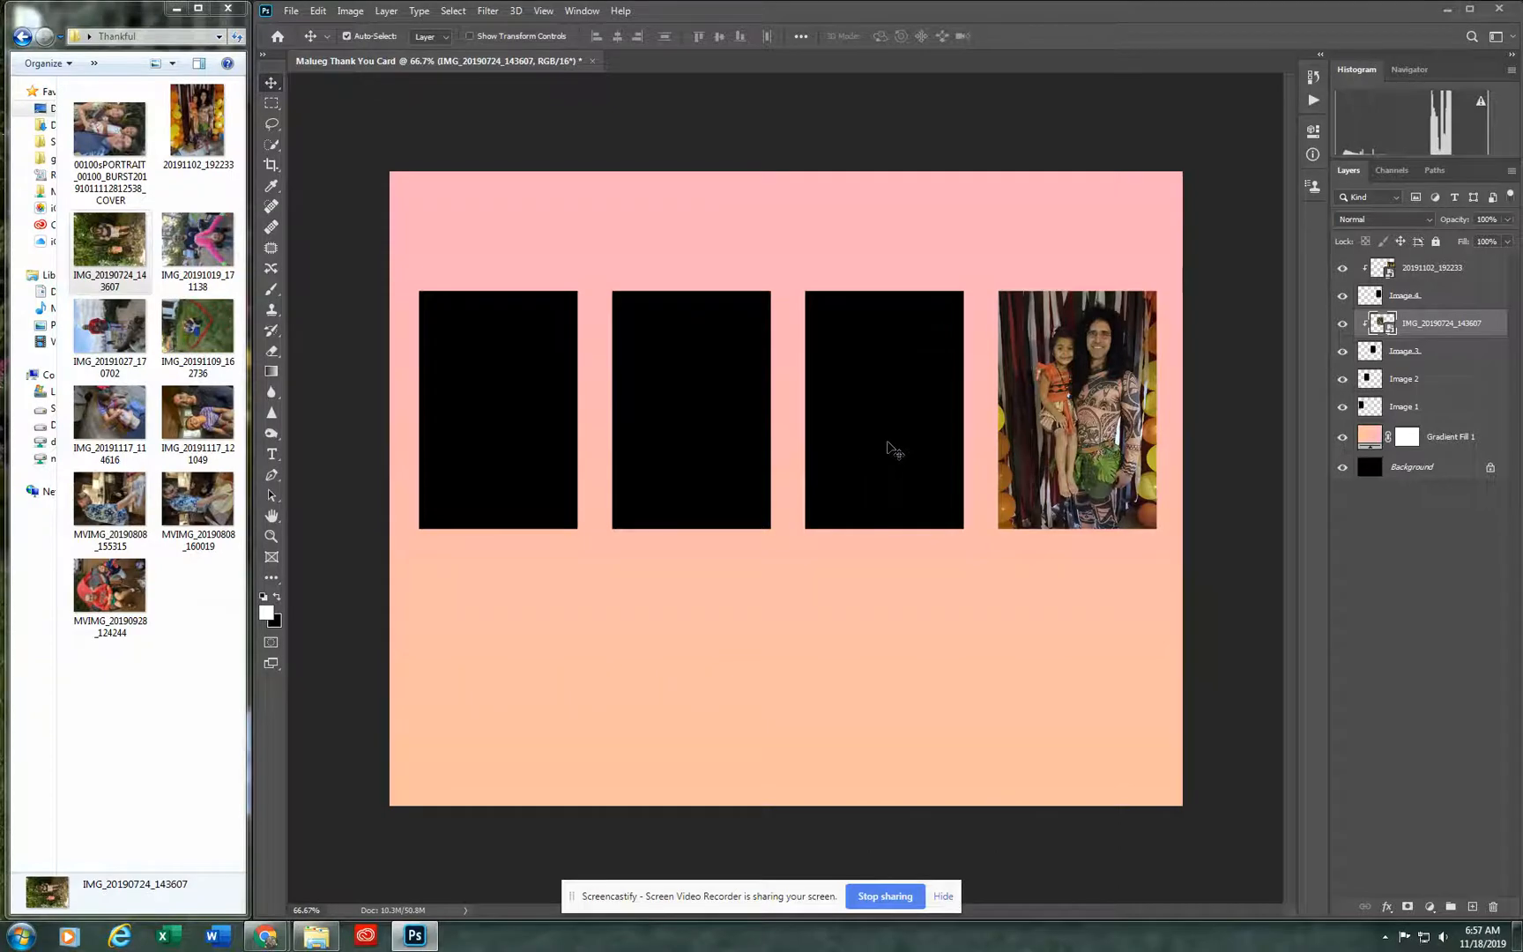
{"action": "left_click", "coordinate": [799, 427]}
{"action": "left_click", "coordinate": [1441, 326]}
{"action": "key", "text": "Right"}
{"action": "key", "text": "Right"}
{"action": "key", "text": "Right"}
{"action": "key", "text": "Right"}
{"action": "key", "text": "Right"}
{"action": "key", "text": "Right"}
{"action": "key", "text": "Right"}
{"action": "key", "text": "Right"}
{"action": "key", "text": "Right"}
{"action": "key", "text": "Right"}
{"action": "key", "text": "Right"}
{"action": "key", "text": "Right"}
{"action": "key", "text": "Right"}
{"action": "key", "text": "Right"}
{"action": "key", "text": "Right"}
{"action": "key", "text": "Right"}
{"action": "key", "text": "Right"}
{"action": "key", "text": "Right"}
{"action": "key", "text": "Right"}
{"action": "key", "text": "Right"}
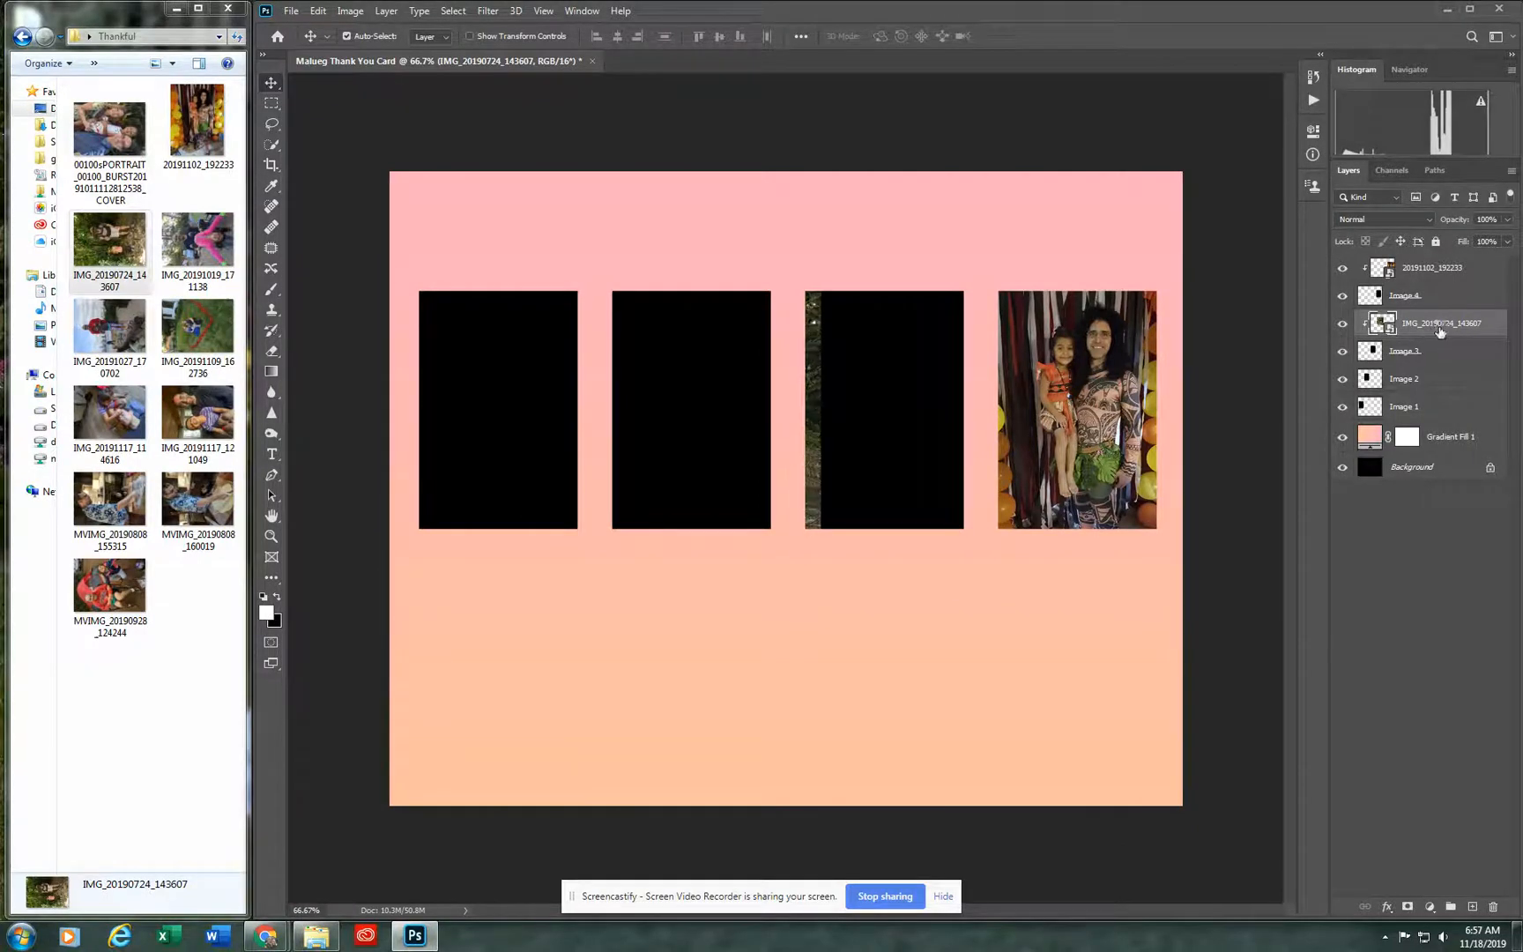
{"action": "left_click_drag", "start_coordinate": [819, 458], "coordinate": [989, 449]}
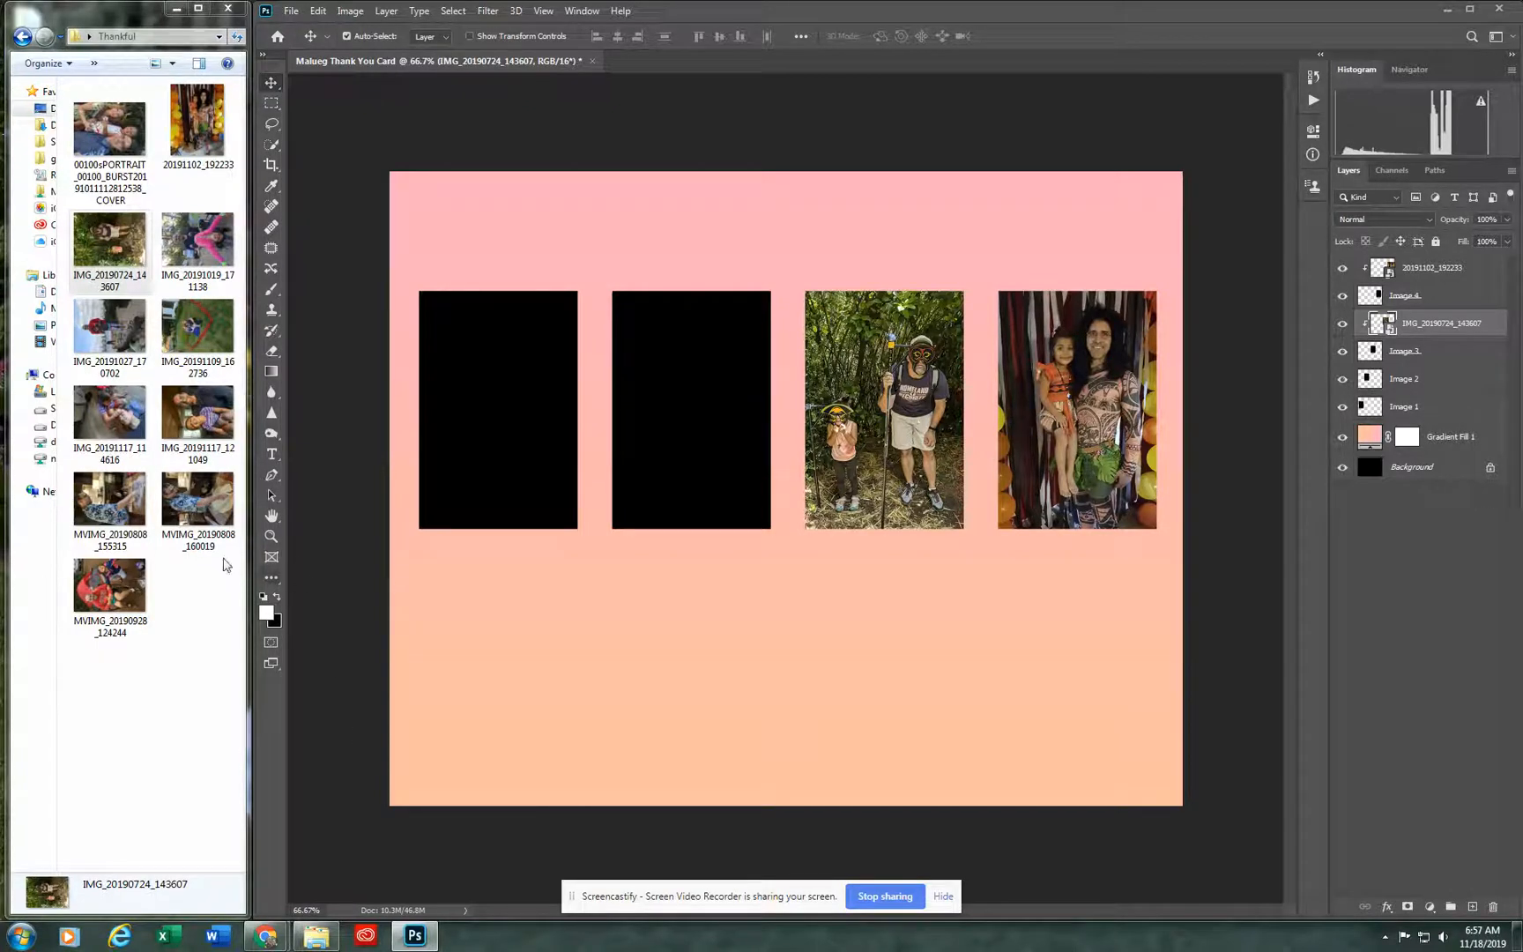
Step: Place the photo MVIMG_20190808_160019 on the card, scaled down and positioned over the second rectangle from the left
{"action": "left_click_drag", "start_coordinate": [197, 499], "coordinate": [595, 445]}
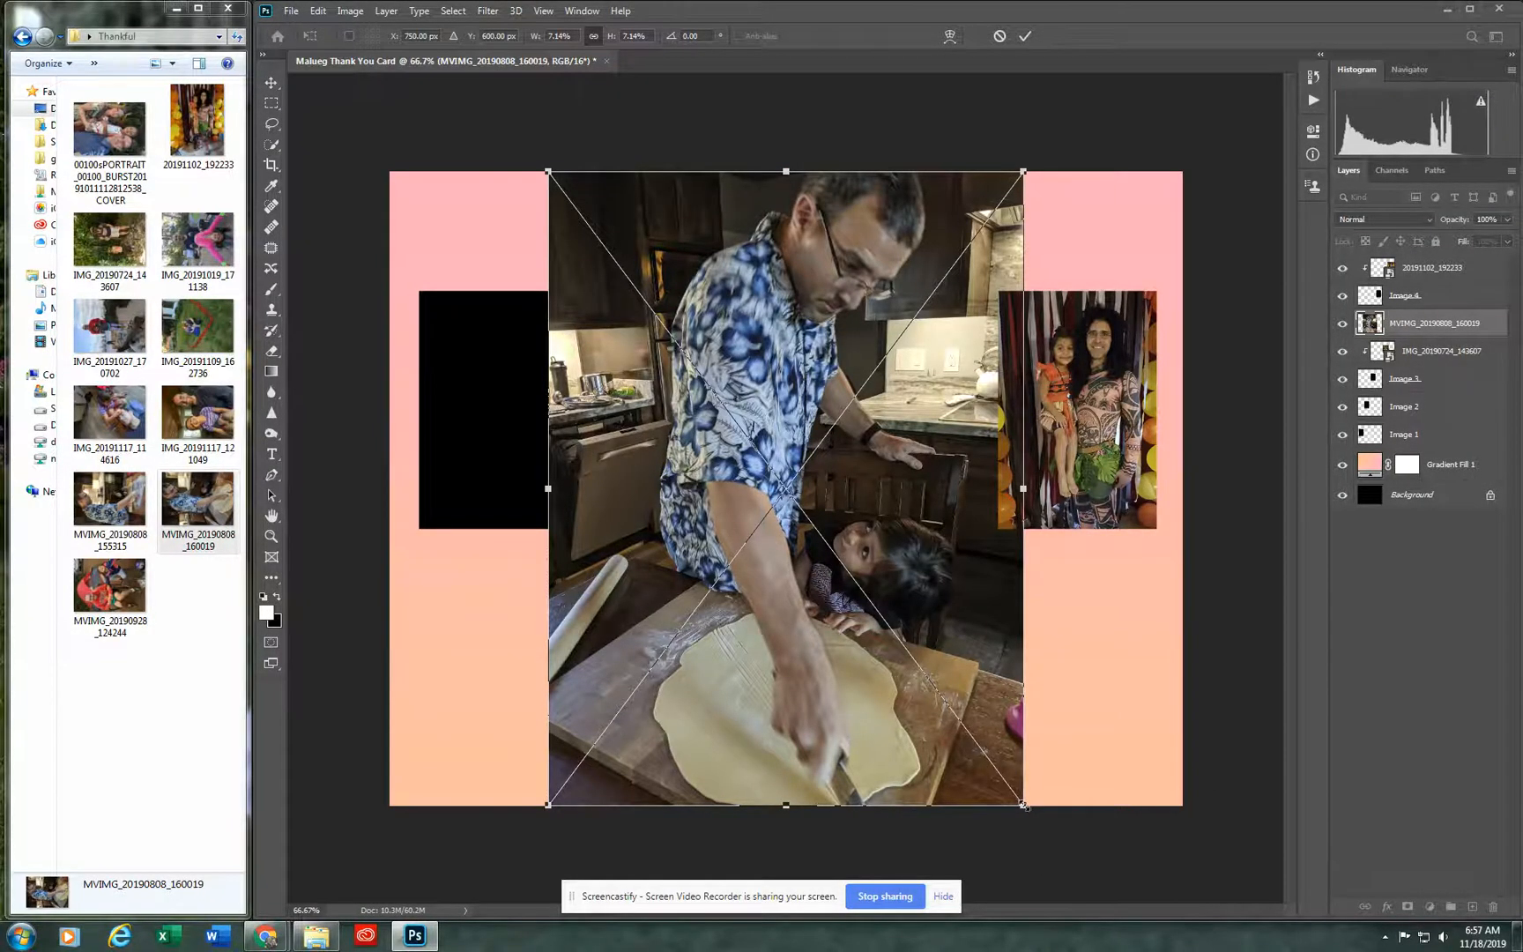
{"action": "left_click_drag", "start_coordinate": [1023, 806], "coordinate": [1122, 743]}
{"action": "left_click_drag", "start_coordinate": [1025, 806], "coordinate": [766, 521]}
{"action": "left_click_drag", "start_coordinate": [702, 349], "coordinate": [741, 411]}
{"action": "key", "text": "Return"}
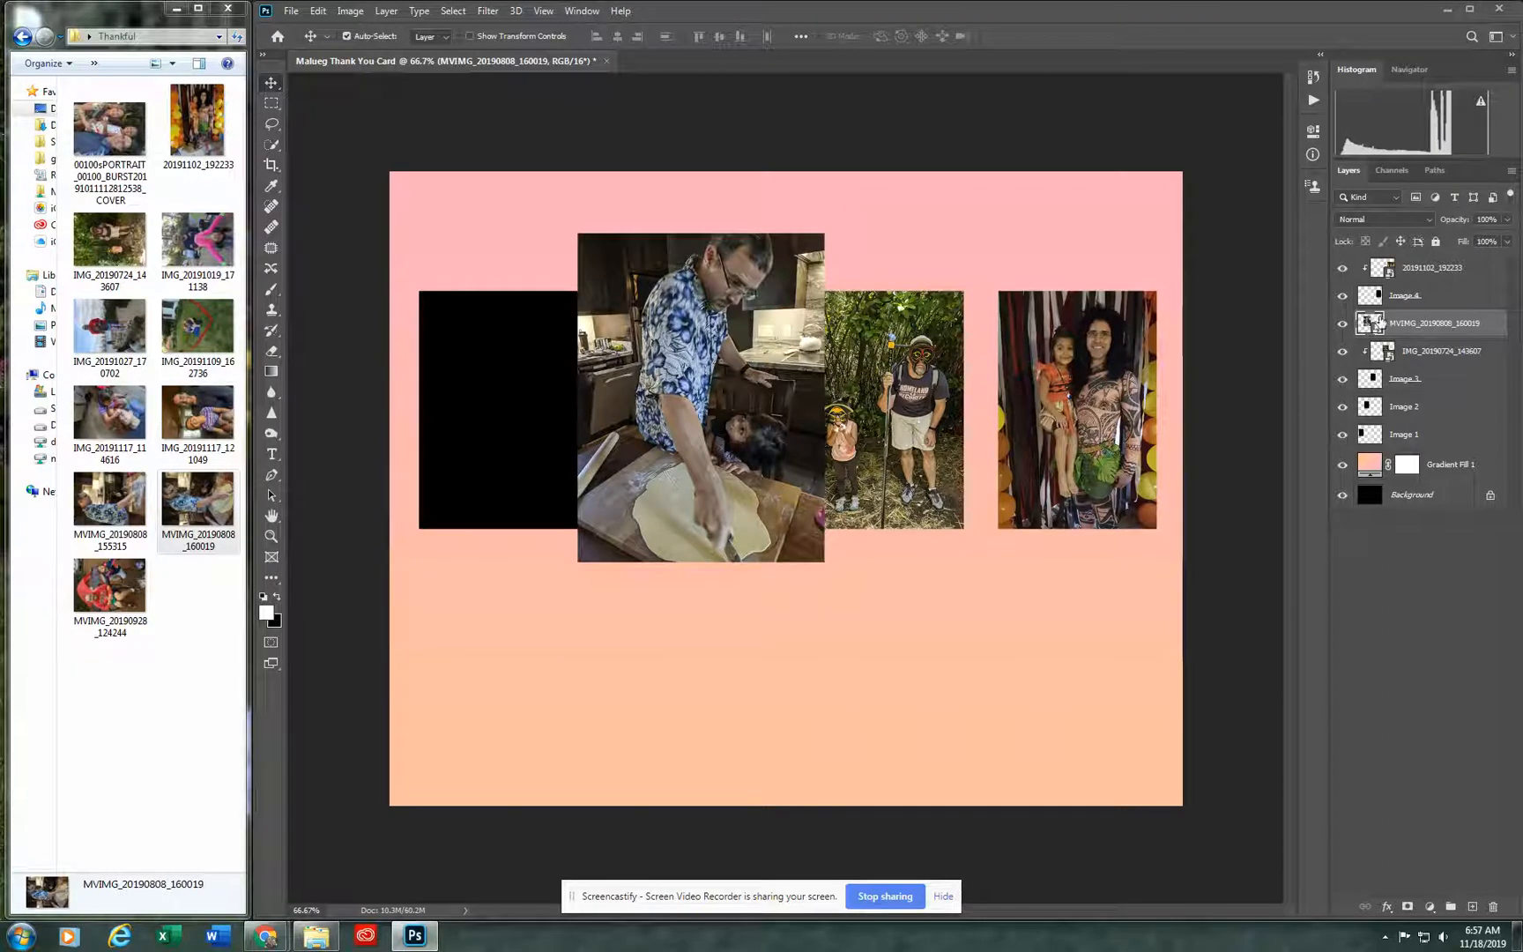
Step: Move the MVIMG_20190808_160019 layer directly above Image 2, clip it to that rectangle and shift the photo so both people are framed
{"action": "left_click_drag", "start_coordinate": [1378, 323], "coordinate": [1397, 396]}
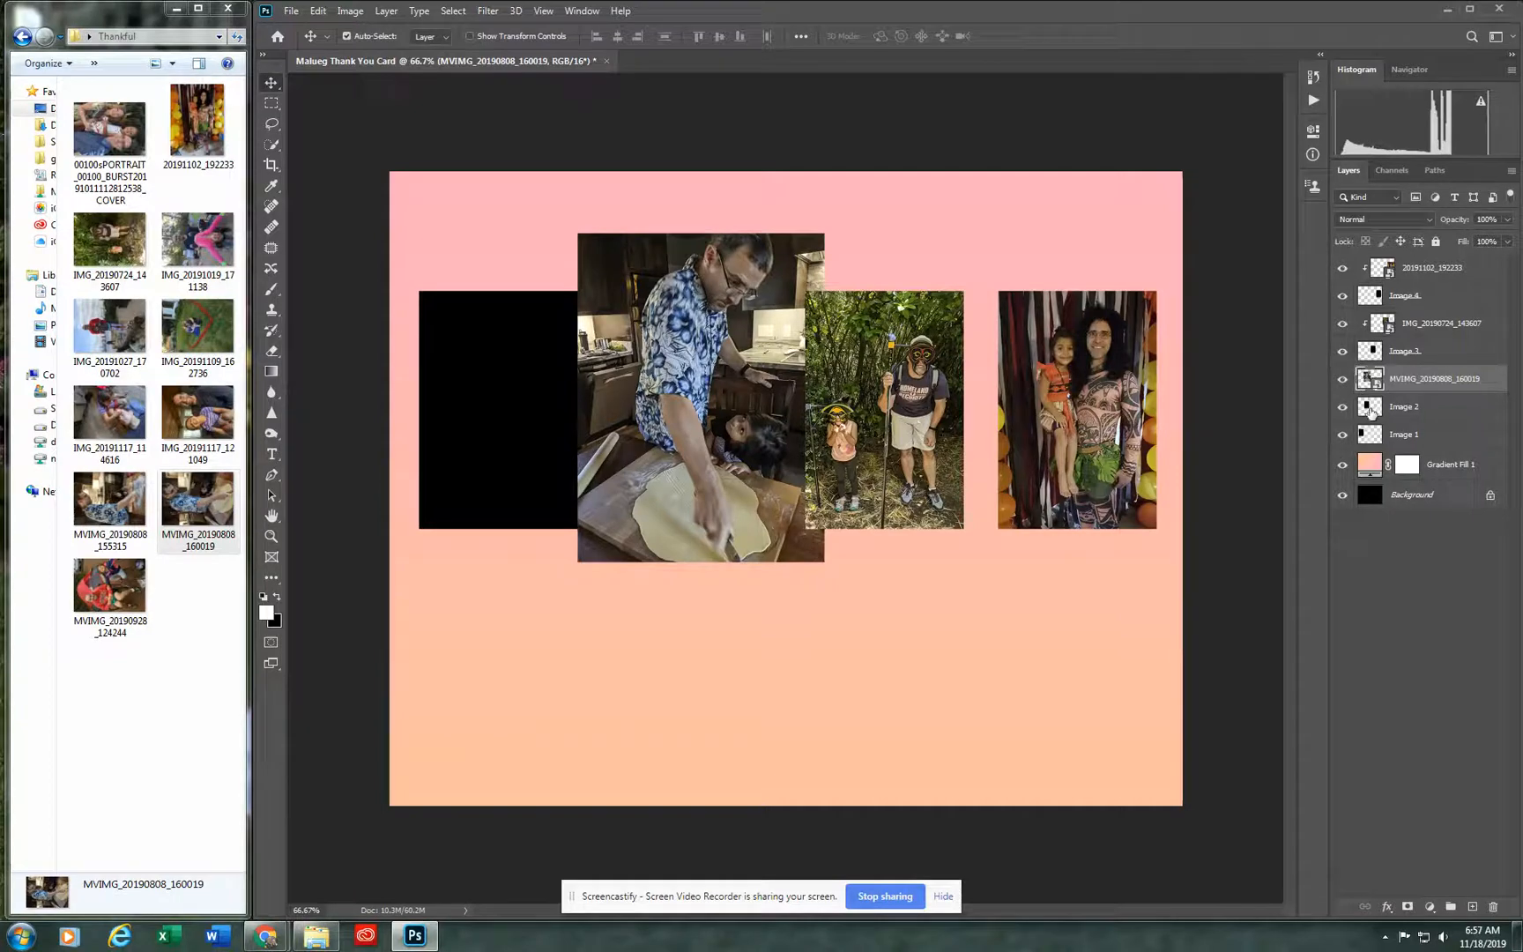
{"action": "right_click", "coordinate": [1457, 380]}
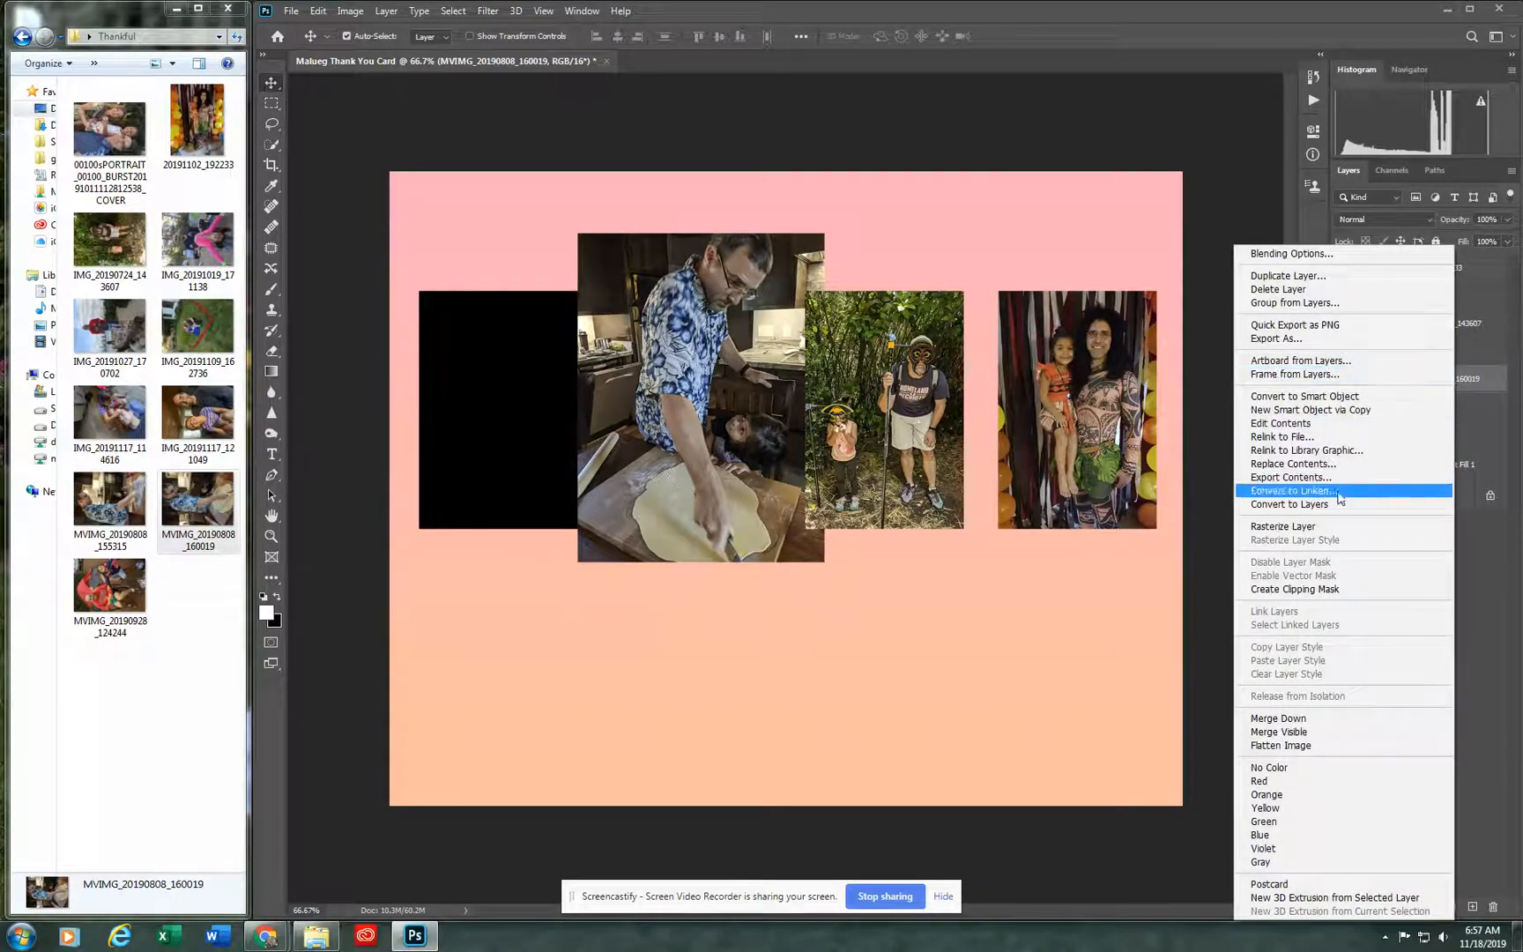
{"action": "left_click", "coordinate": [1296, 589]}
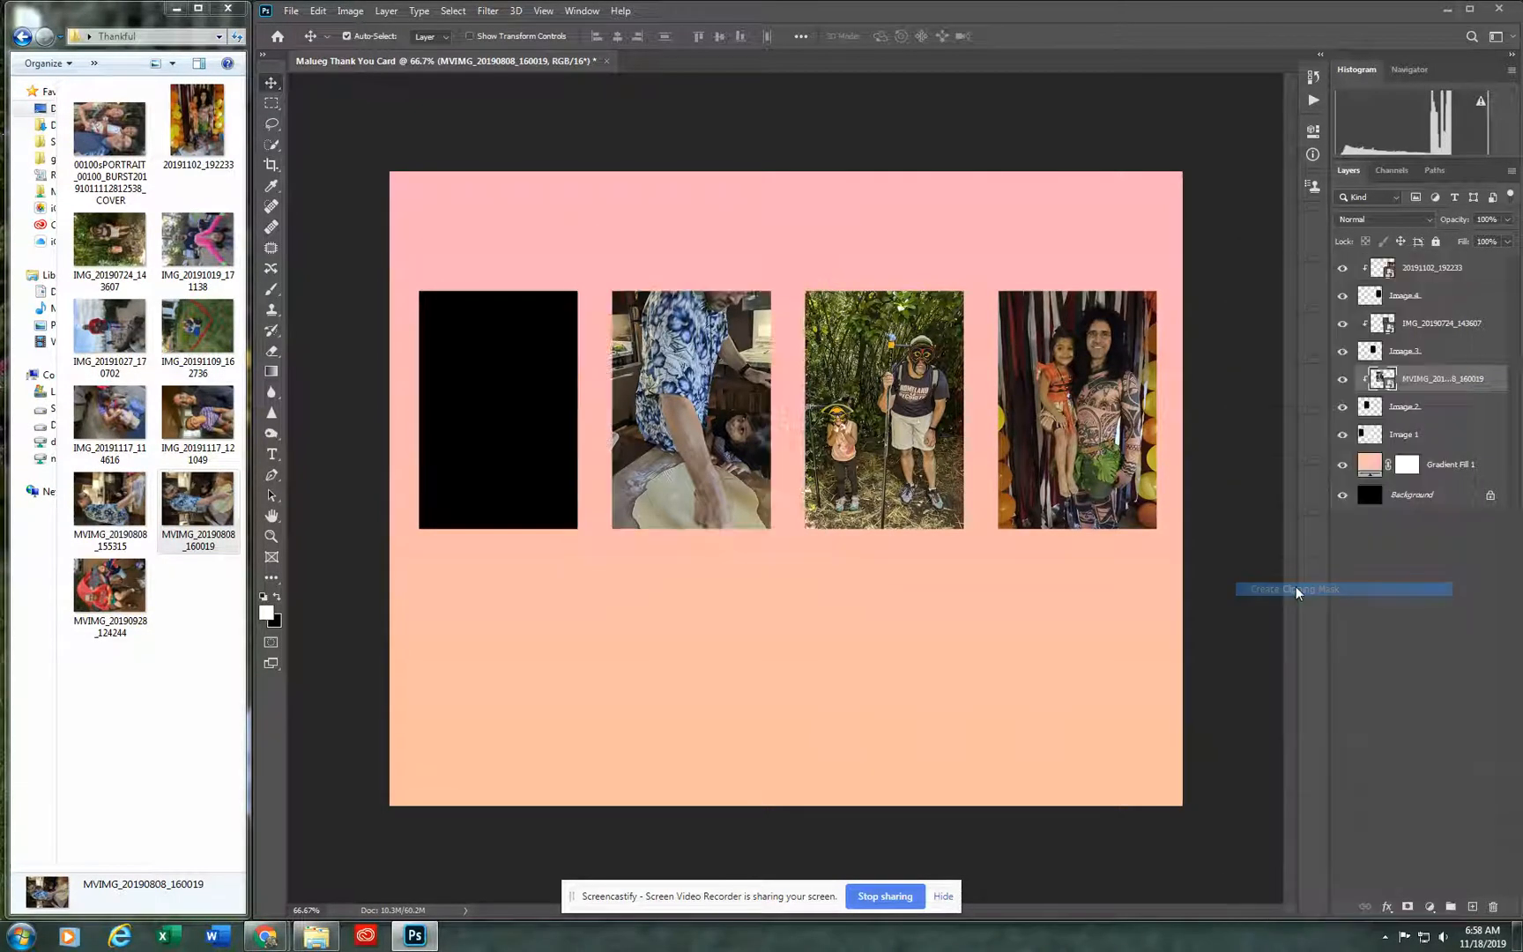
{"action": "left_click_drag", "start_coordinate": [737, 440], "coordinate": [711, 465]}
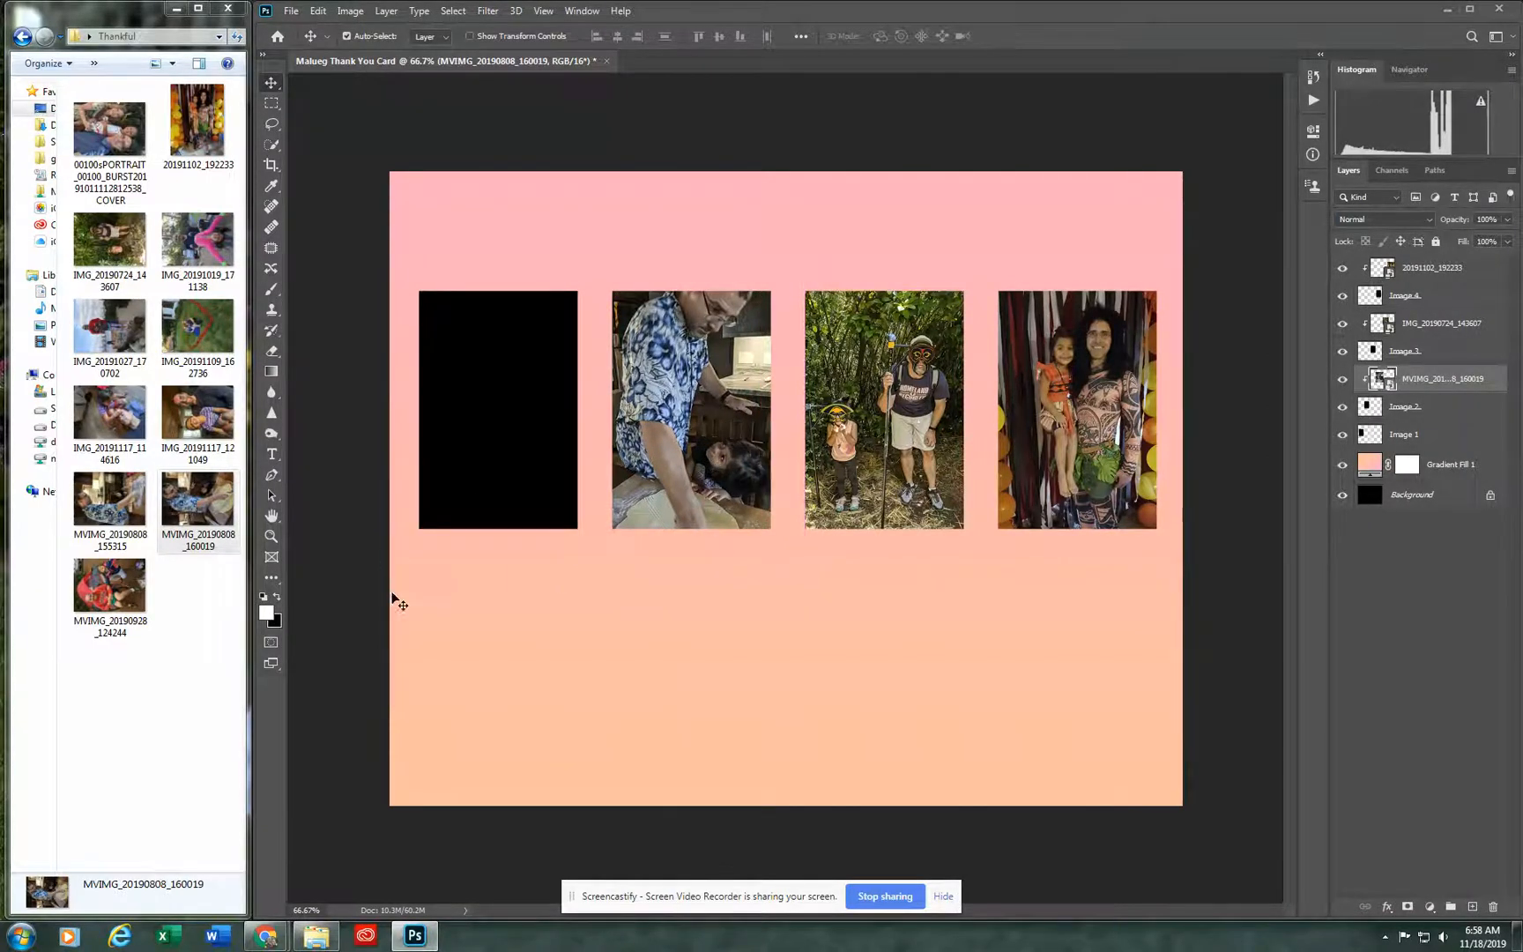
{"action": "left_click", "coordinate": [315, 612]}
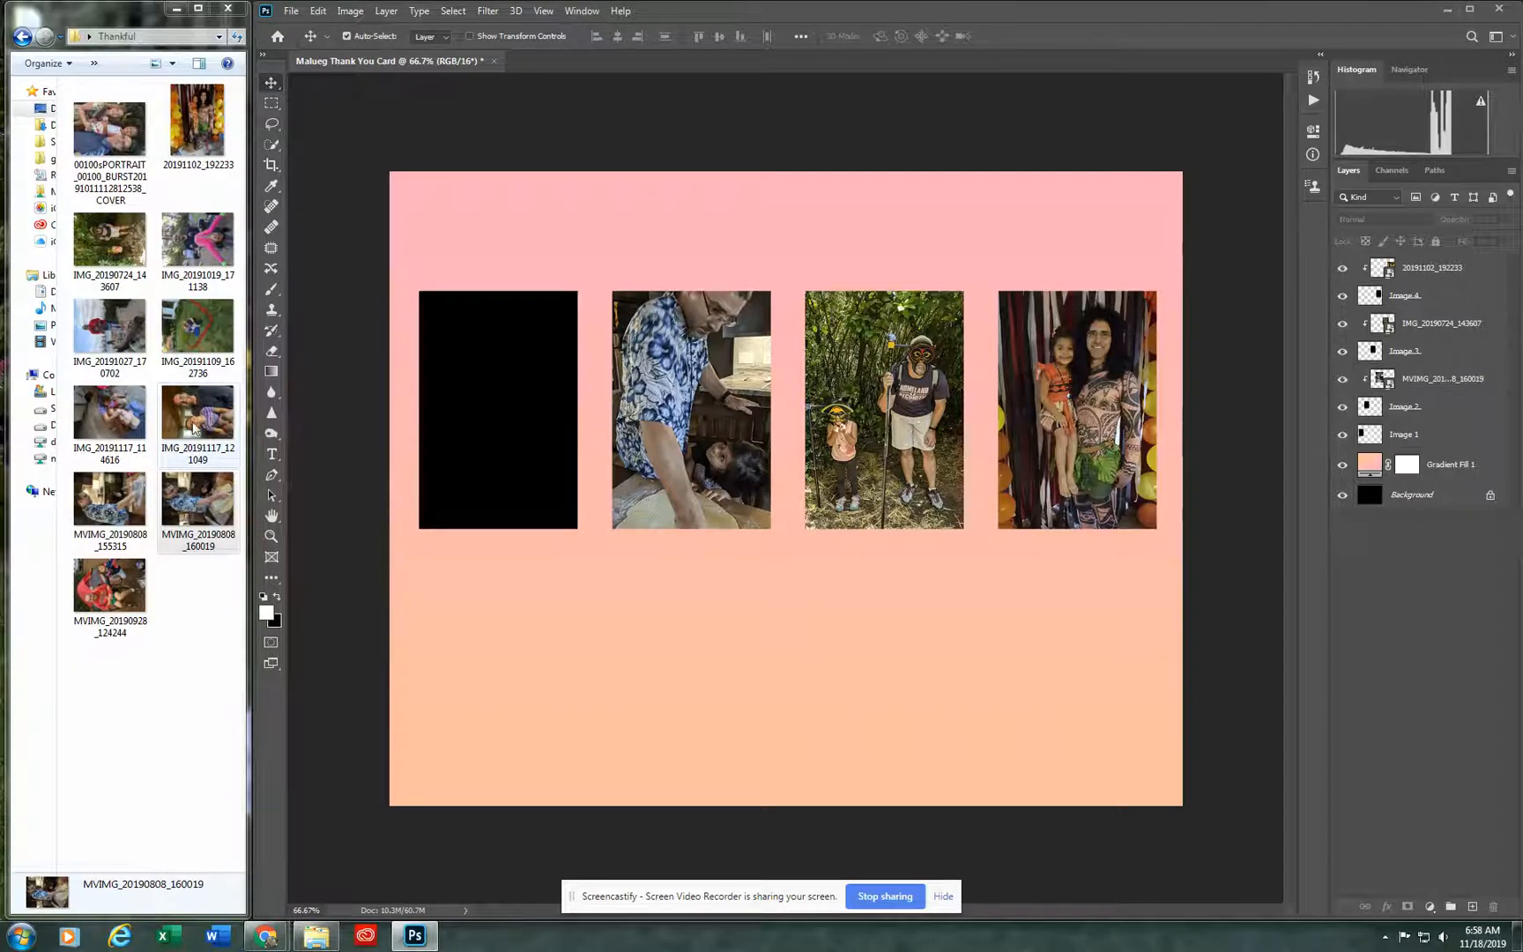
Step: Place the photo IMG_20191117_121049 scaled to about 3.5% and positioned over the leftmost black rectangle
{"action": "left_click_drag", "start_coordinate": [185, 427], "coordinate": [476, 438]}
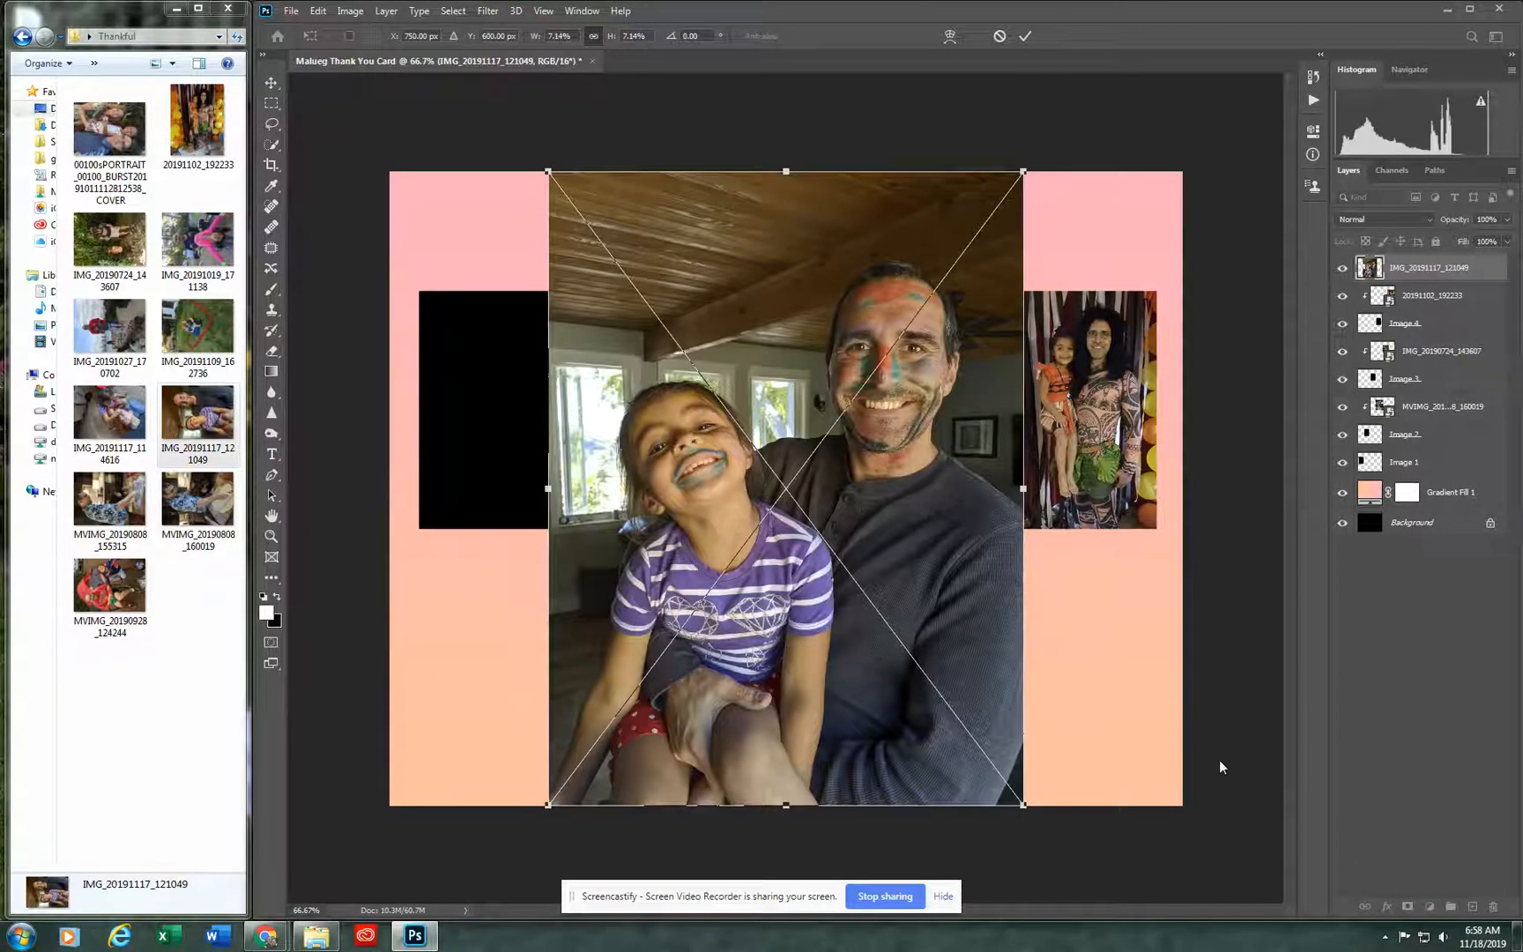
{"action": "left_click_drag", "start_coordinate": [1025, 807], "coordinate": [784, 489]}
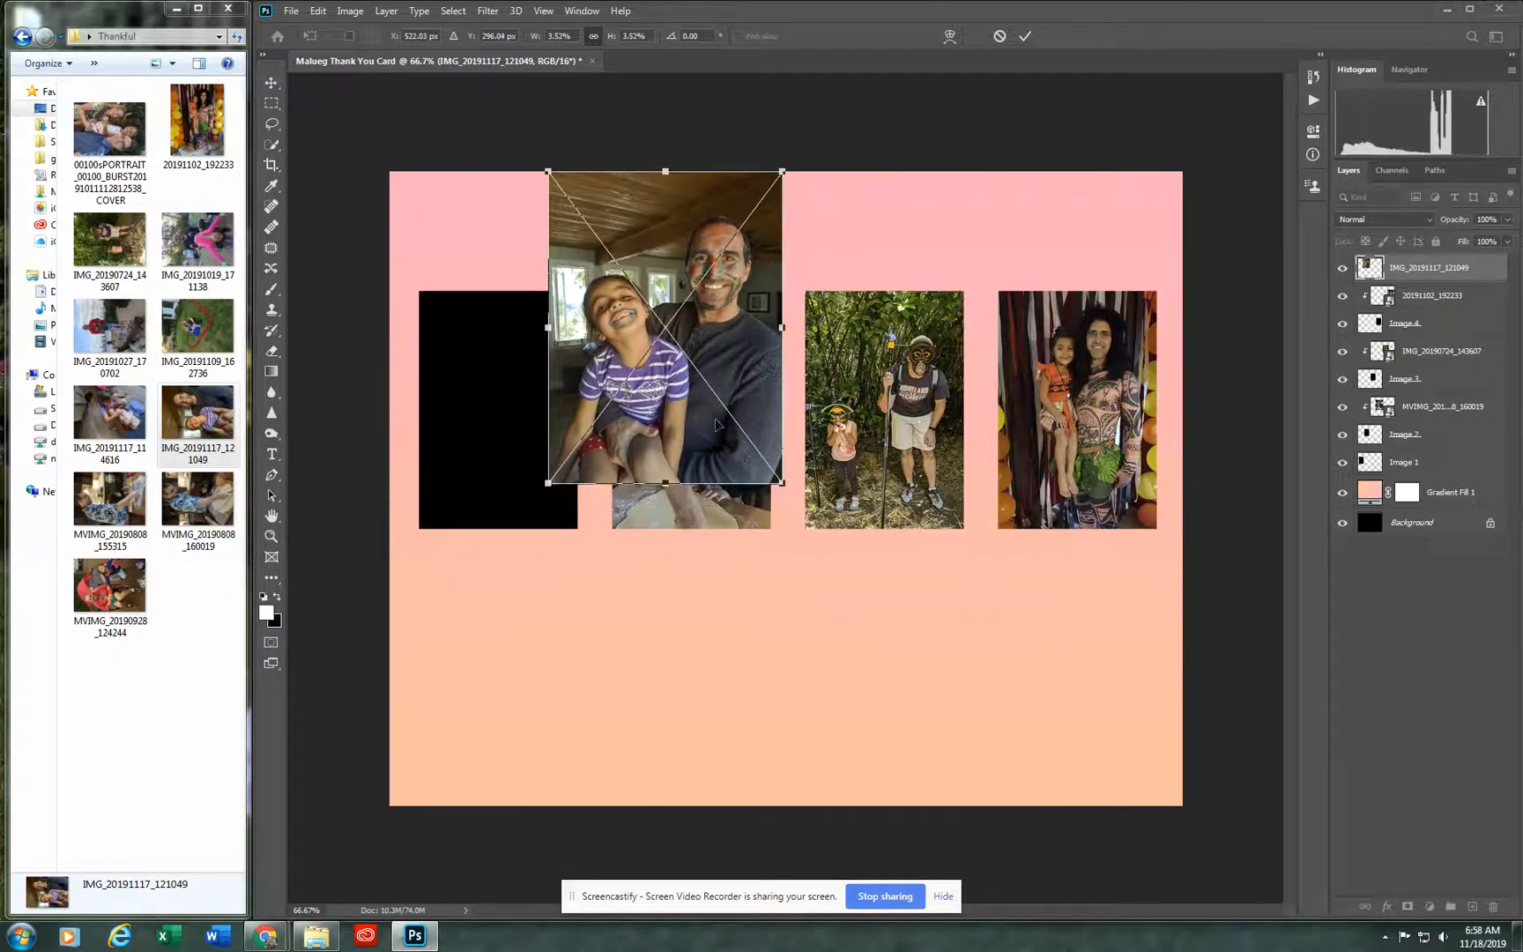
{"action": "left_click_drag", "start_coordinate": [697, 405], "coordinate": [527, 492]}
{"action": "key", "text": "Return"}
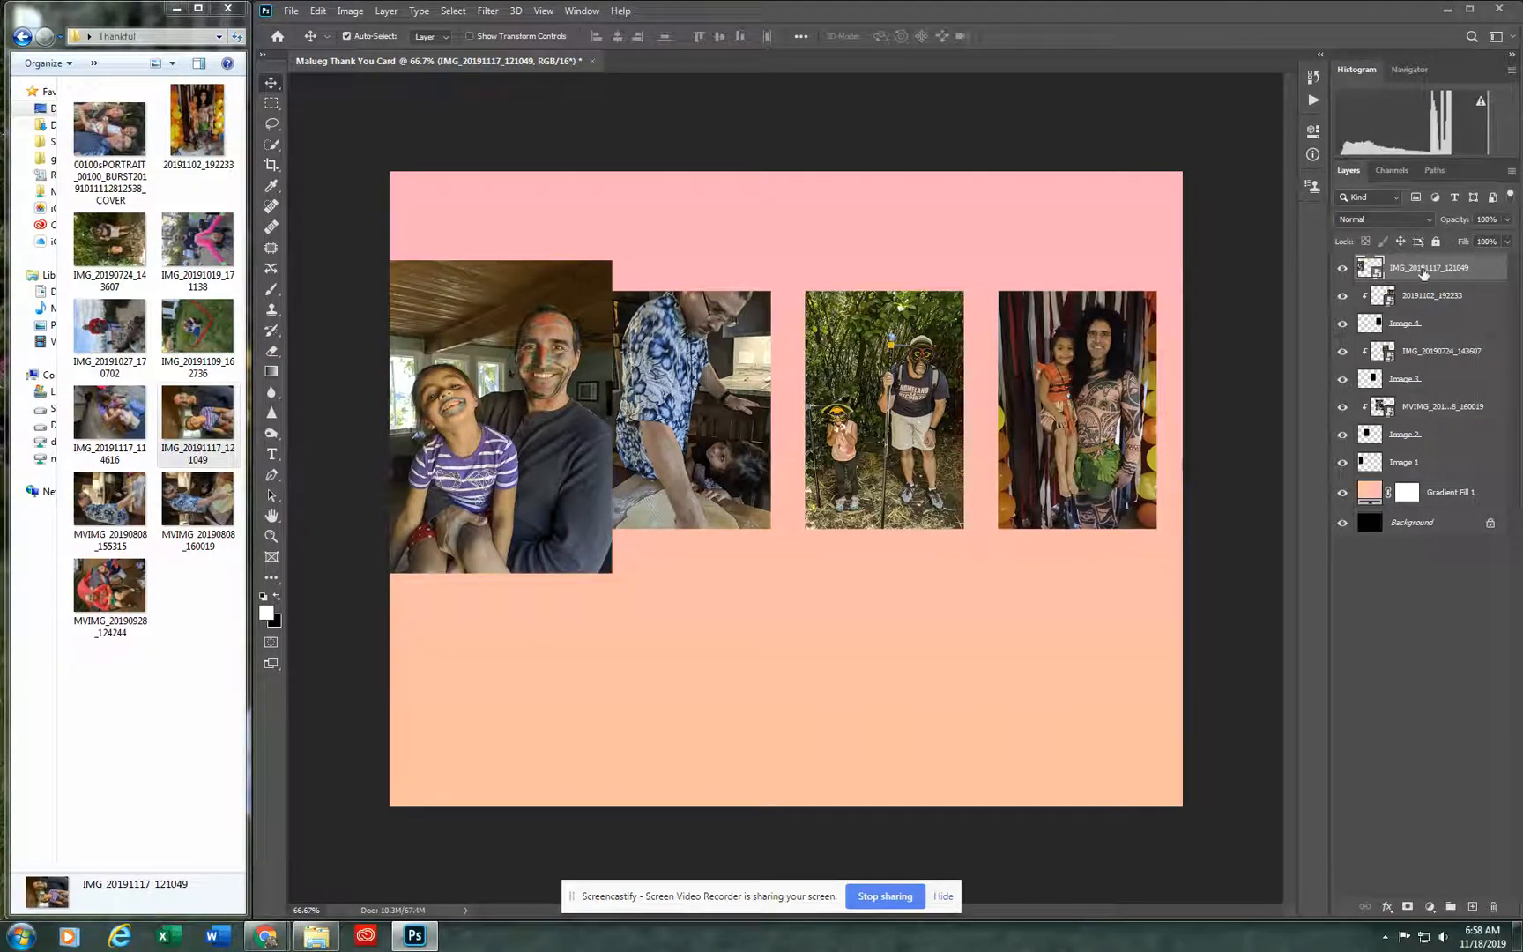
Step: Move the IMG_20191117_121049 layer directly above Image 1 and clip it to that rectangle
{"action": "left_click_drag", "start_coordinate": [1423, 274], "coordinate": [1421, 438]}
{"action": "right_click", "coordinate": [1420, 433]}
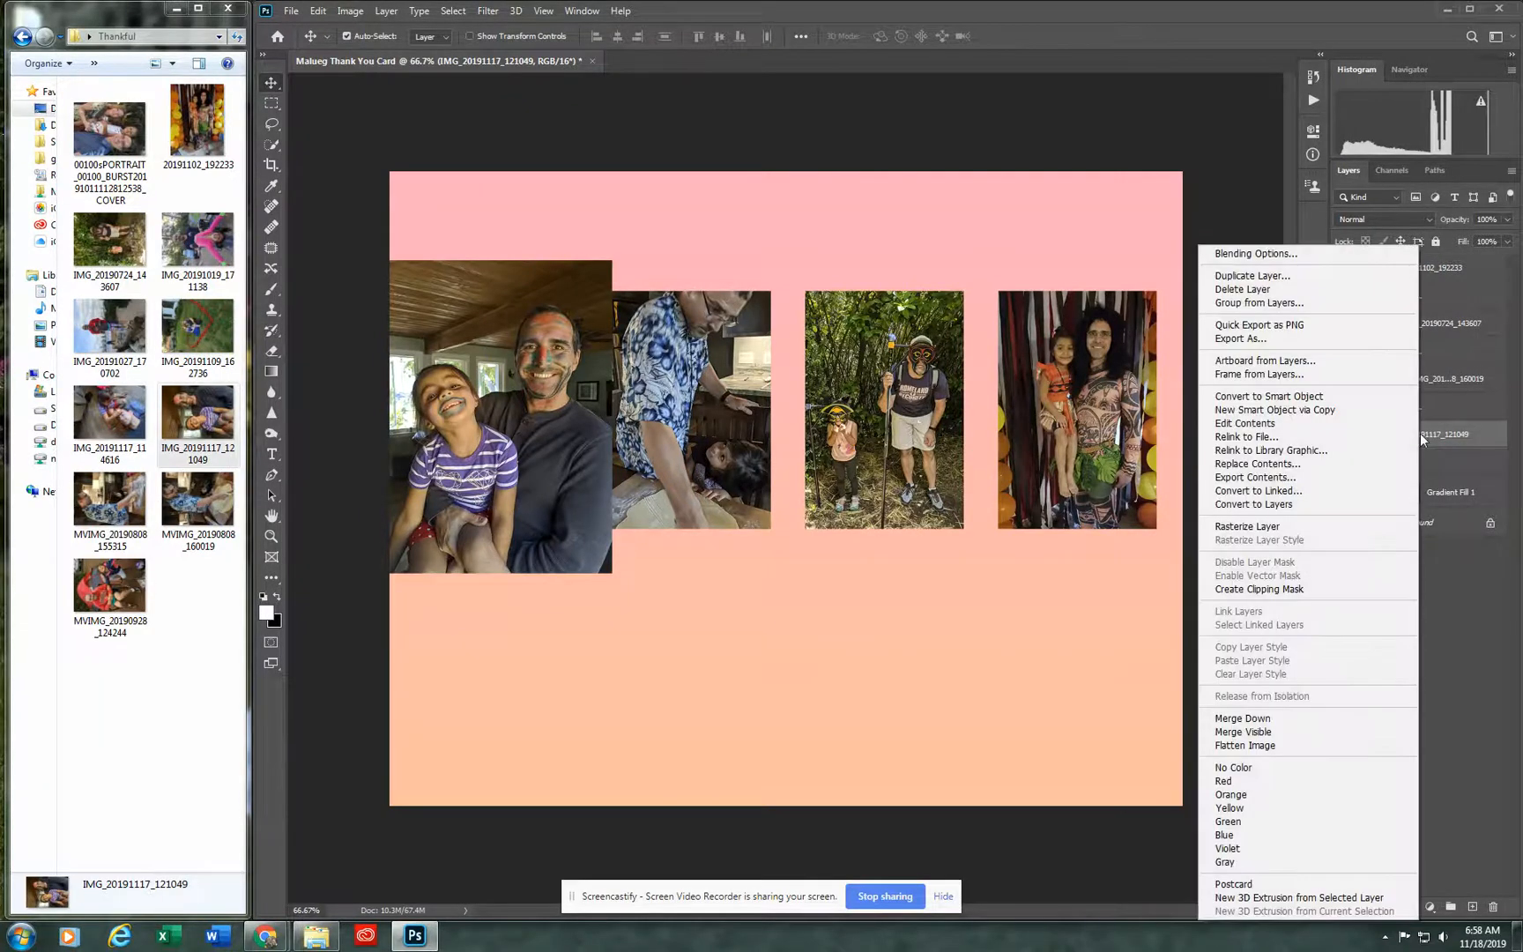
{"action": "left_click", "coordinate": [1303, 588]}
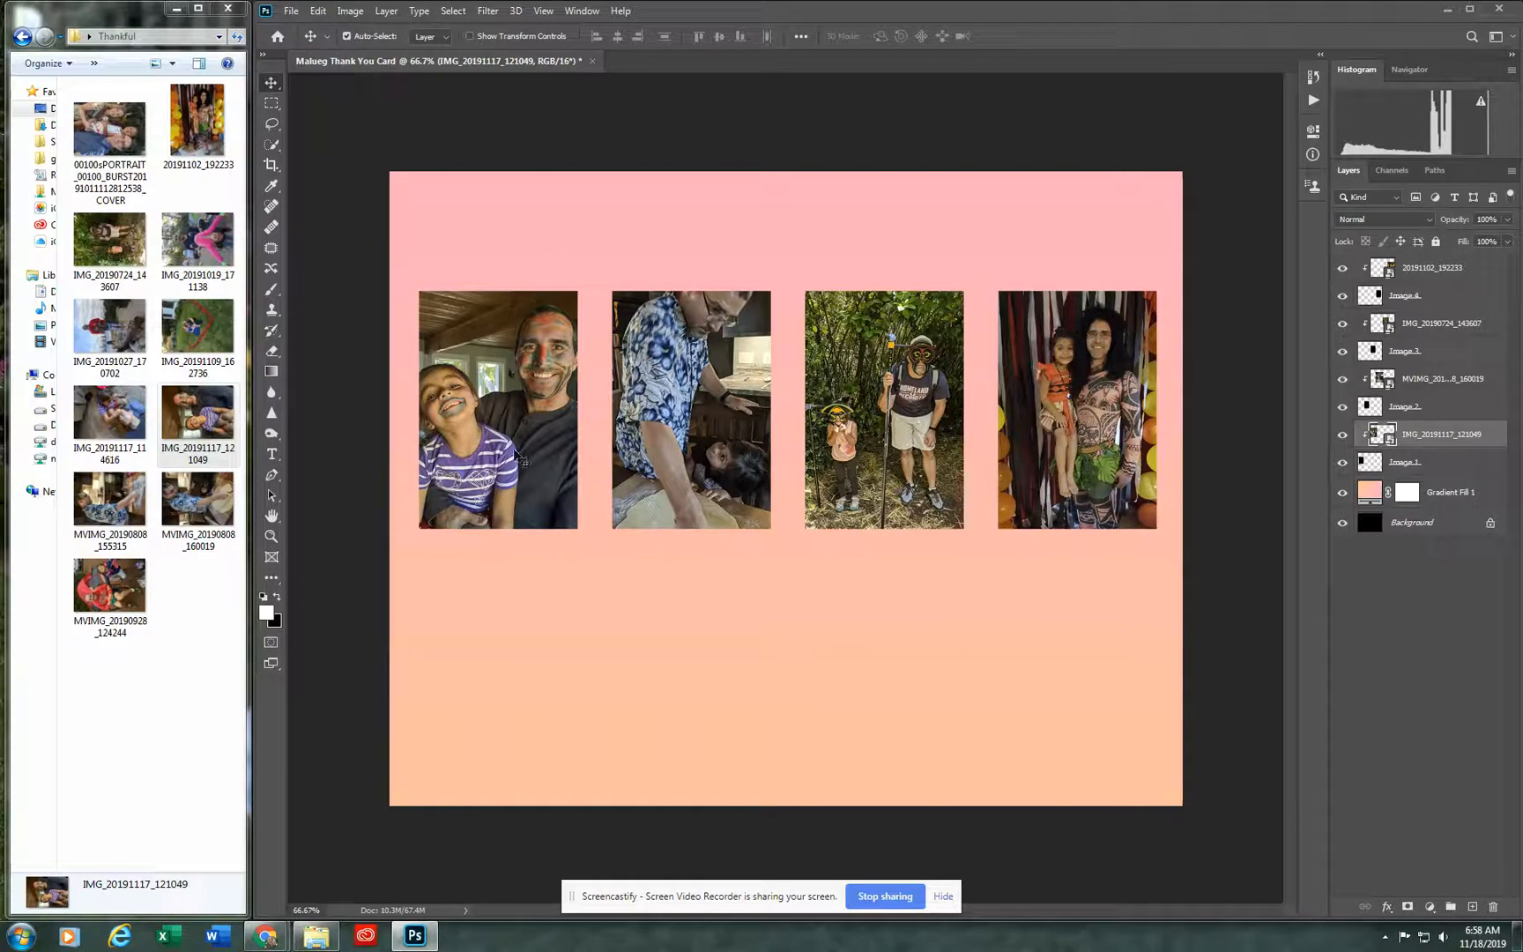
Step: Scale the clipped photo IMG_20191117_121049 to about 3.14% and reposition it so both faces sit within the Image 1 rectangle
{"action": "key", "text": "ctrl+t"}
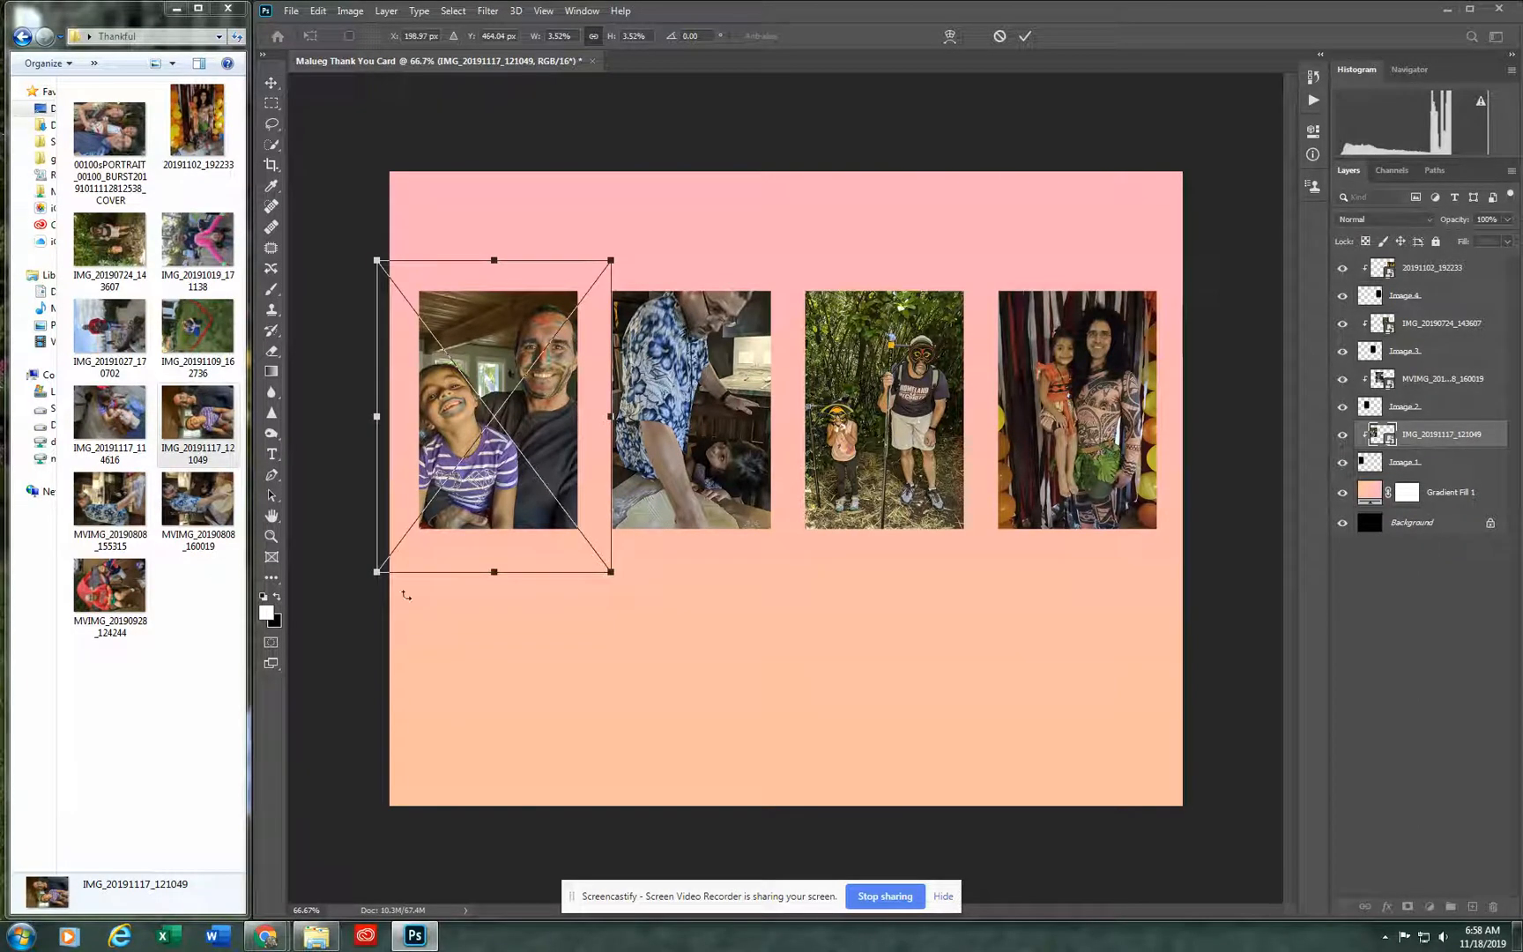
{"action": "left_click_drag", "start_coordinate": [378, 574], "coordinate": [420, 552]}
{"action": "key", "text": "ctrl+z"}
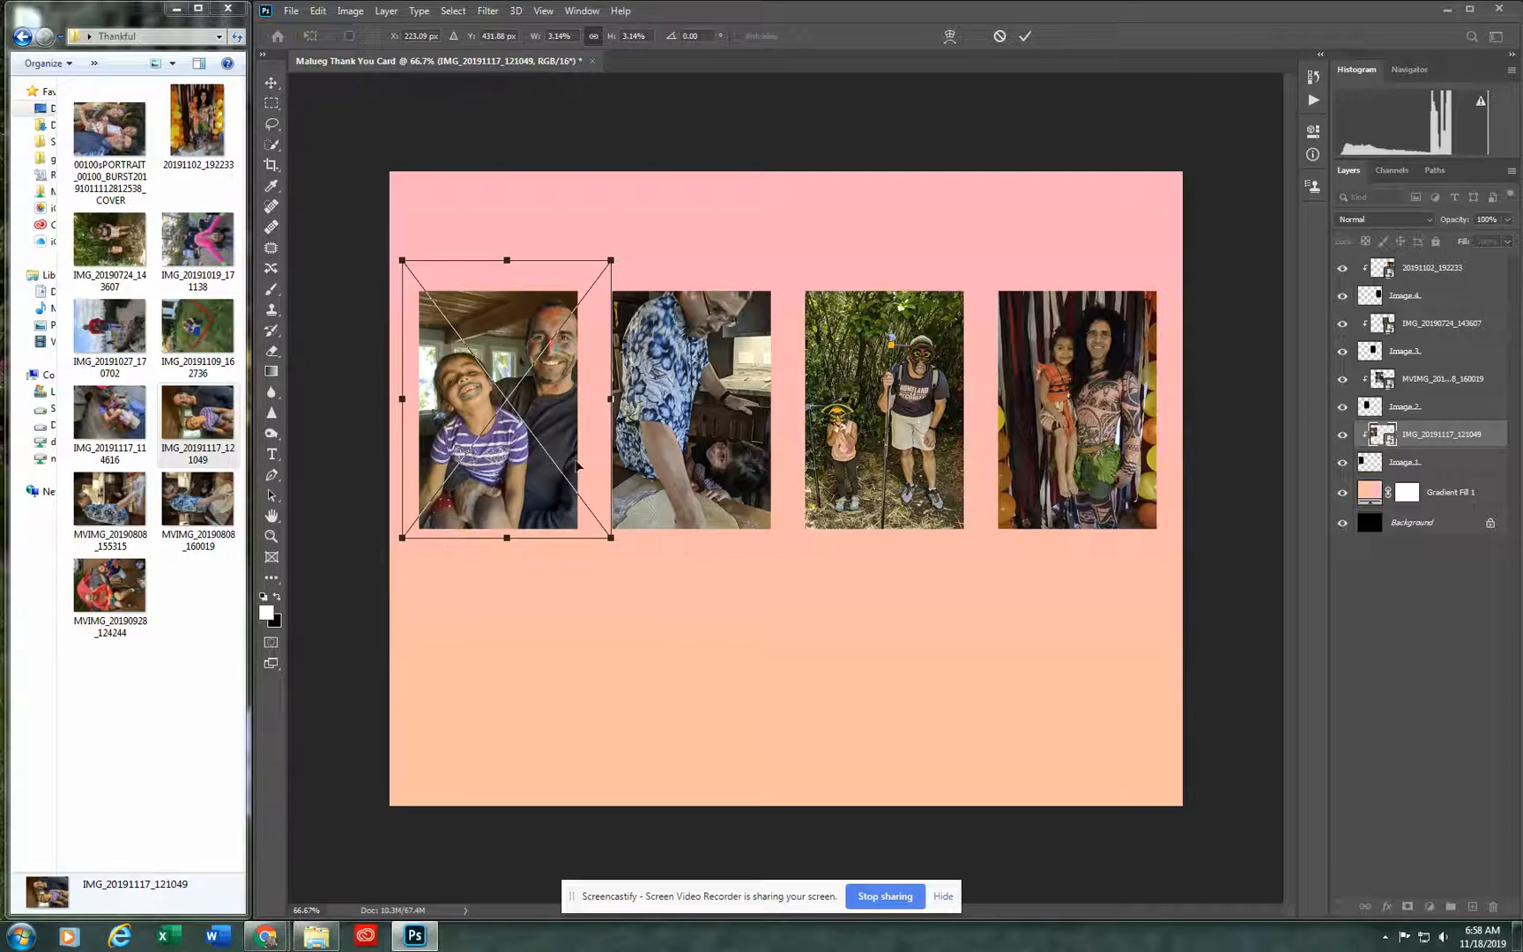
{"action": "left_click_drag", "start_coordinate": [525, 481], "coordinate": [513, 487]}
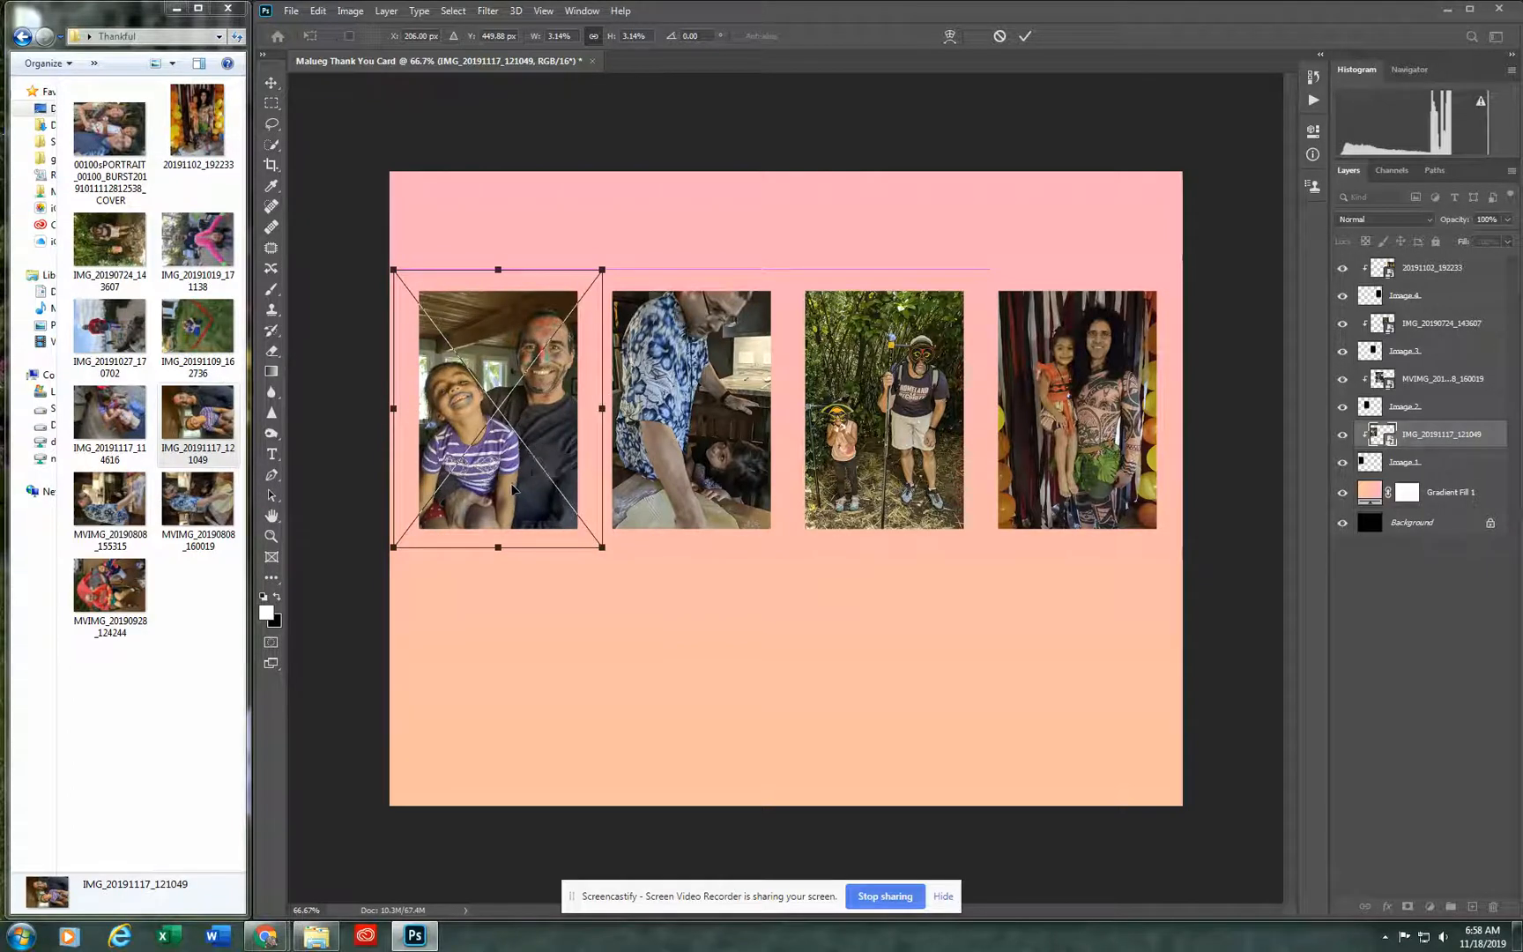
{"action": "key", "text": "Return"}
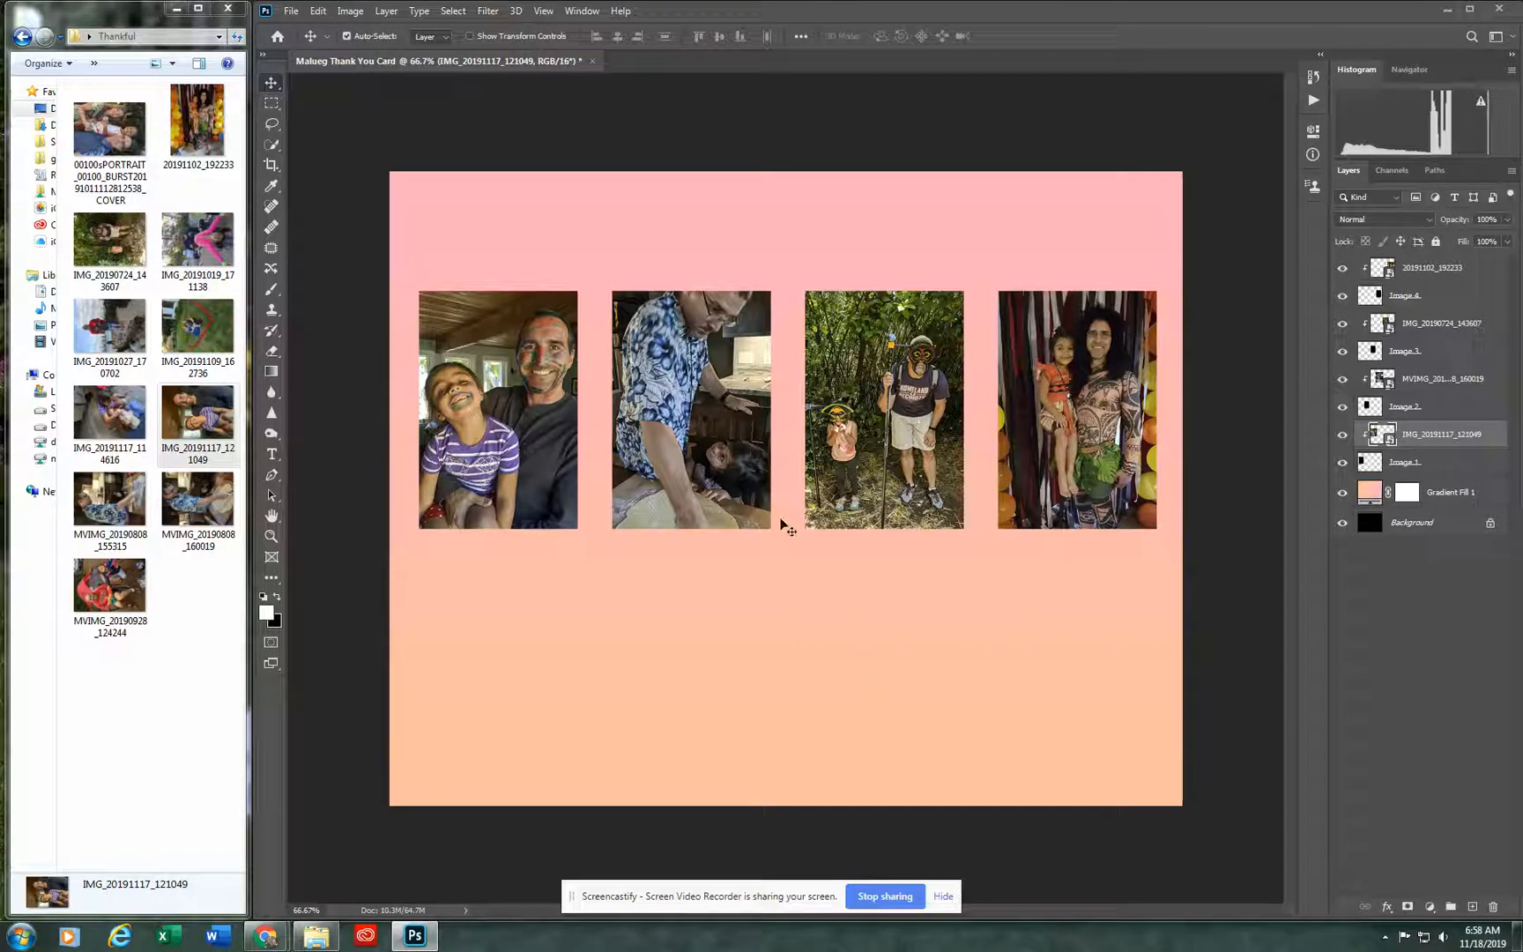
{"action": "left_click", "coordinate": [948, 750]}
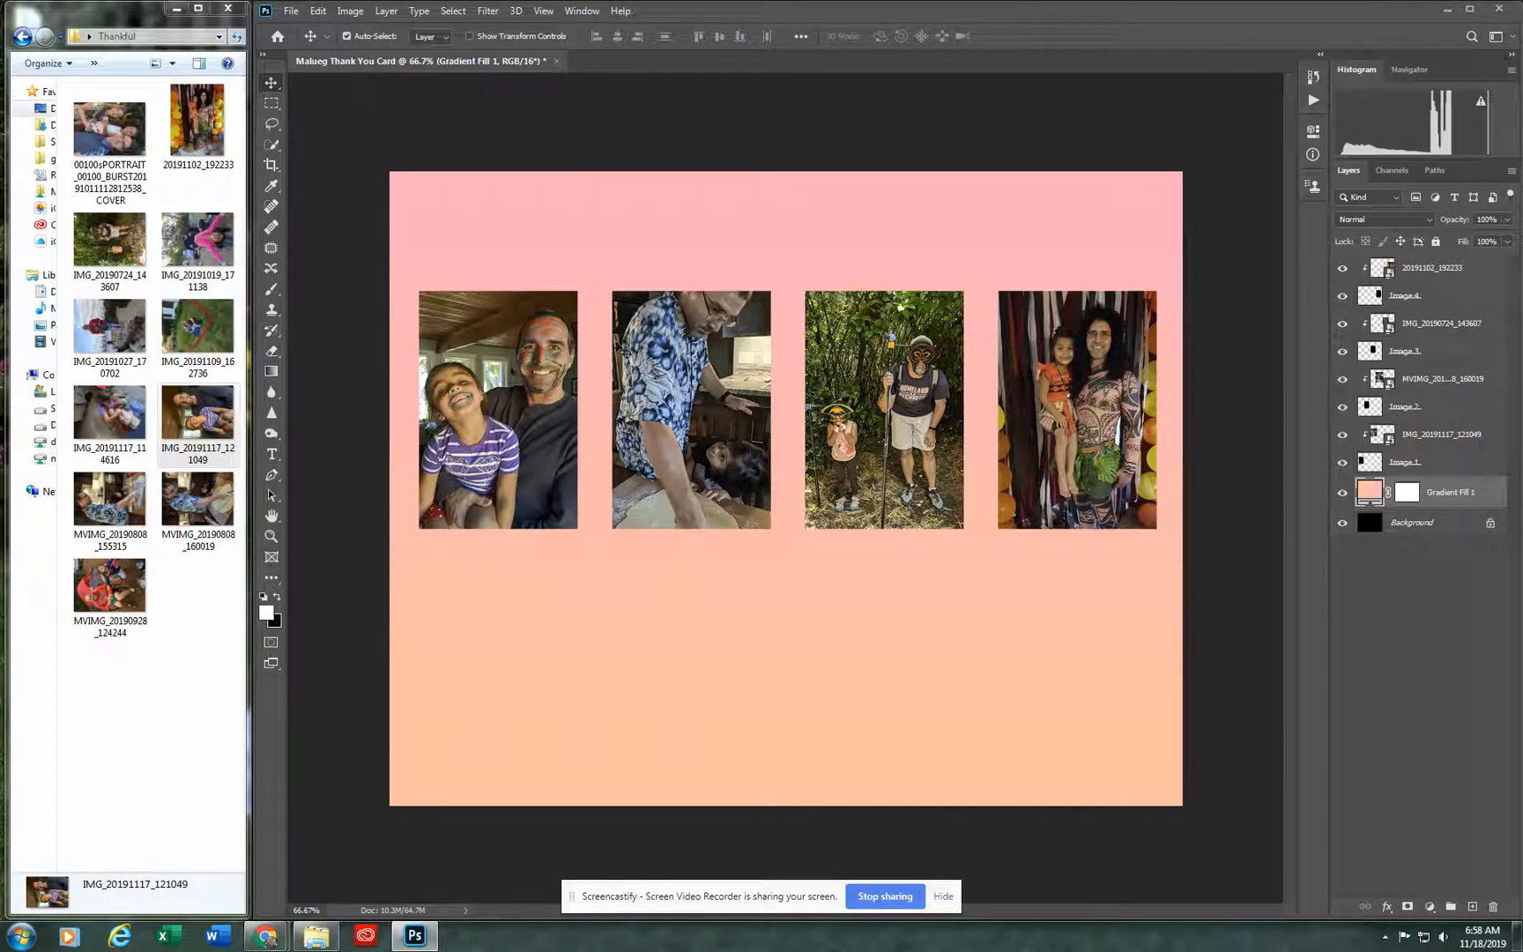
Step: Add a Stroke effect to the Image 1 layer with its position set to Inside and a size of 6 px
{"action": "left_click", "coordinate": [1428, 470]}
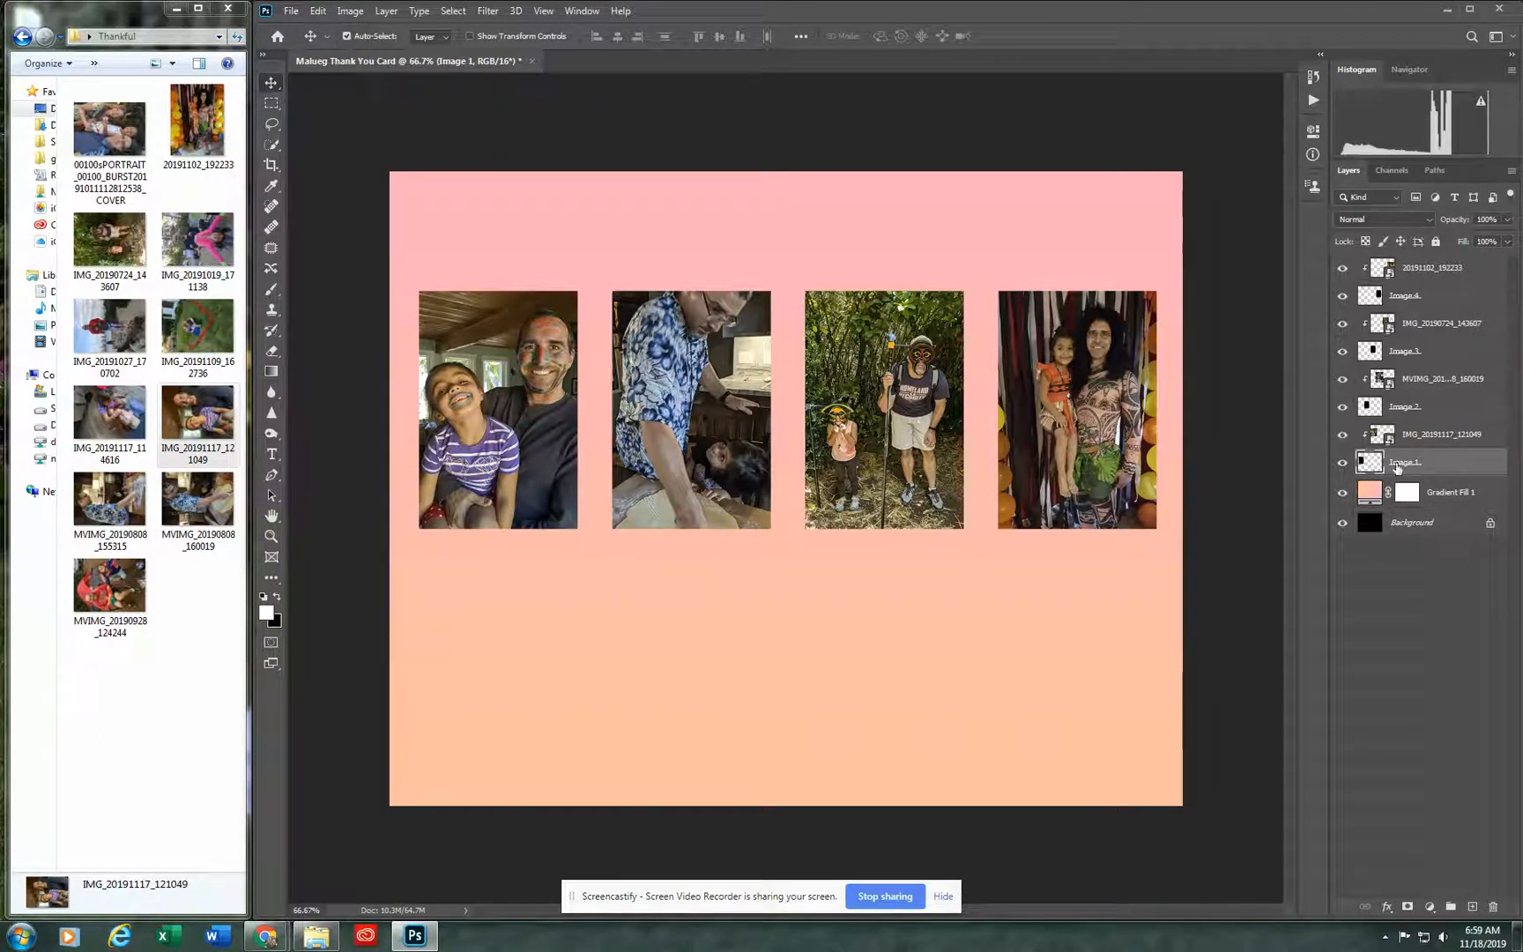
{"action": "left_click", "coordinate": [1387, 908]}
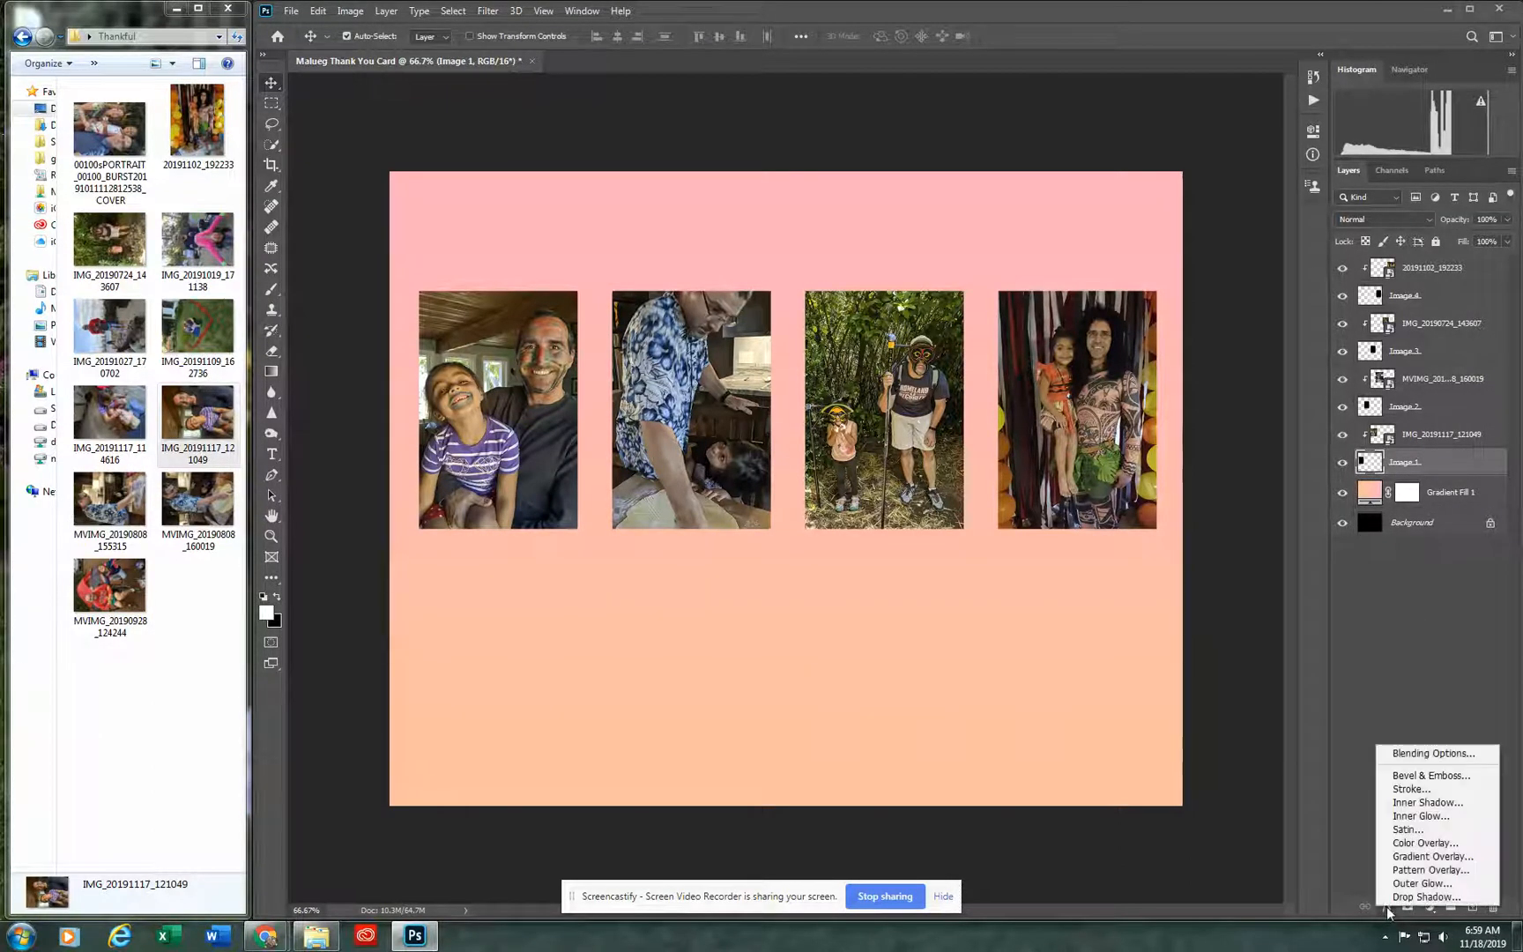
{"action": "left_click", "coordinate": [1429, 791]}
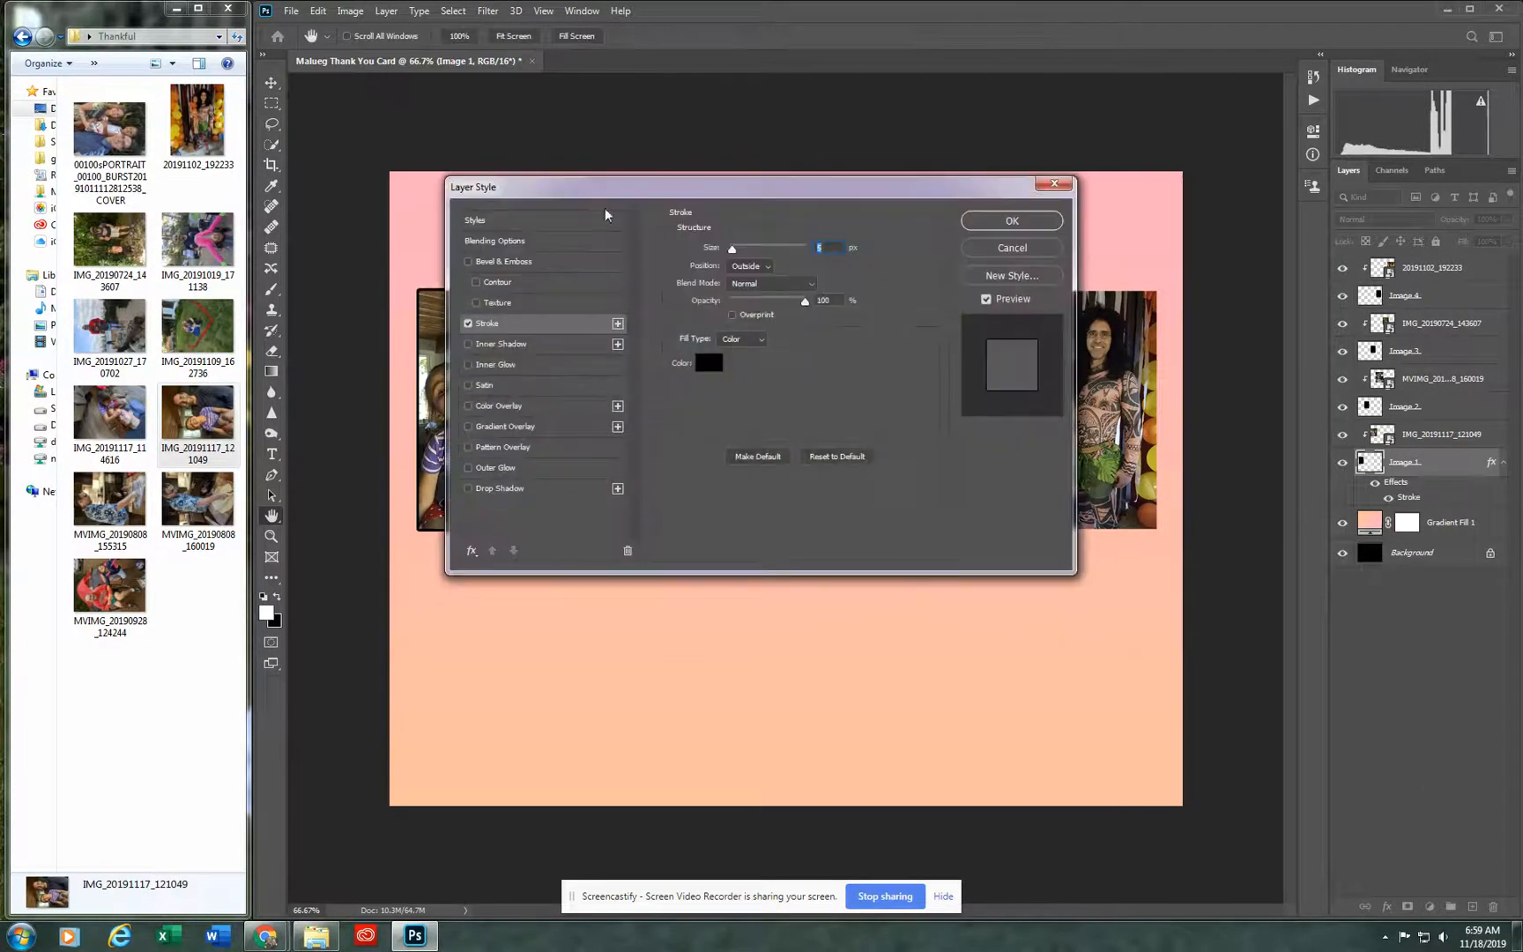
{"action": "left_click_drag", "start_coordinate": [714, 187], "coordinate": [877, 237]}
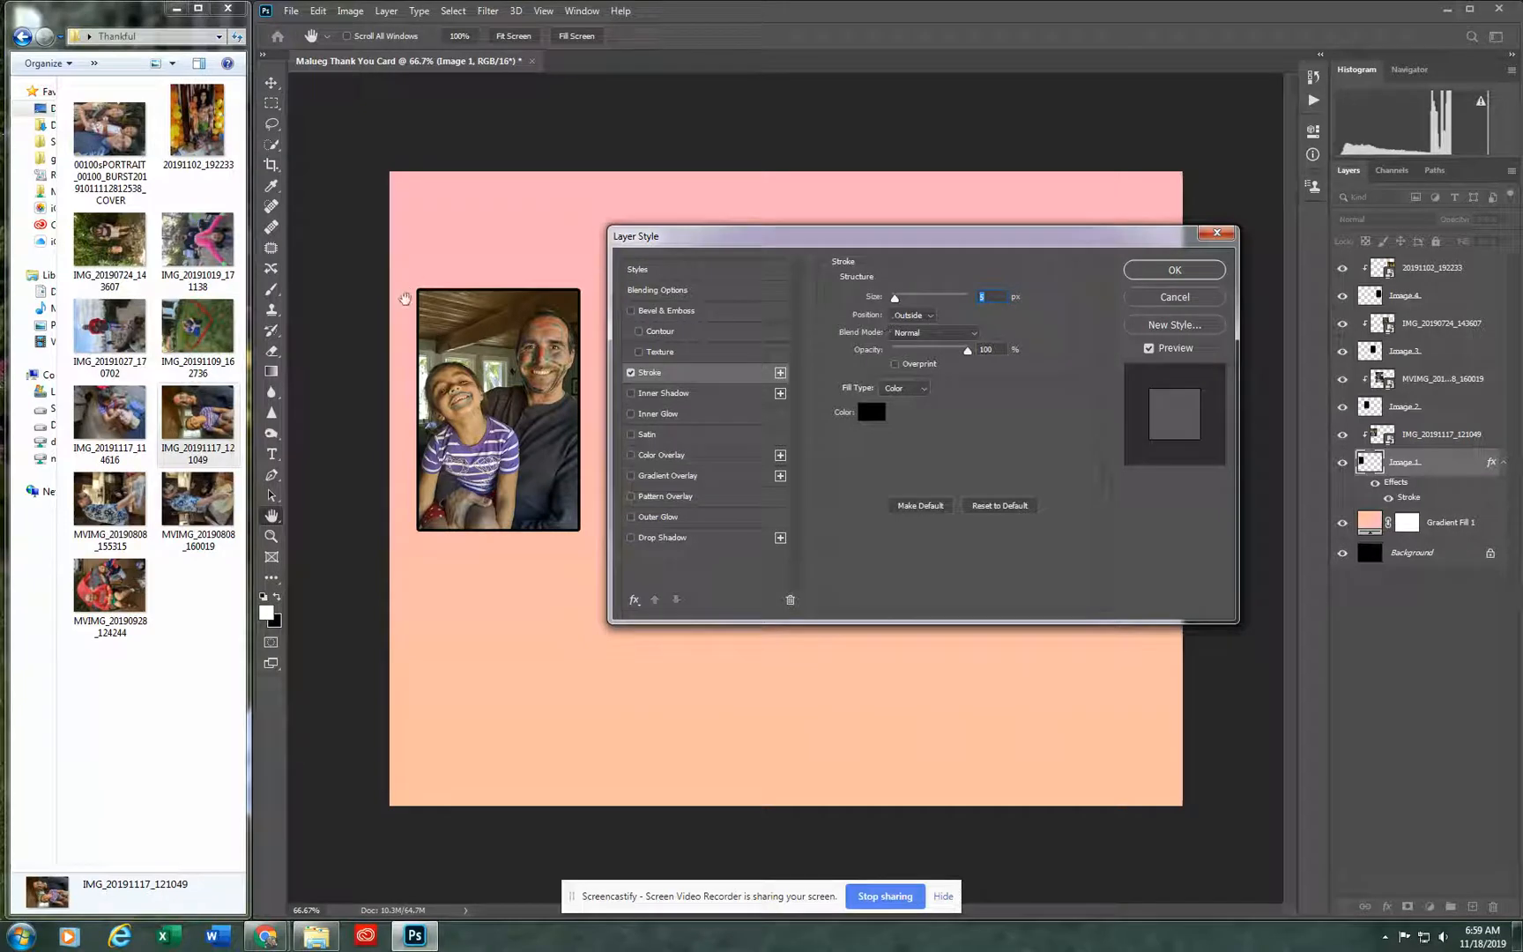
{"action": "left_click", "coordinate": [925, 314]}
{"action": "left_click", "coordinate": [927, 337]}
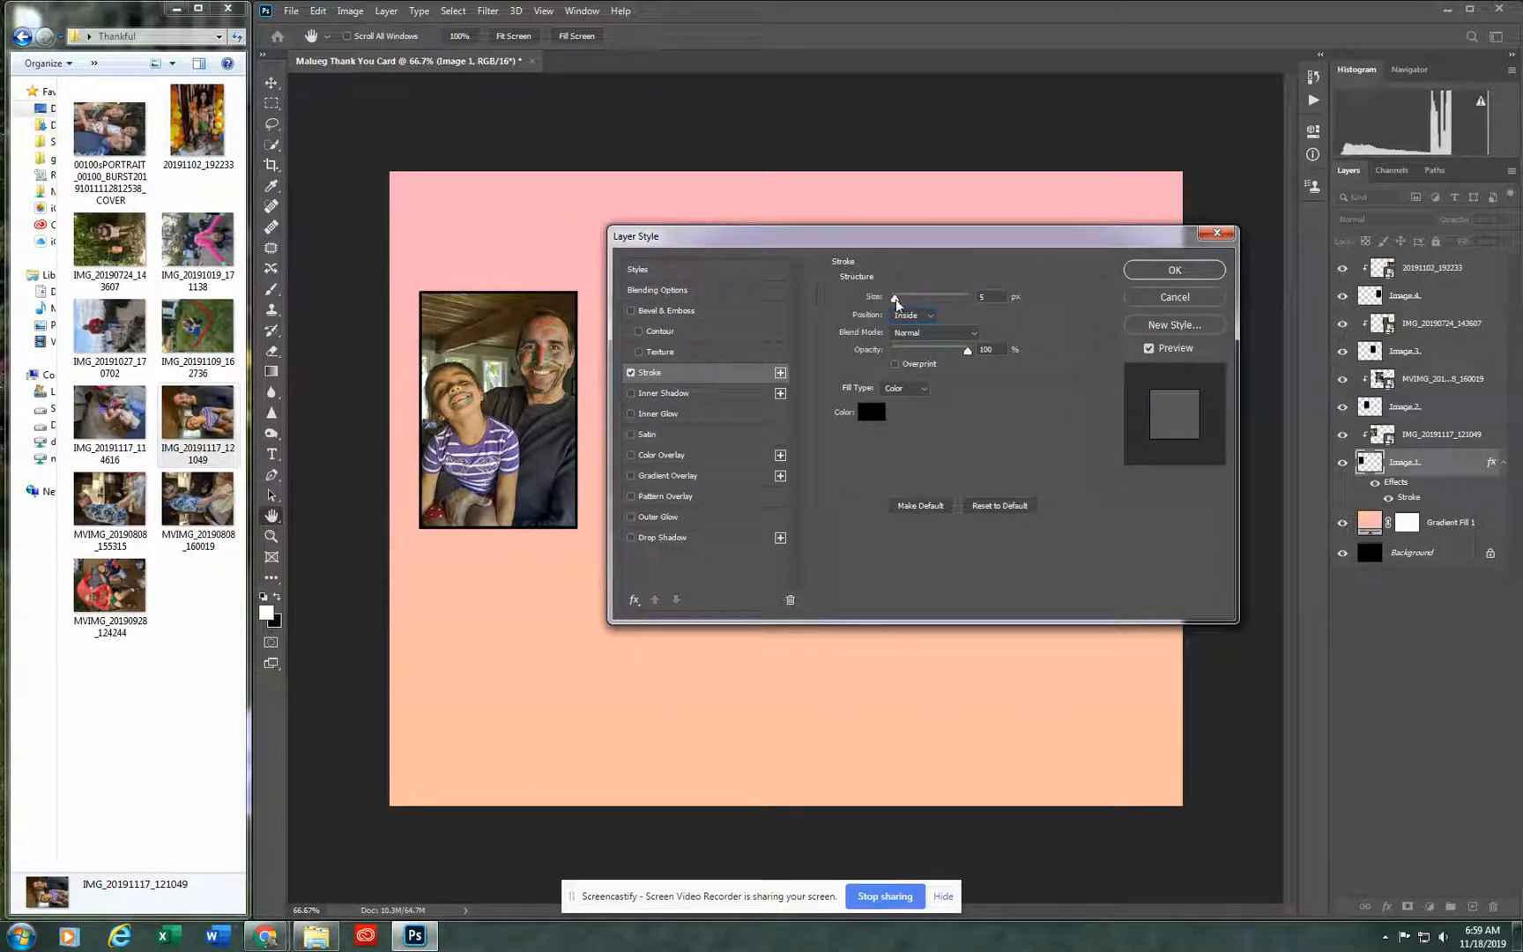
{"action": "left_click_drag", "start_coordinate": [895, 299], "coordinate": [898, 302]}
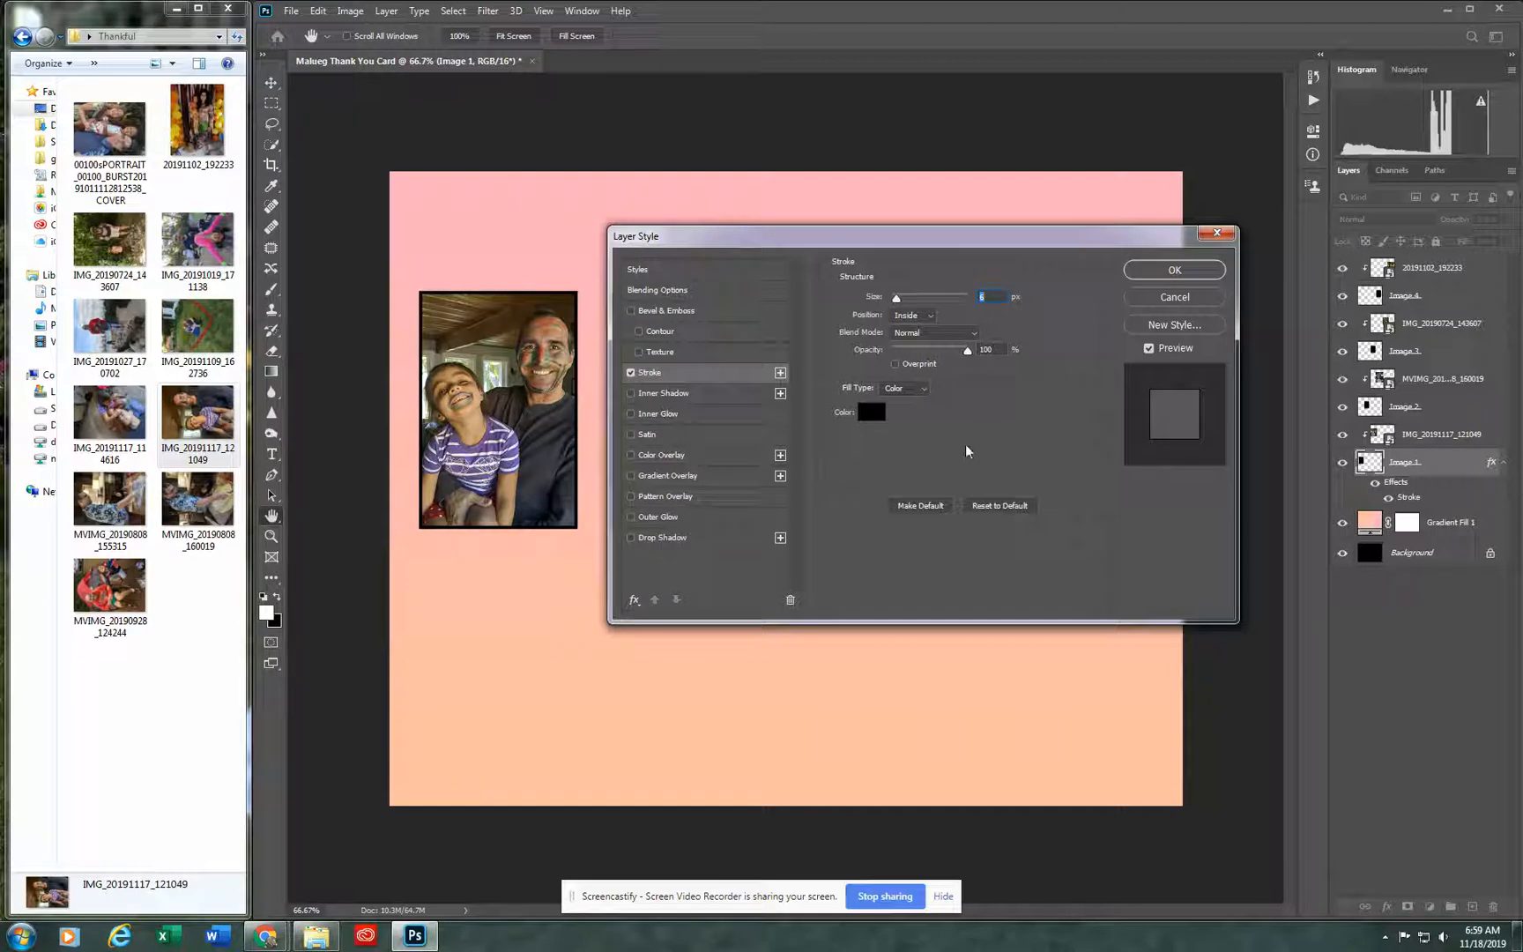
Step: Sample the pink card background for the stroke colour, deepen it to f9899a and apply the layer style
{"action": "left_click", "coordinate": [872, 413]}
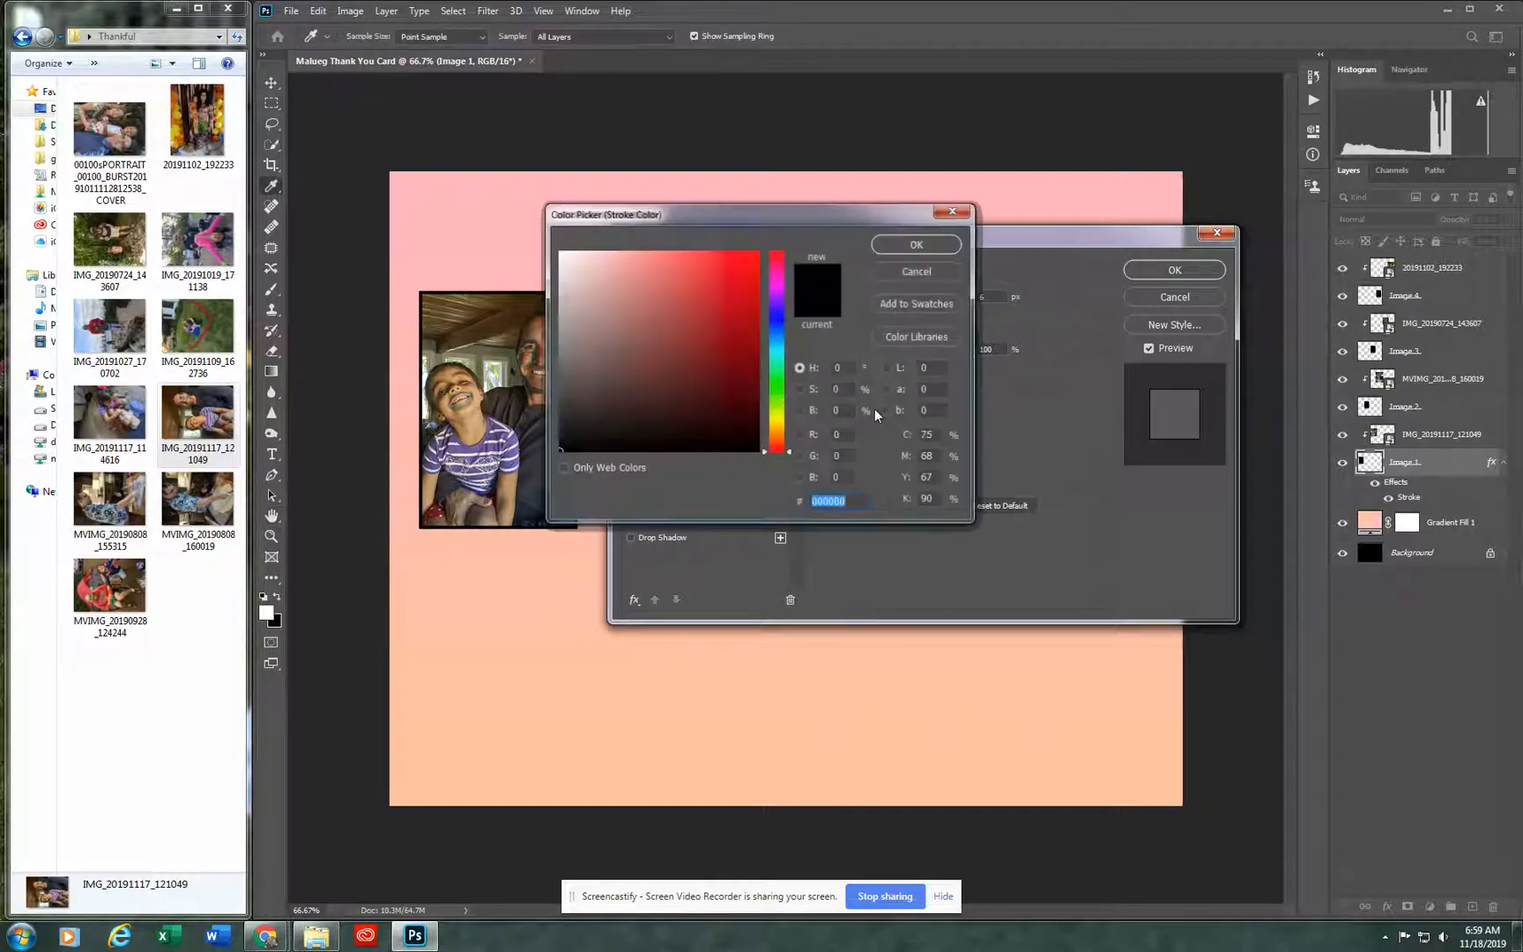
{"action": "left_click", "coordinate": [441, 175]}
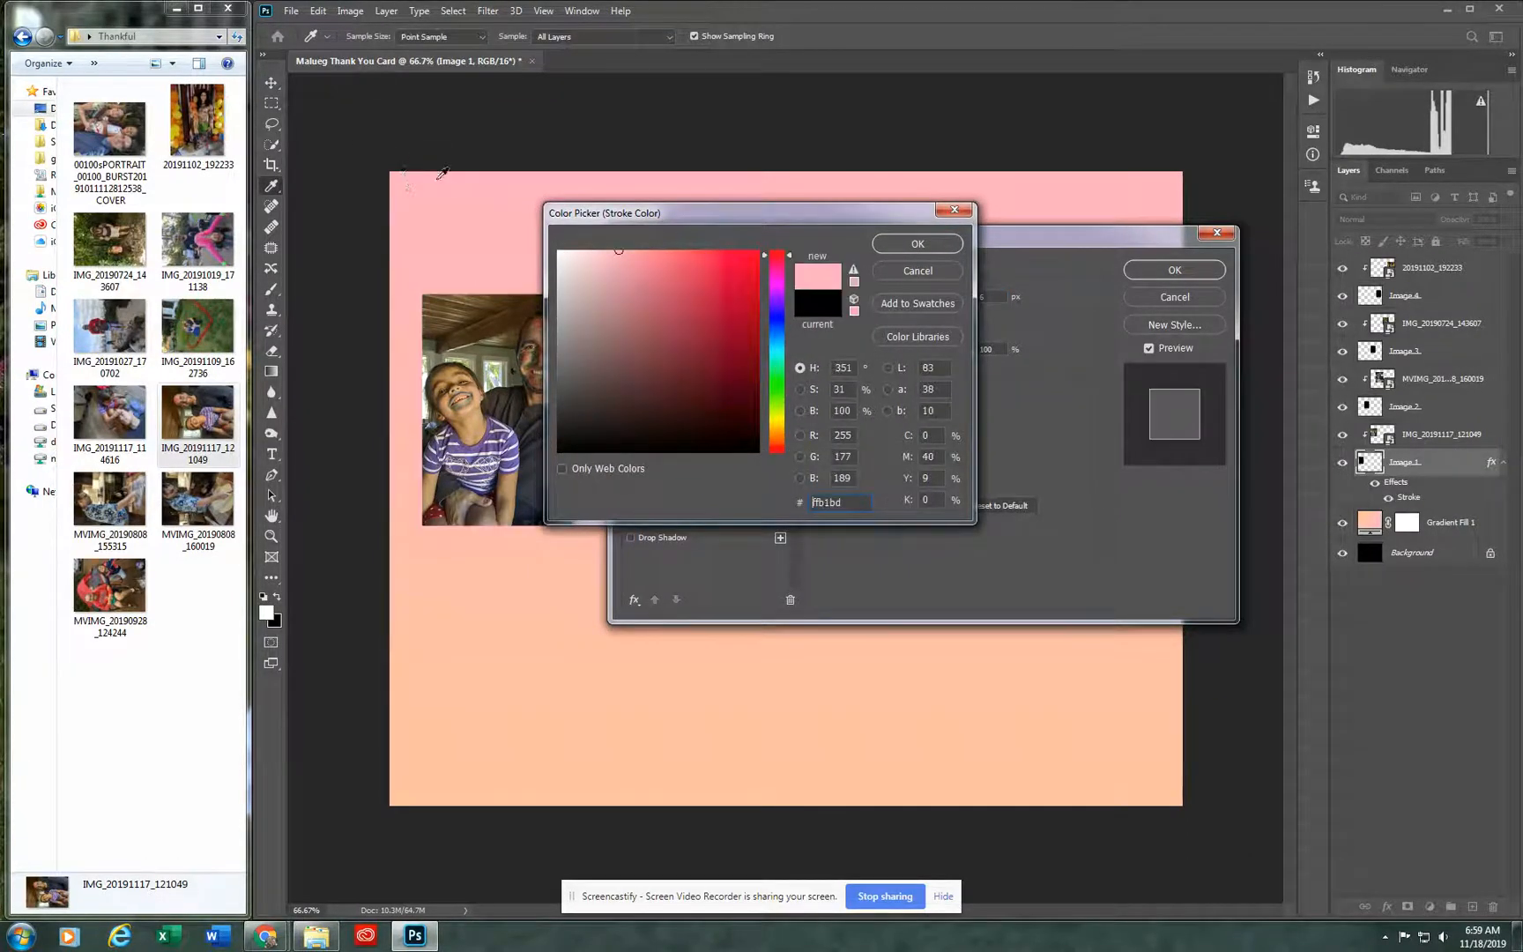
{"action": "left_click", "coordinate": [619, 255]}
{"action": "left_click_drag", "start_coordinate": [618, 252], "coordinate": [649, 254]}
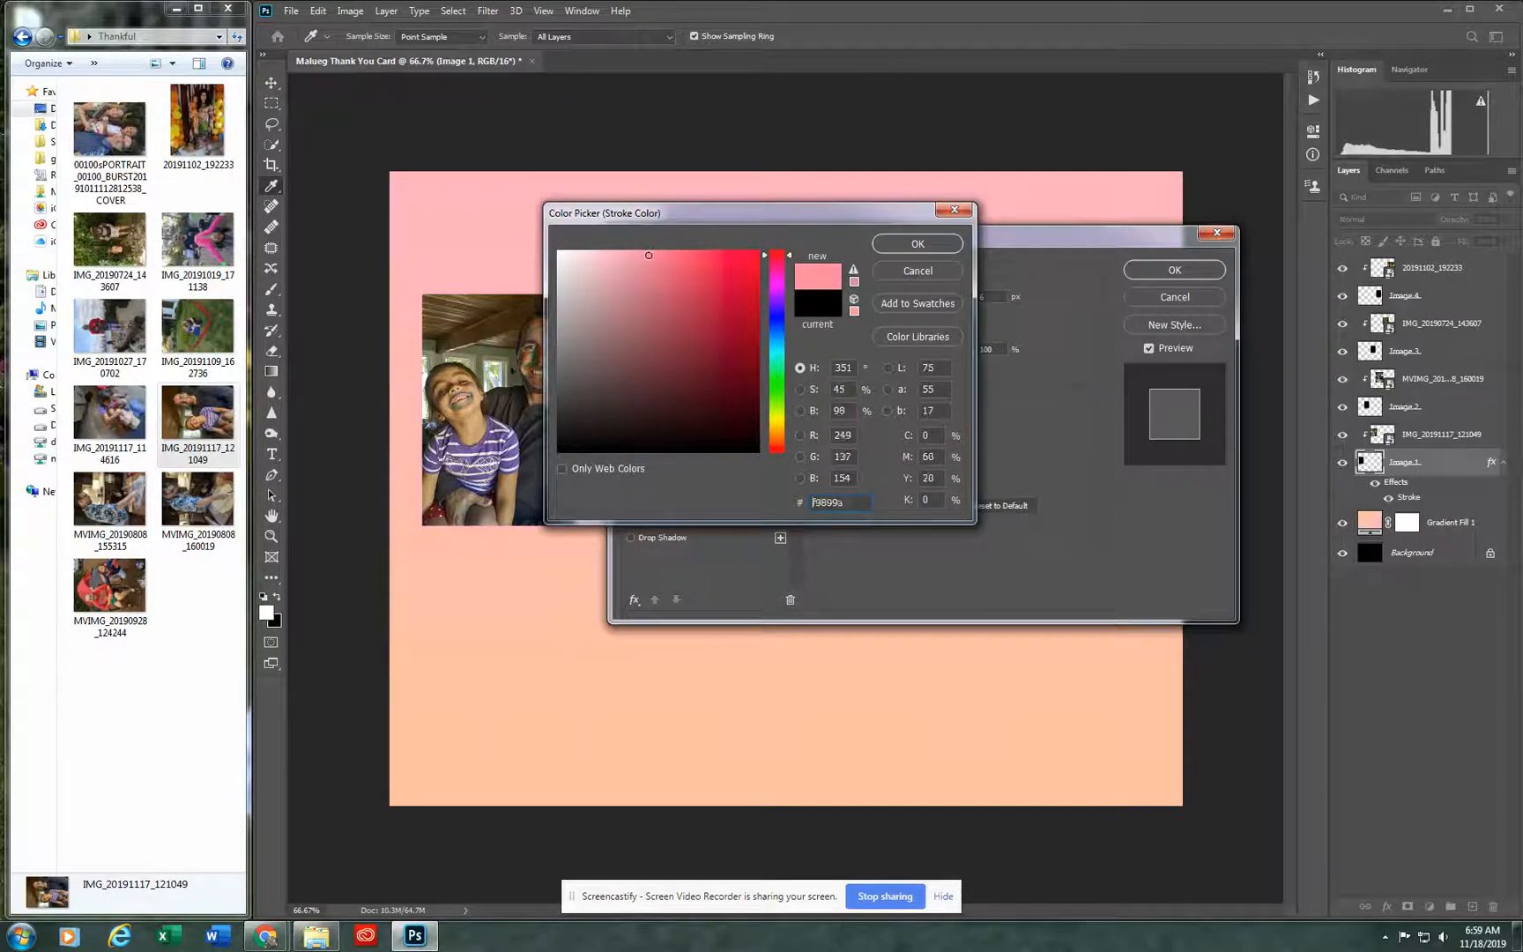
{"action": "left_click", "coordinate": [912, 250]}
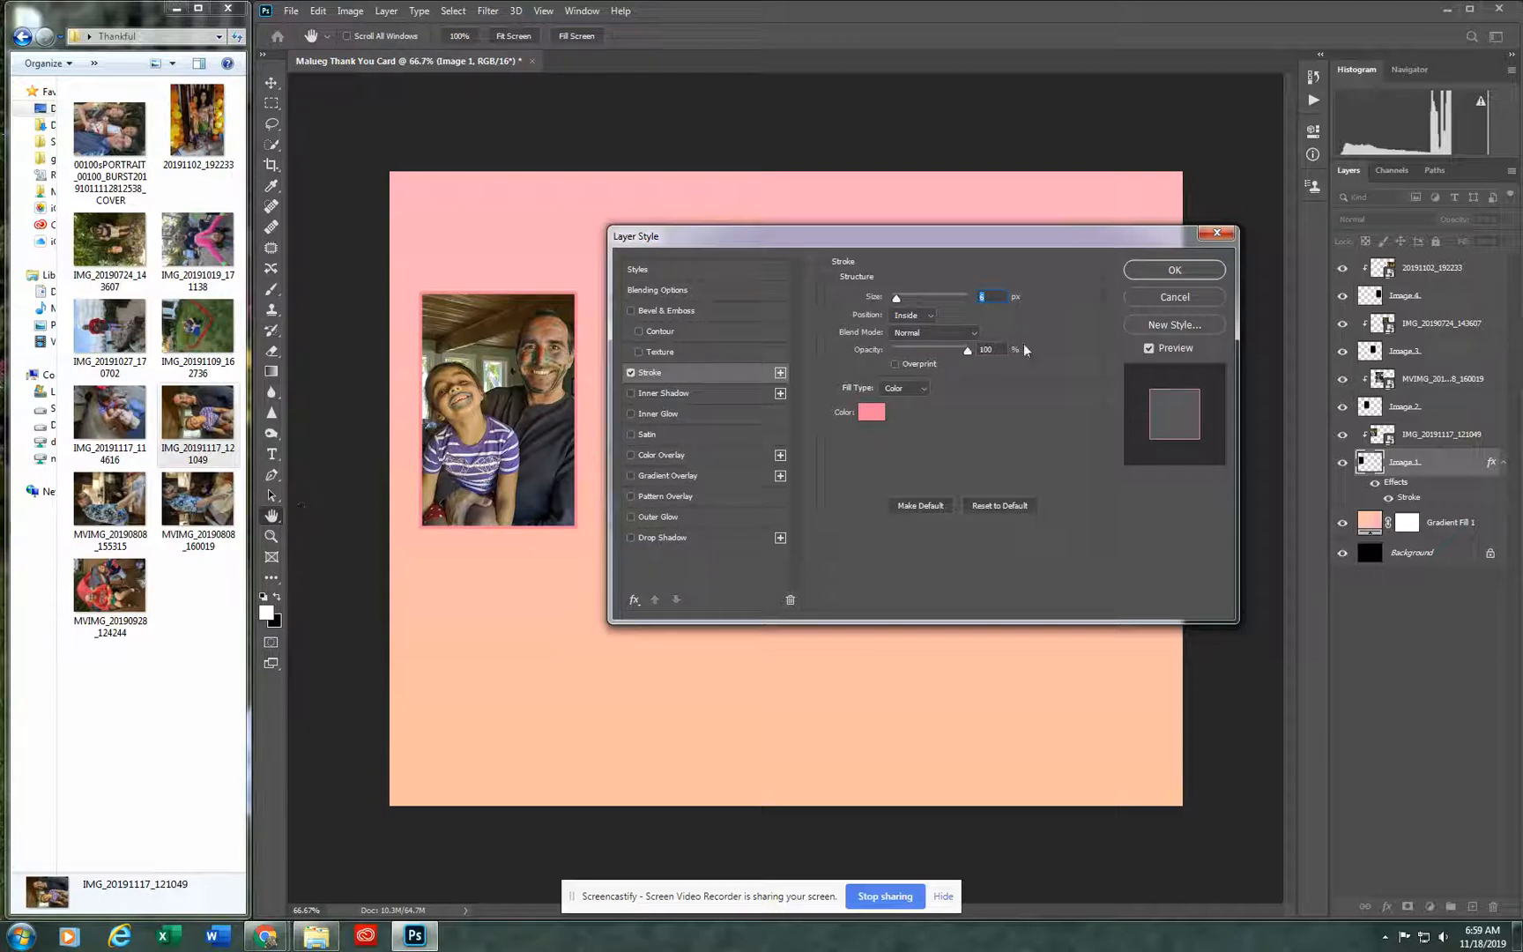
{"action": "left_click", "coordinate": [1203, 274]}
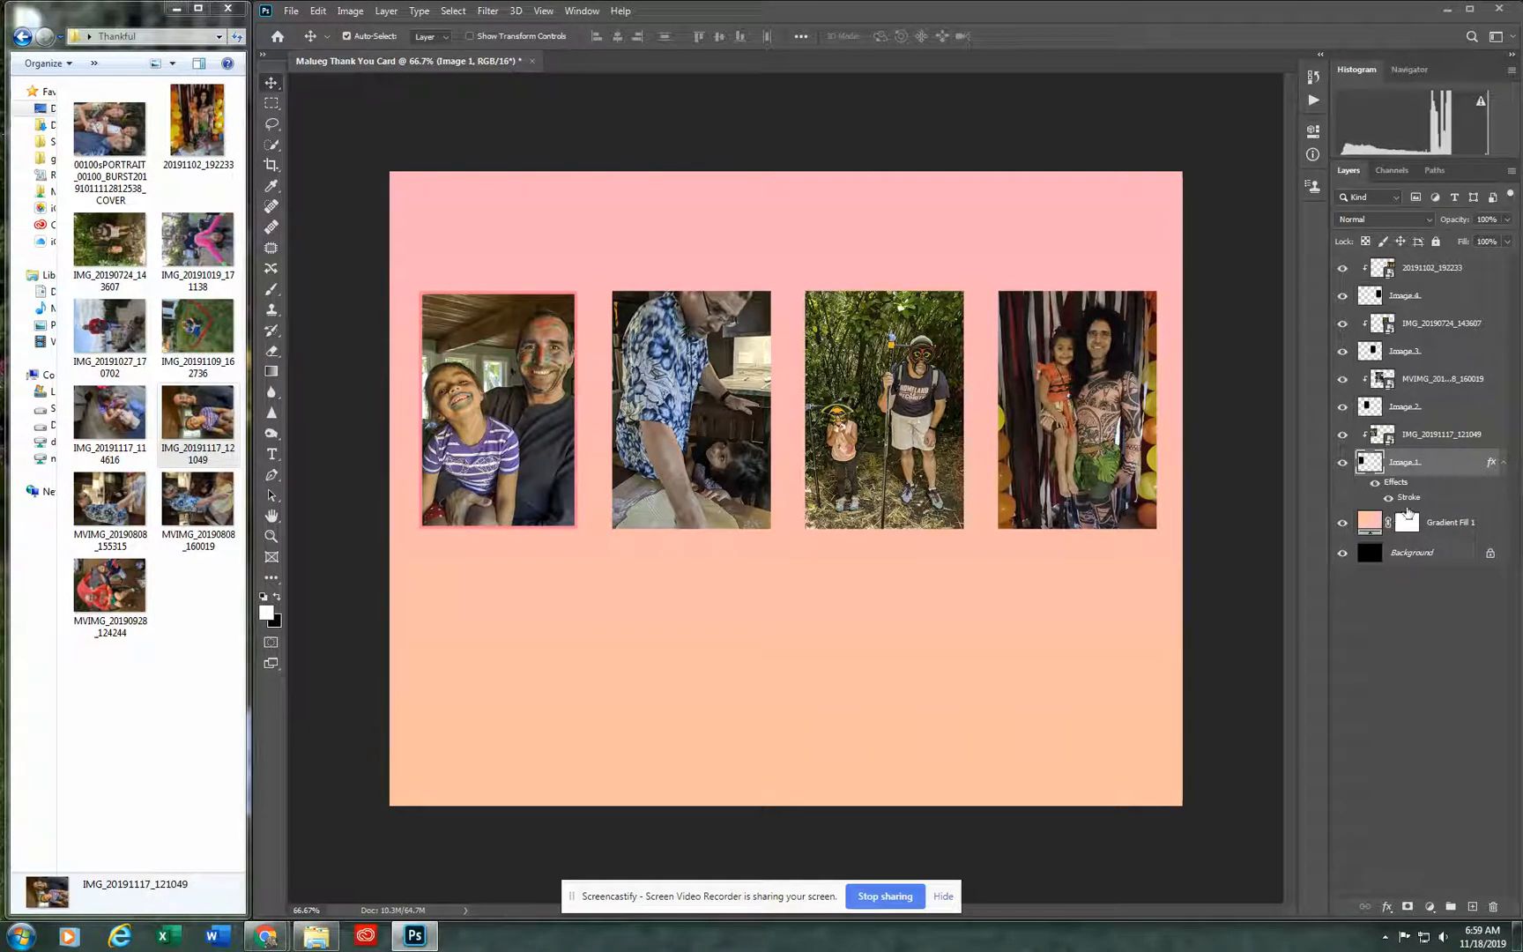
Step: Copy the layer style of Image 1 and paste it onto the Image 2 layer
{"action": "right_click", "coordinate": [1495, 468]}
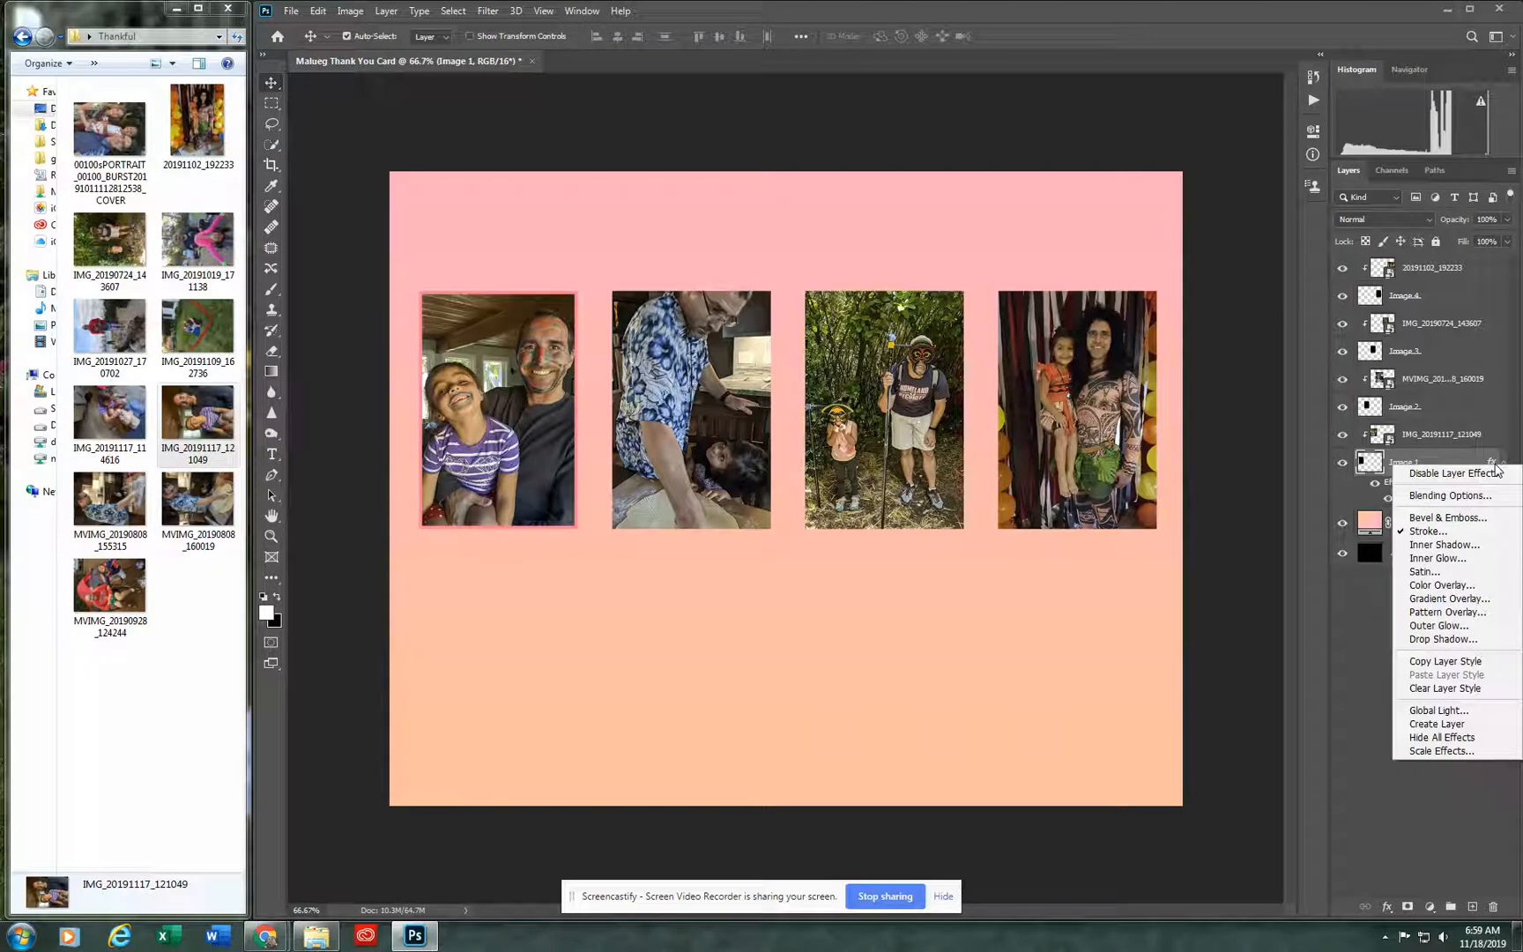
{"action": "left_click", "coordinate": [1438, 663]}
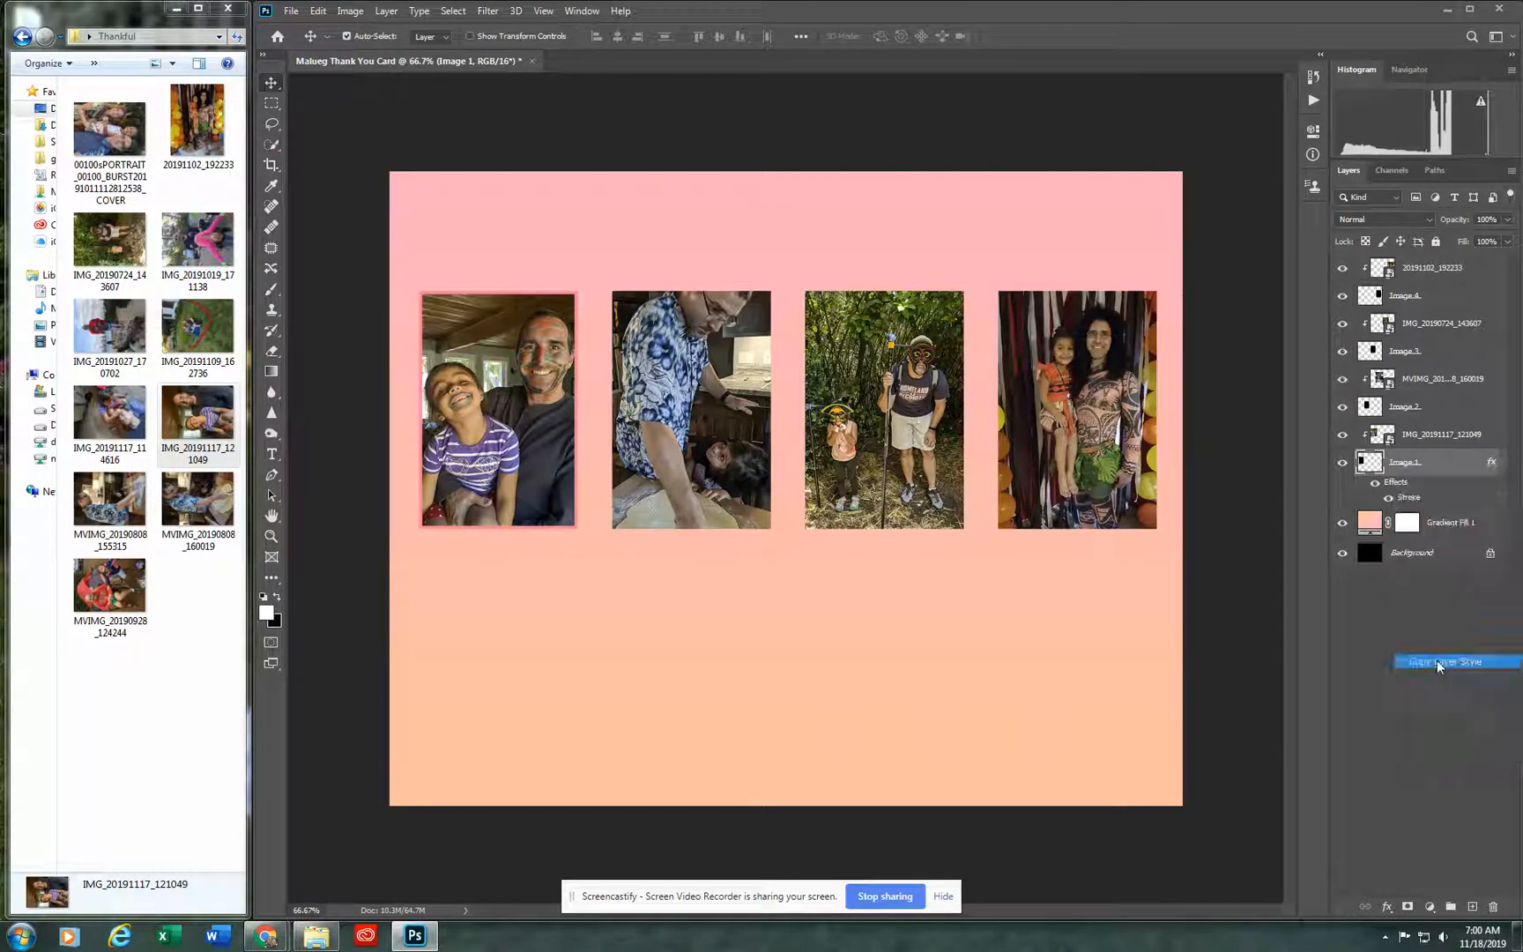
{"action": "left_click", "coordinate": [1438, 413]}
{"action": "right_click", "coordinate": [1439, 411]}
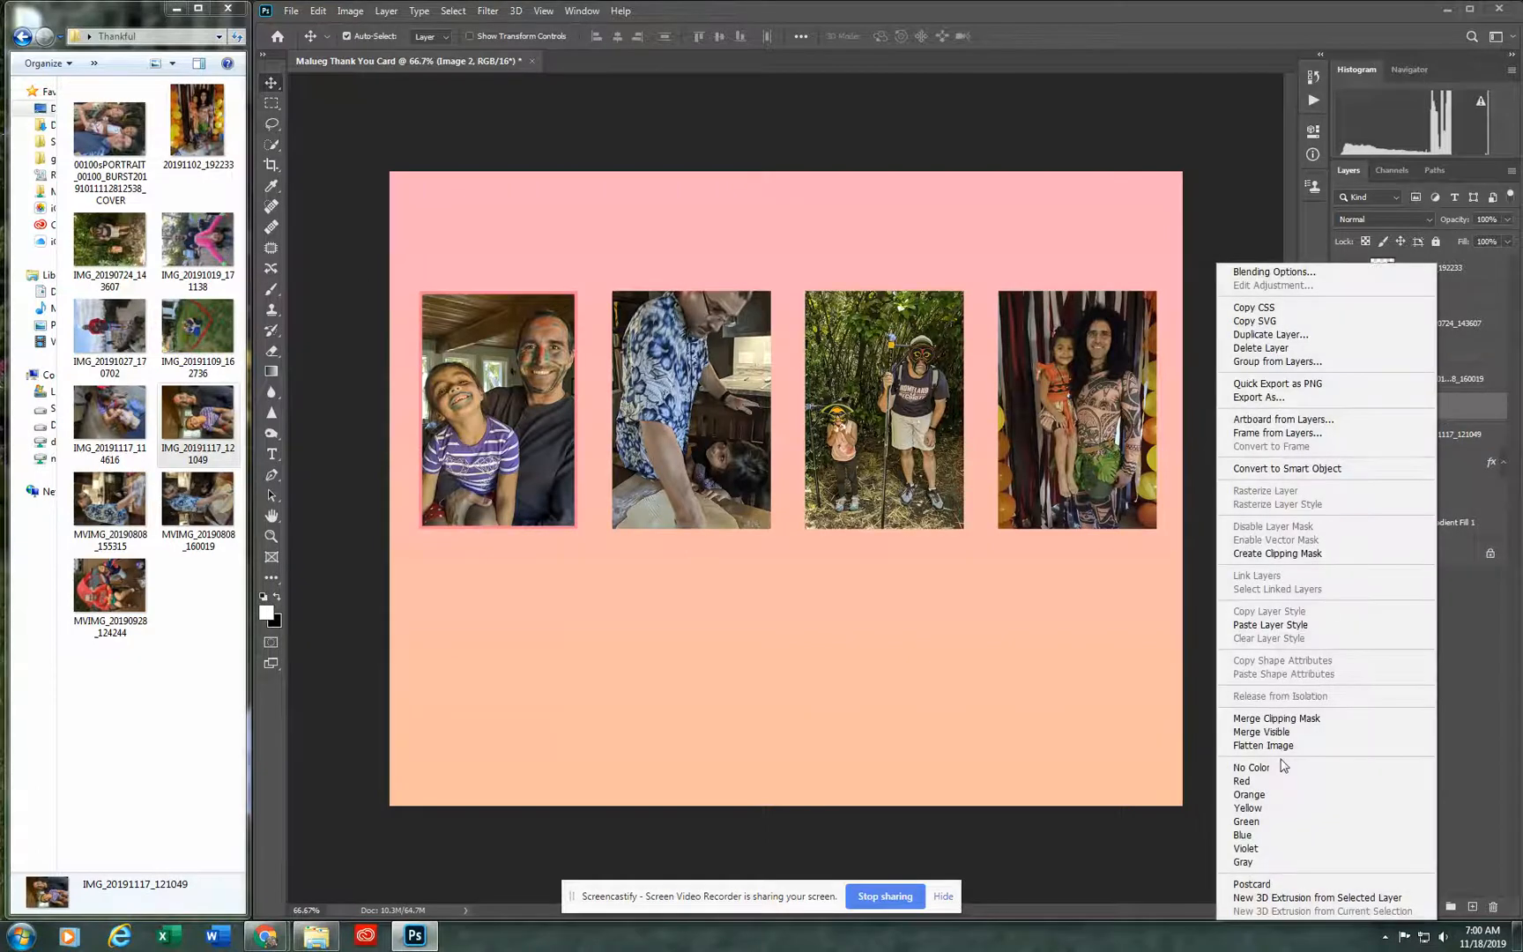
{"action": "left_click", "coordinate": [1290, 625]}
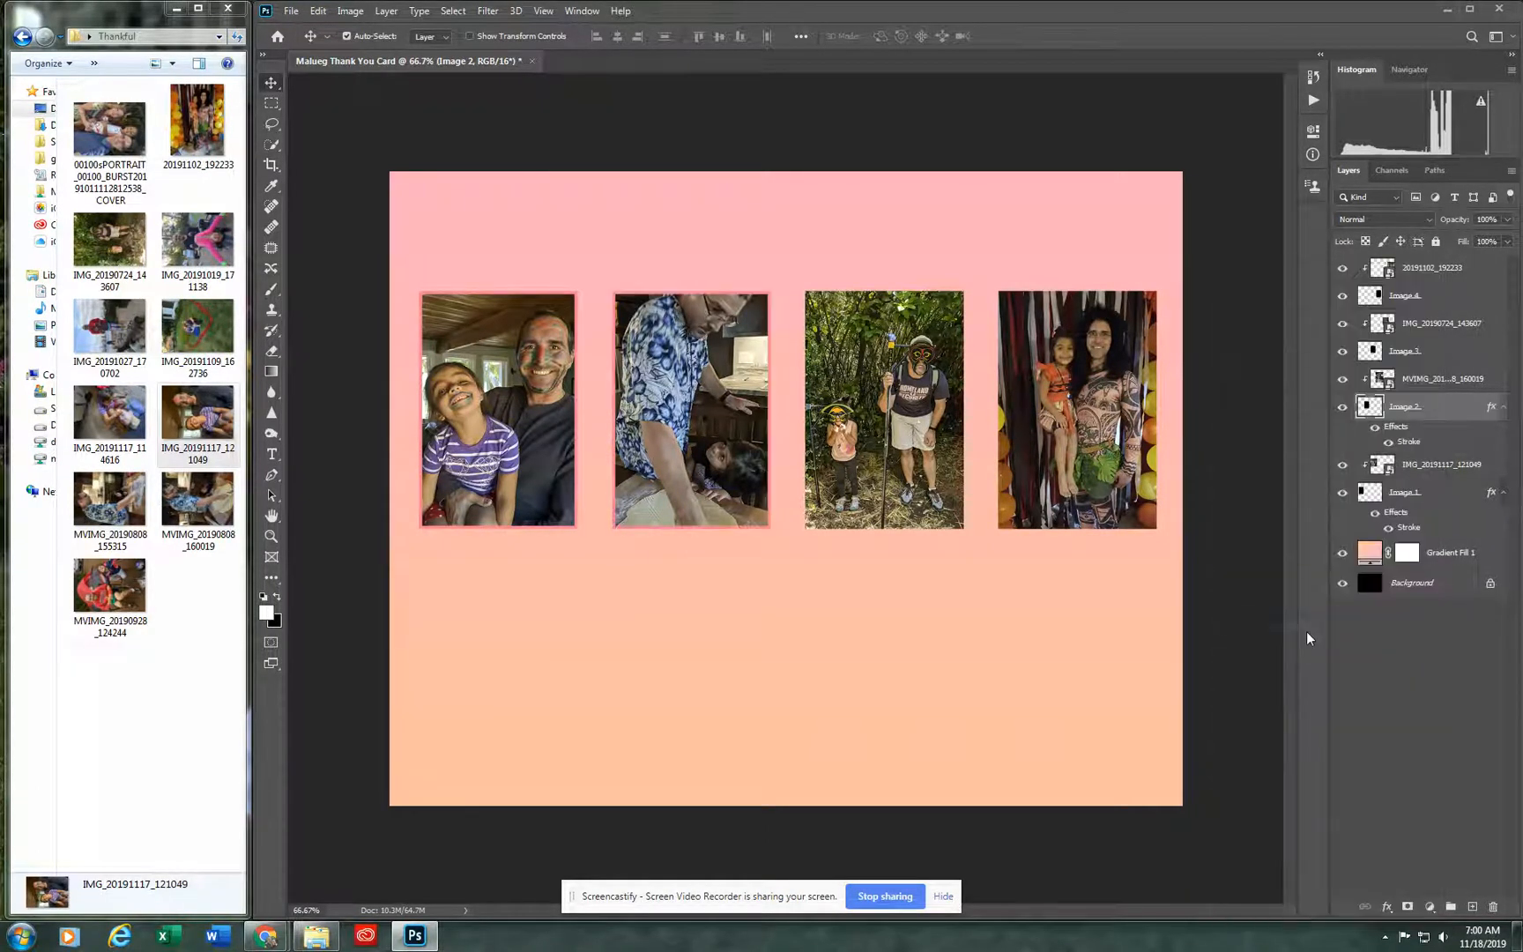
Step: Paste the copied stroke layer style onto the Image 3 and Image 4 layers
{"action": "left_click", "coordinate": [1468, 355]}
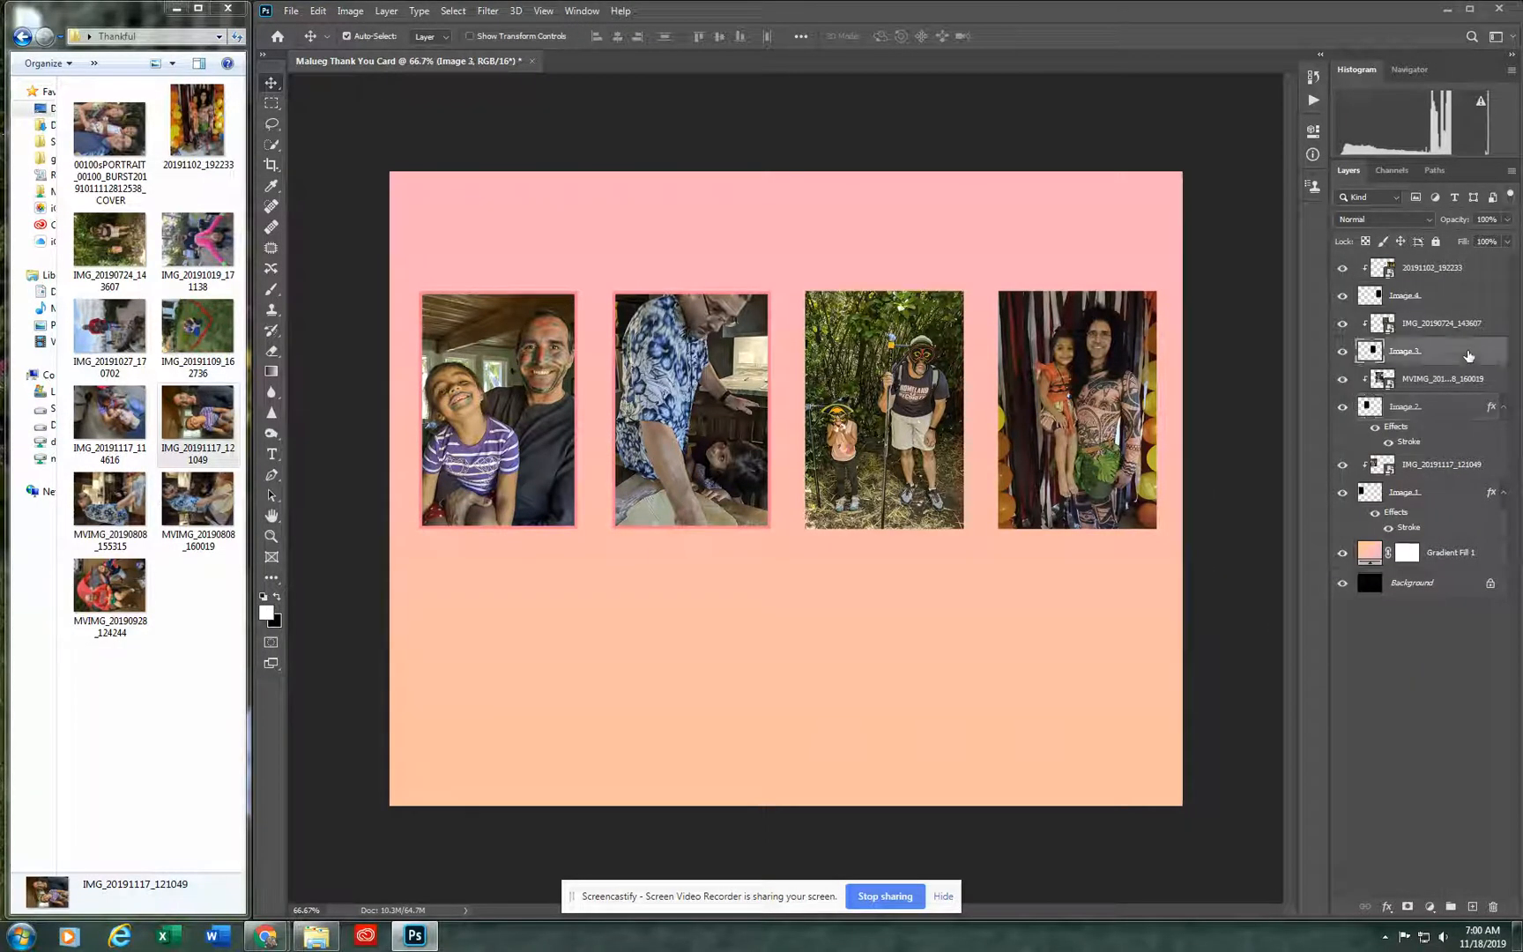
{"action": "right_click", "coordinate": [1467, 351]}
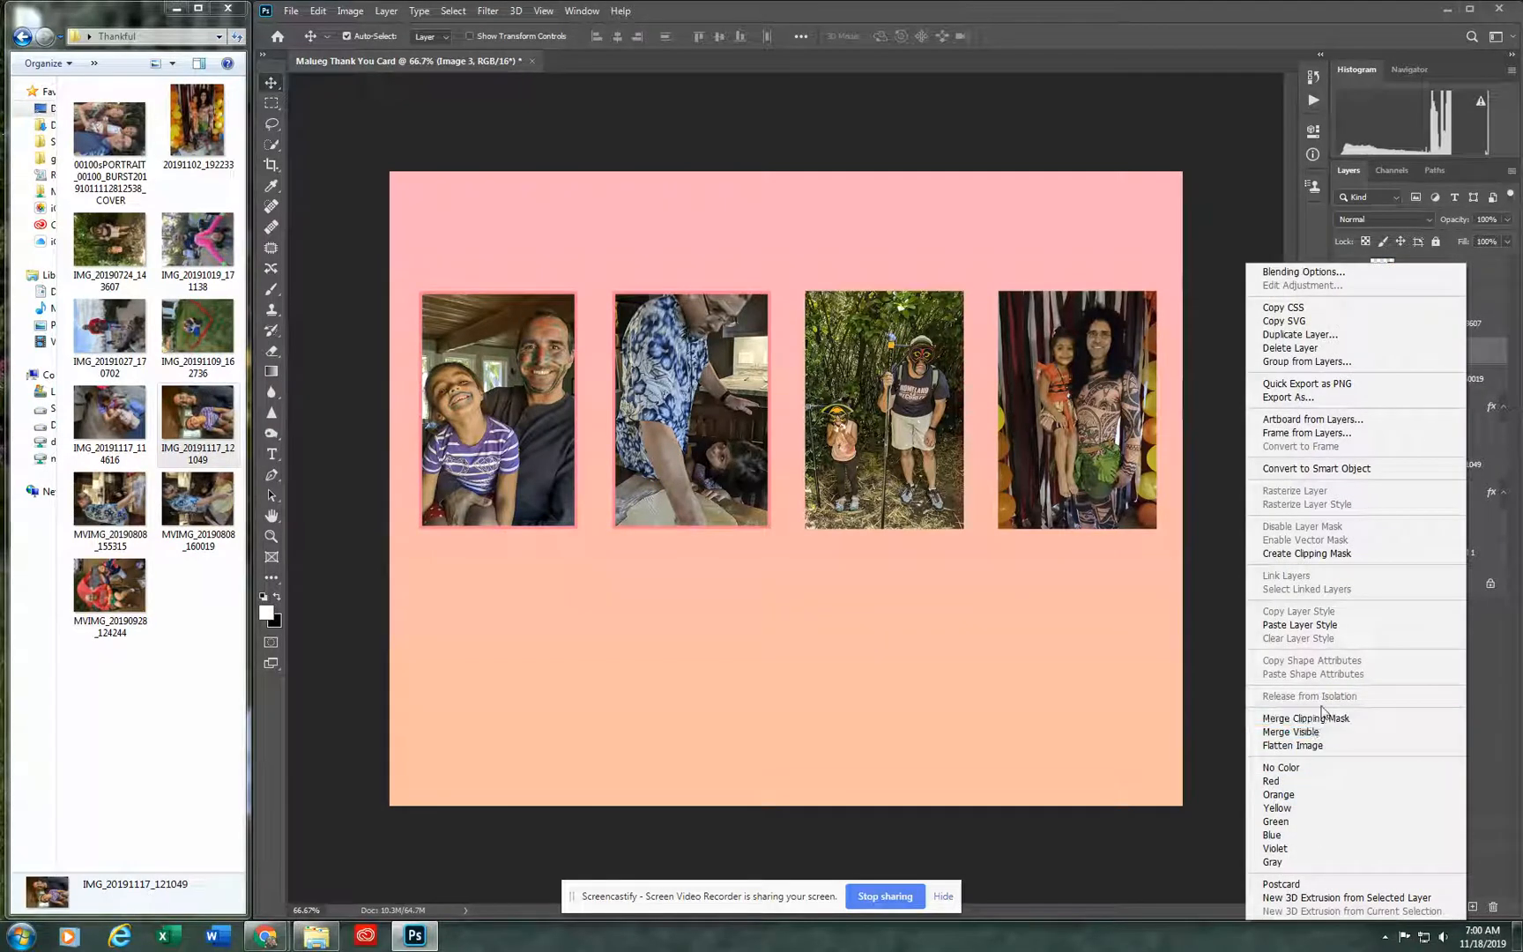
{"action": "left_click", "coordinate": [1339, 626]}
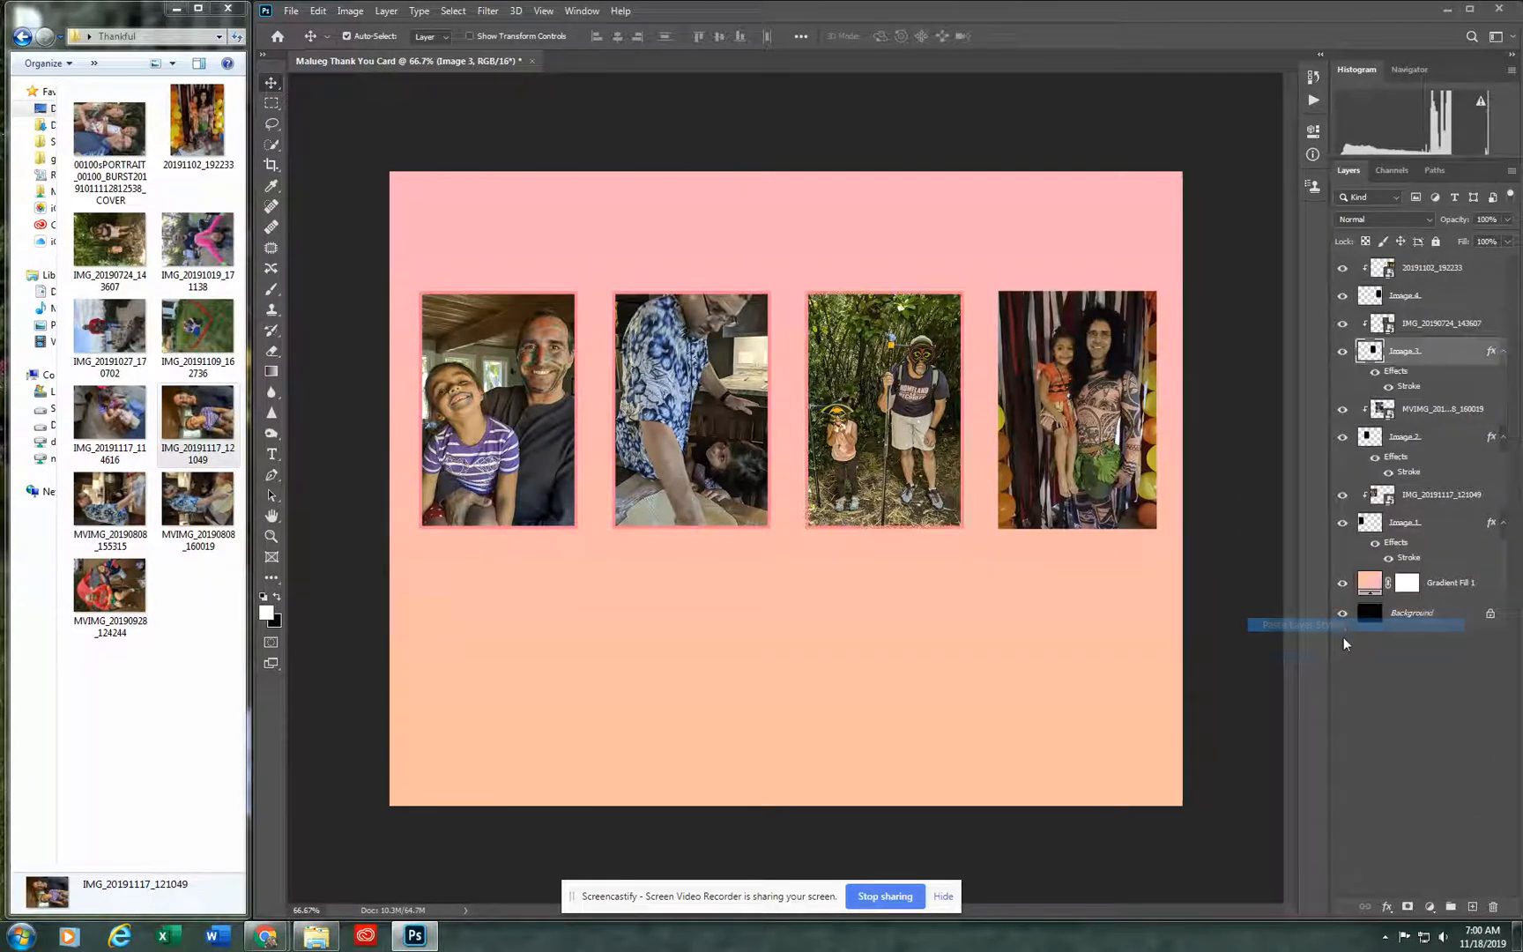
{"action": "left_click", "coordinate": [1482, 295]}
{"action": "right_click", "coordinate": [1482, 295]}
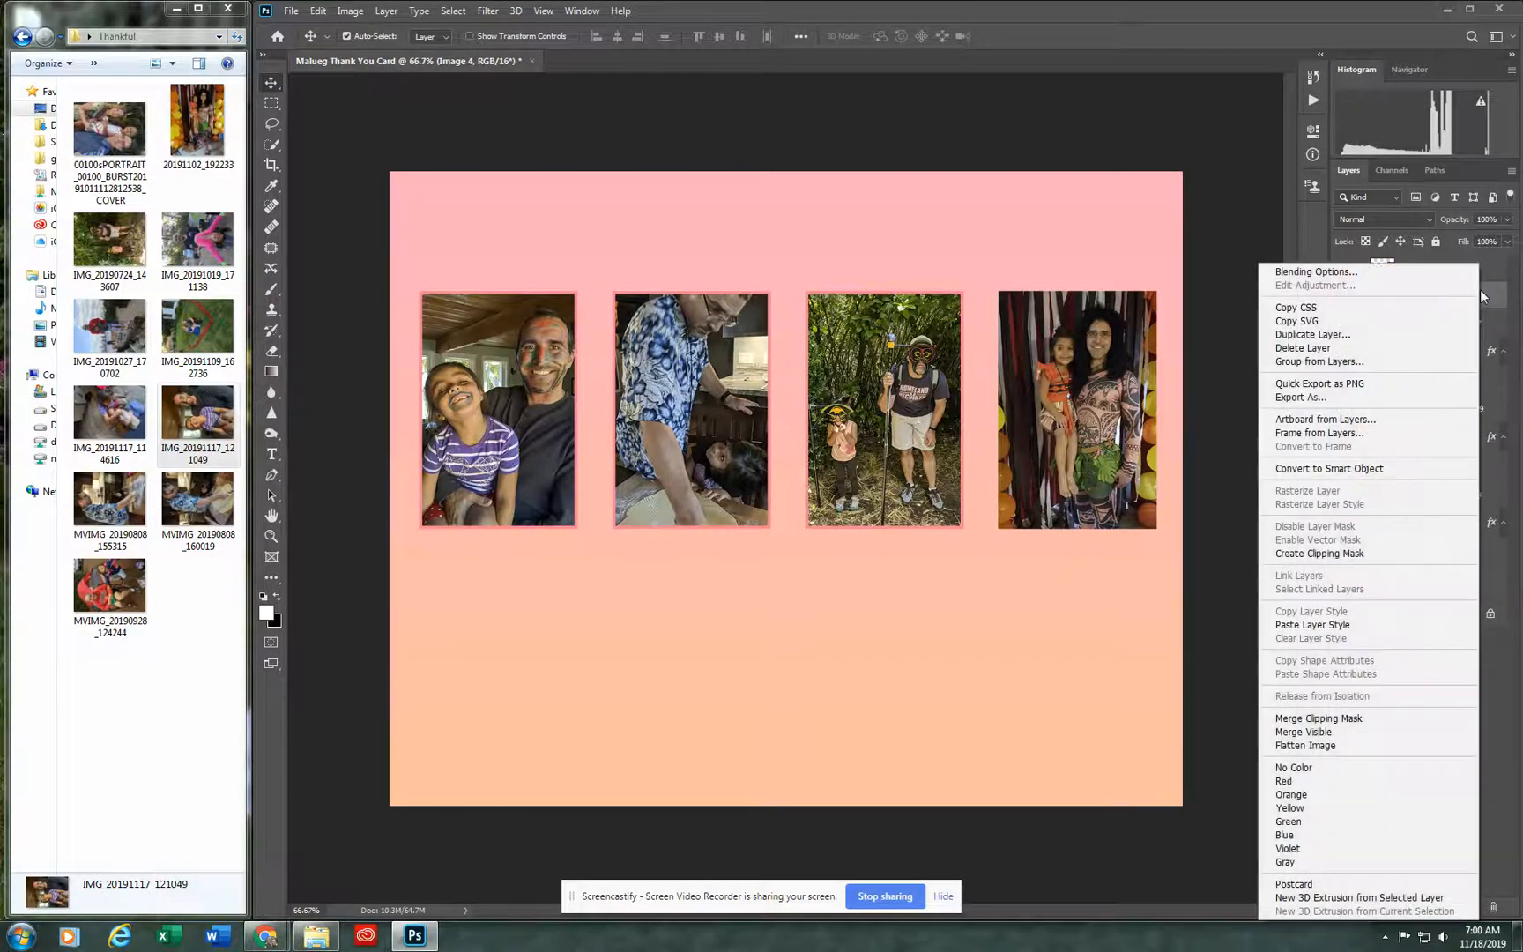
{"action": "left_click", "coordinate": [1356, 628]}
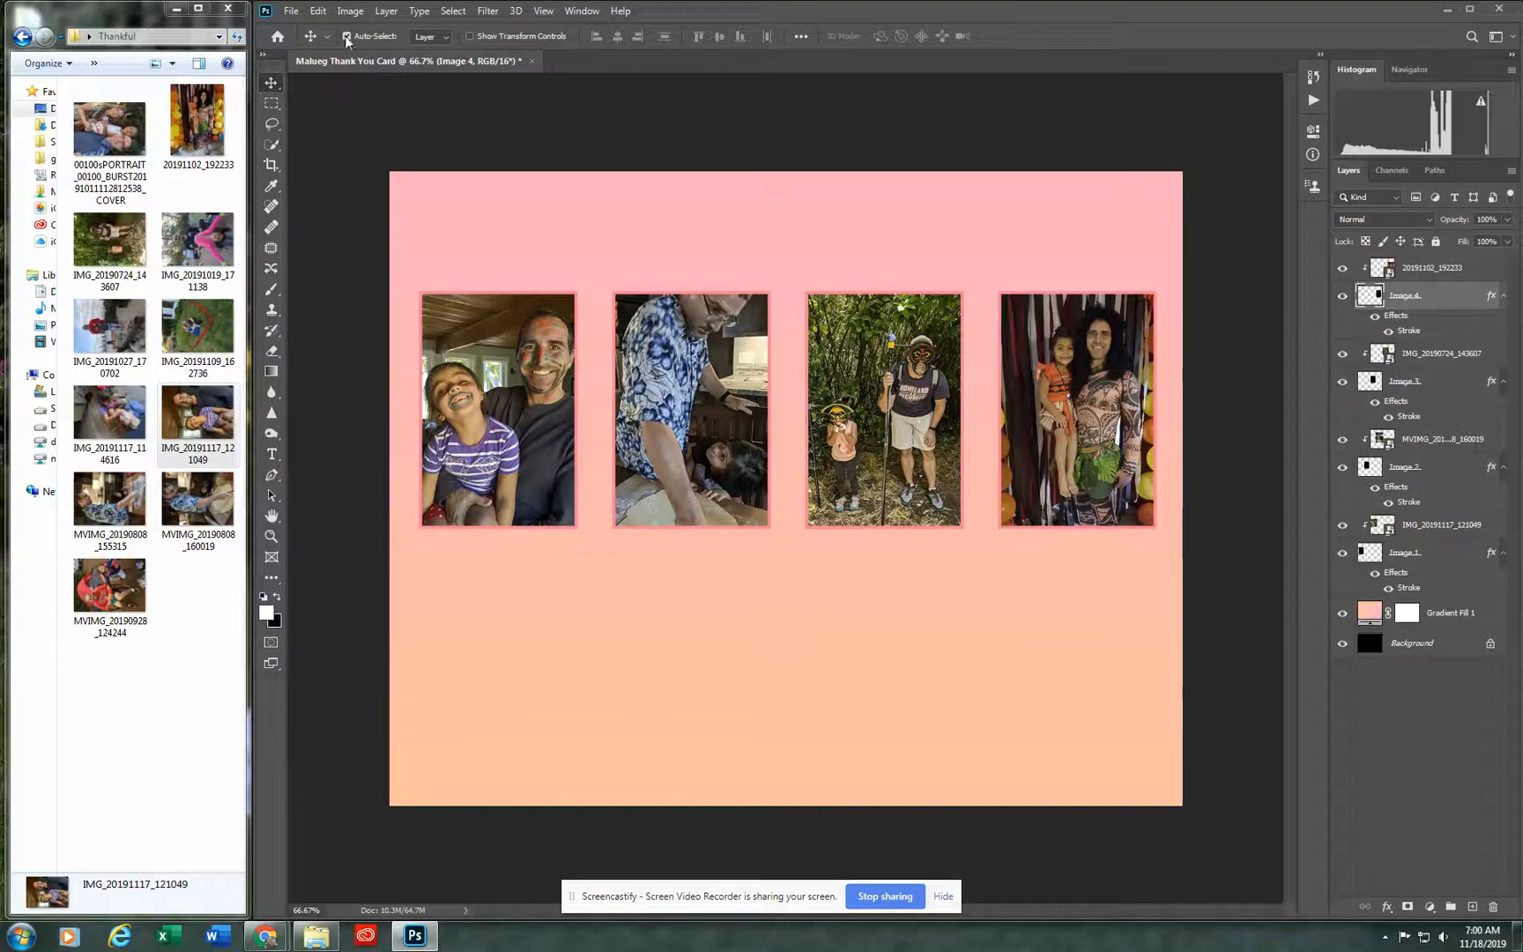
Step: Create a new layer named Thank You above the Image 4 layer
{"action": "left_click", "coordinate": [394, 10]}
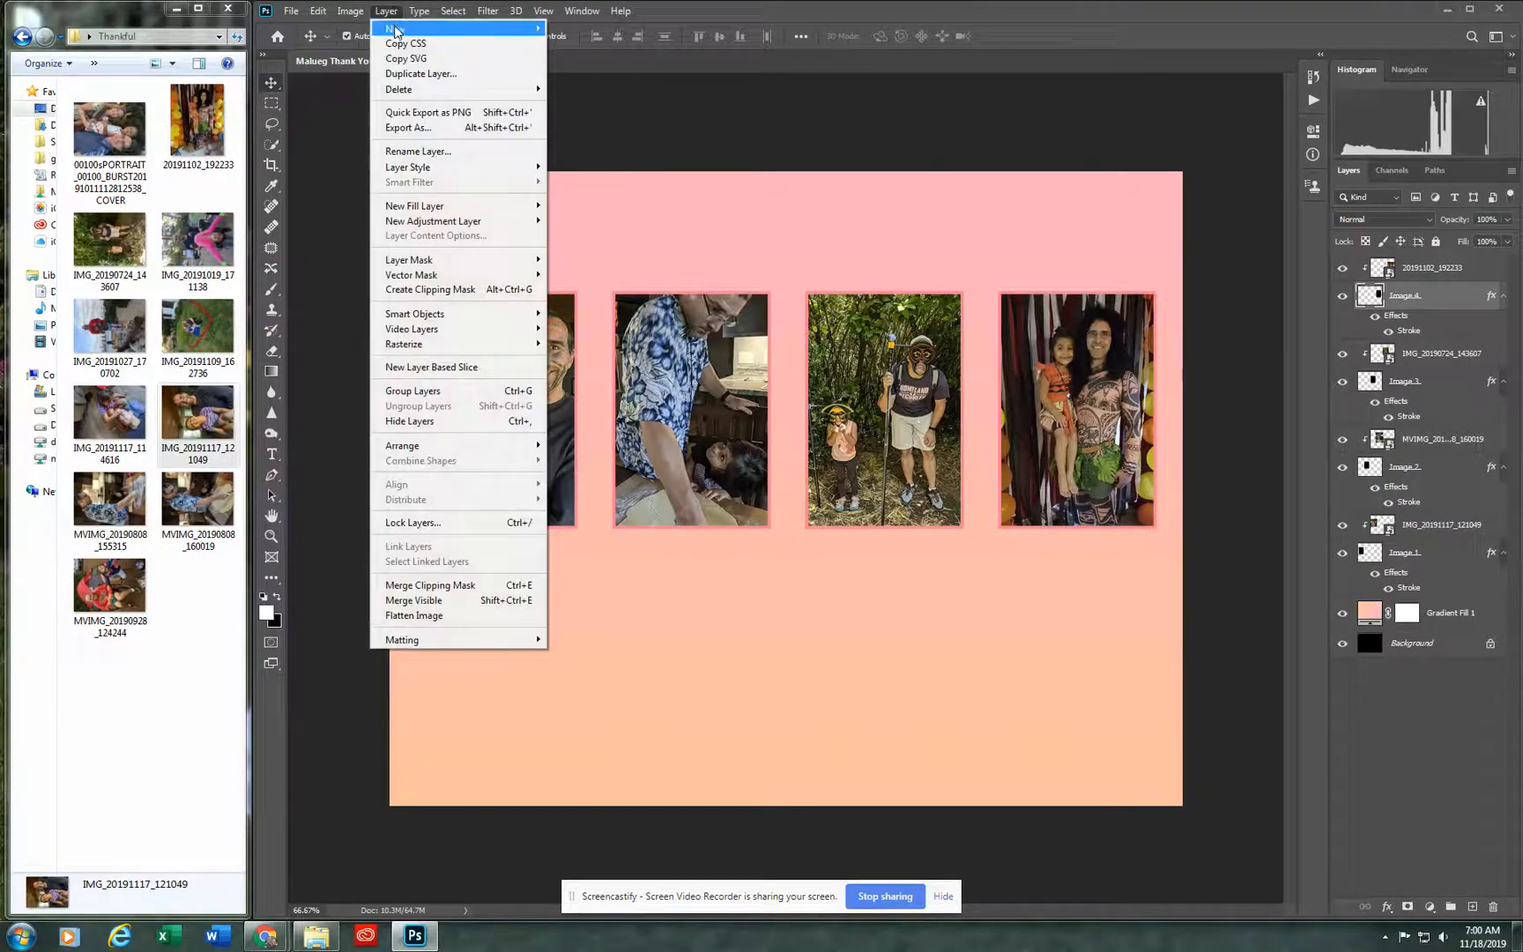
{"action": "mouse_move", "coordinate": [398, 29]}
{"action": "left_click", "coordinate": [569, 29]}
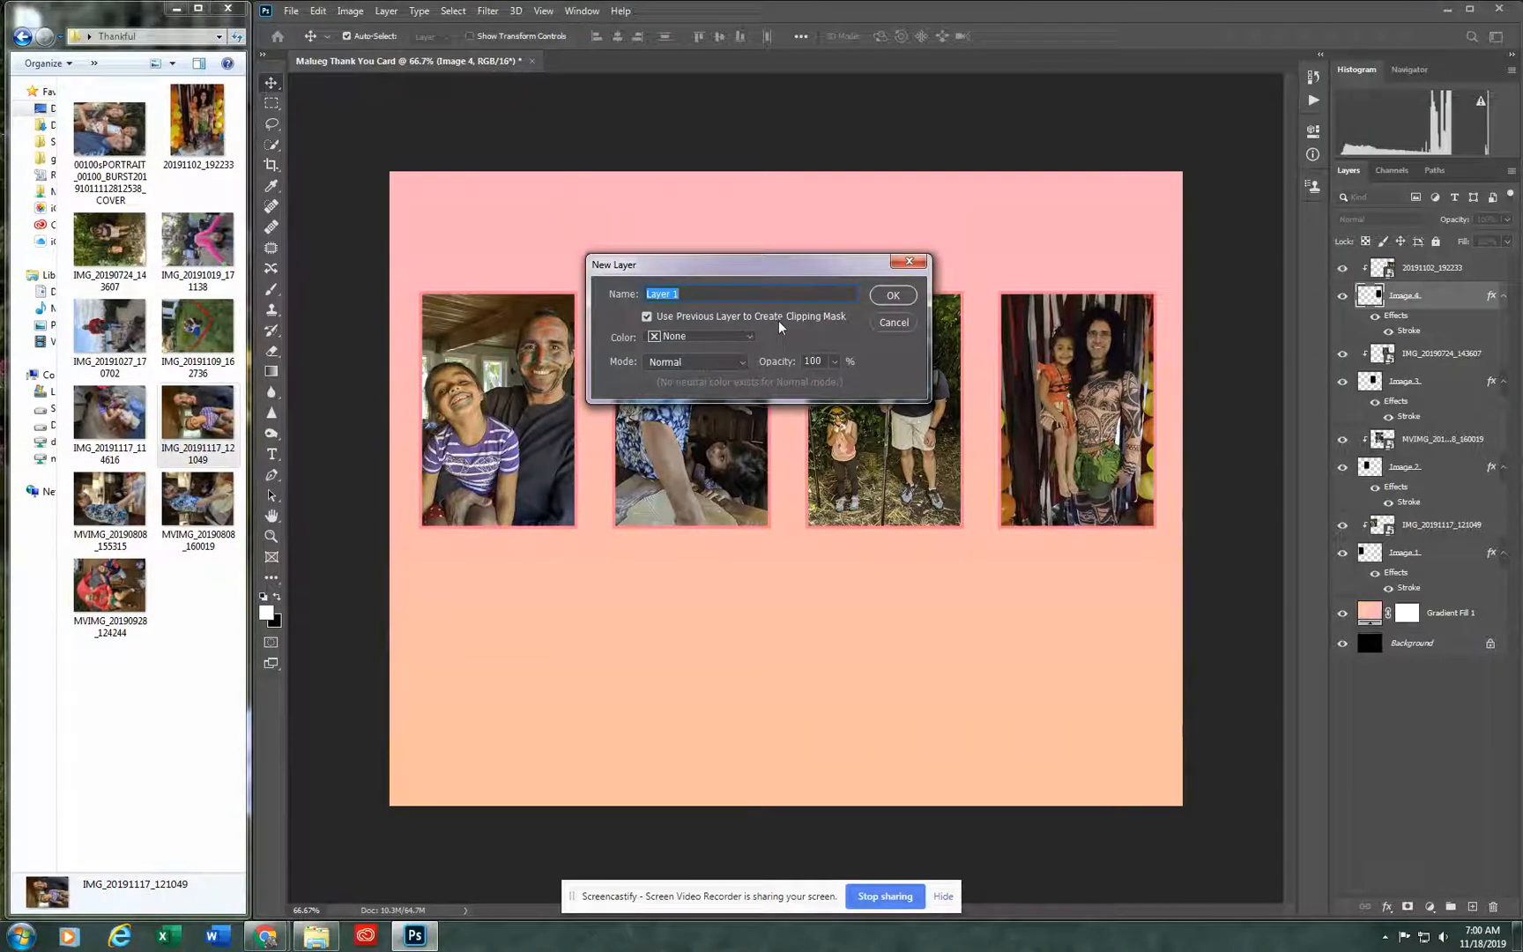
{"action": "type", "text": "Thank You"}
{"action": "left_click", "coordinate": [892, 297]}
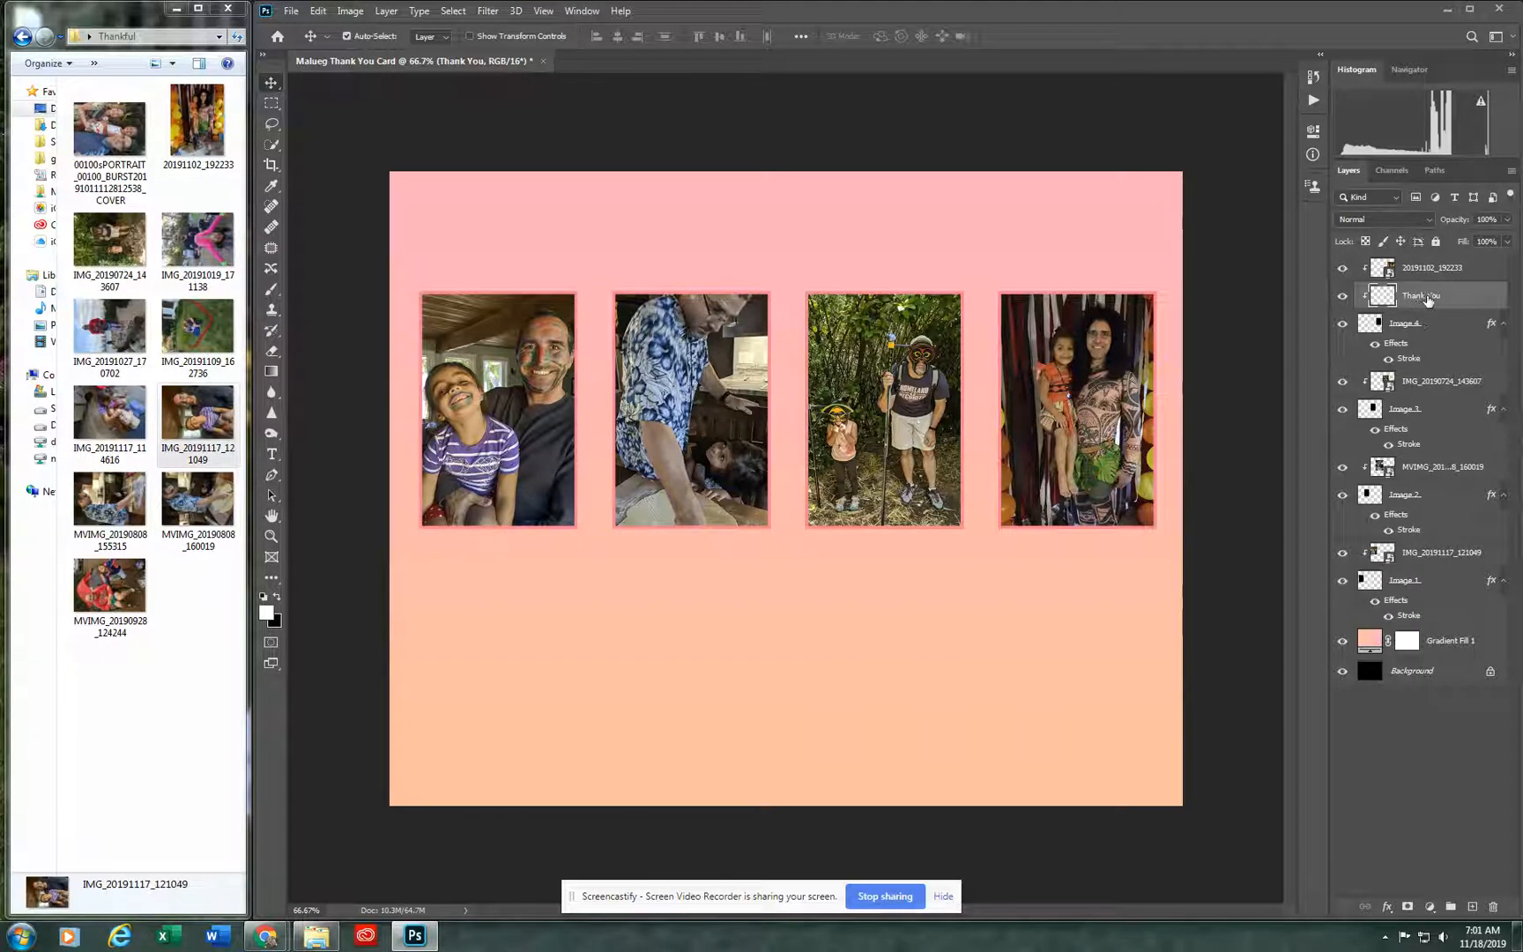
Step: Move the Thank You layer to the top of the layer stack and release its clipping mask
{"action": "left_click_drag", "start_coordinate": [1429, 299], "coordinate": [1421, 266]}
{"action": "right_click", "coordinate": [1436, 267]}
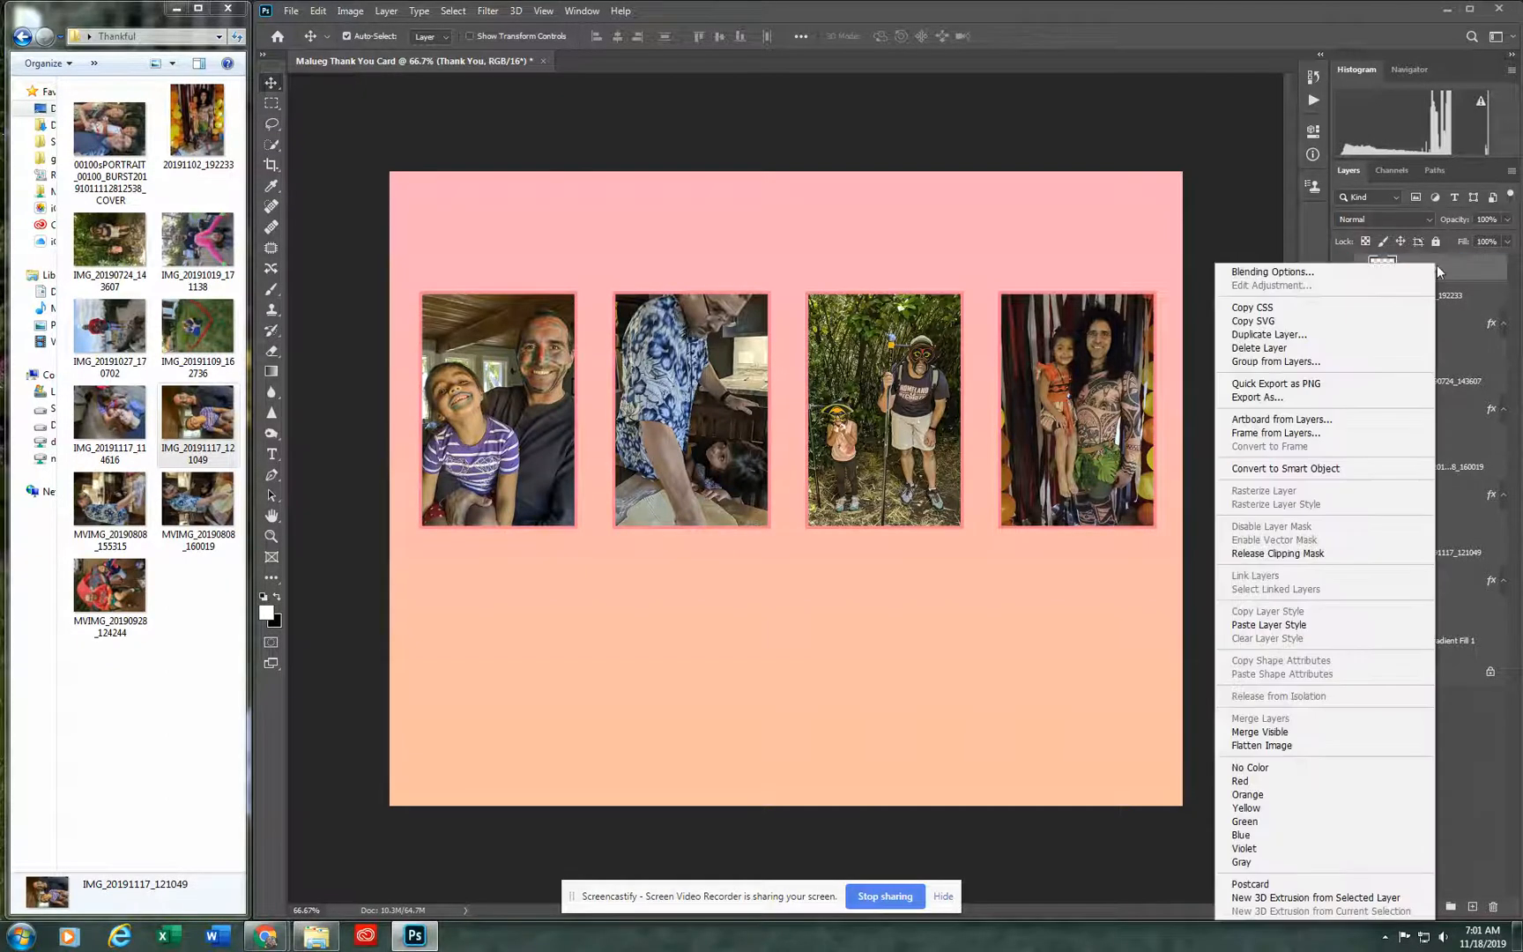
{"action": "left_click", "coordinate": [1252, 554]}
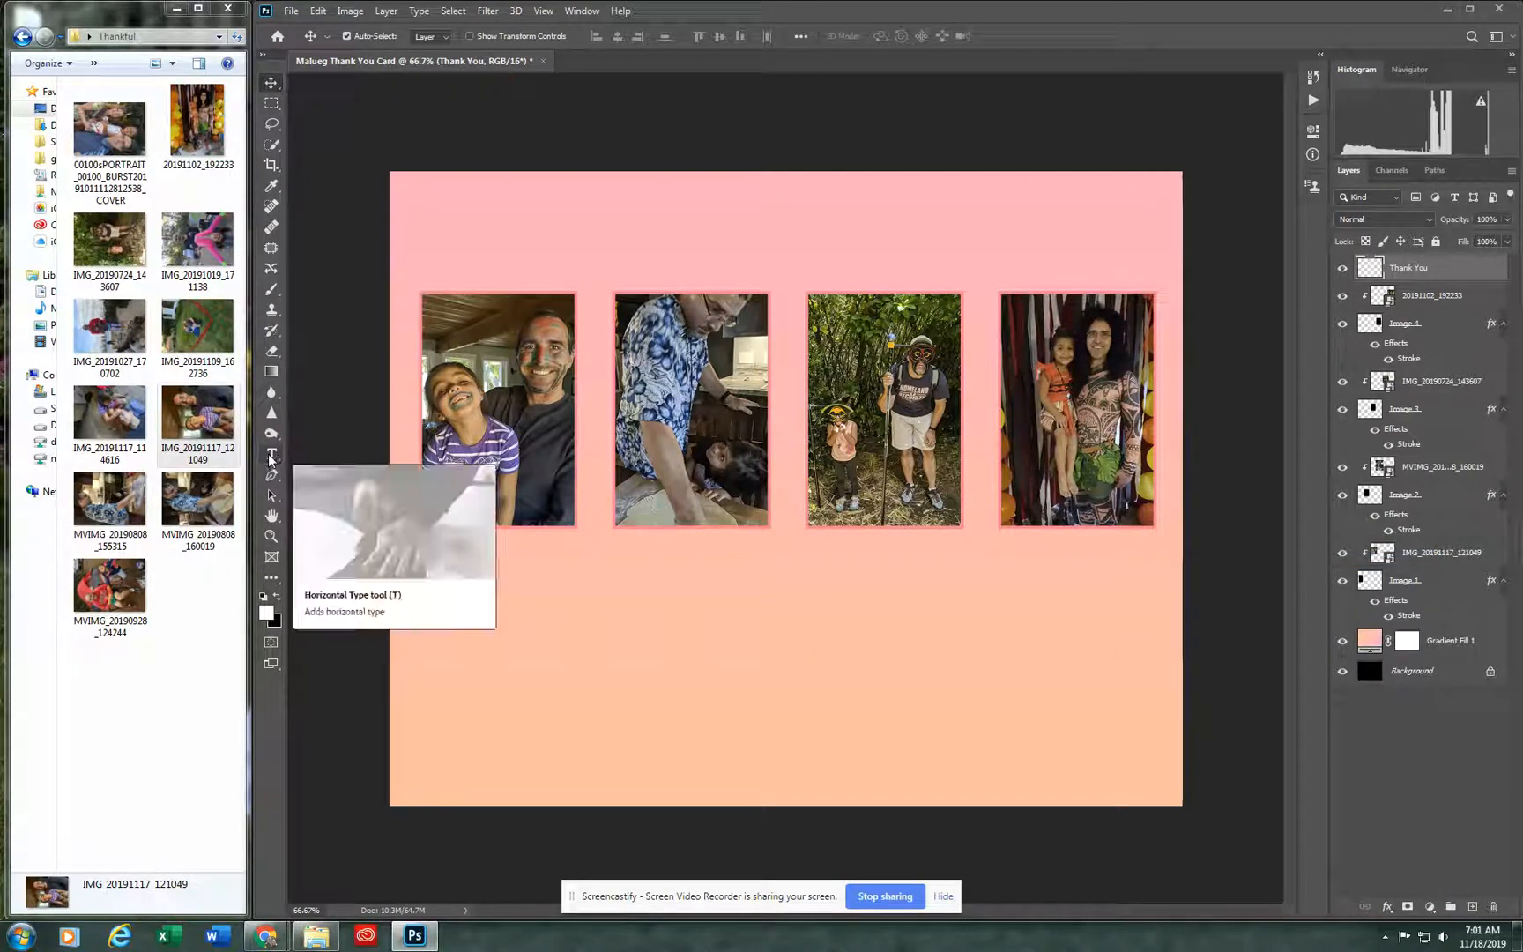
Step: Draw a horizontal text box above the four photos and enter the heading "Thank You"
{"action": "left_click", "coordinate": [270, 461]}
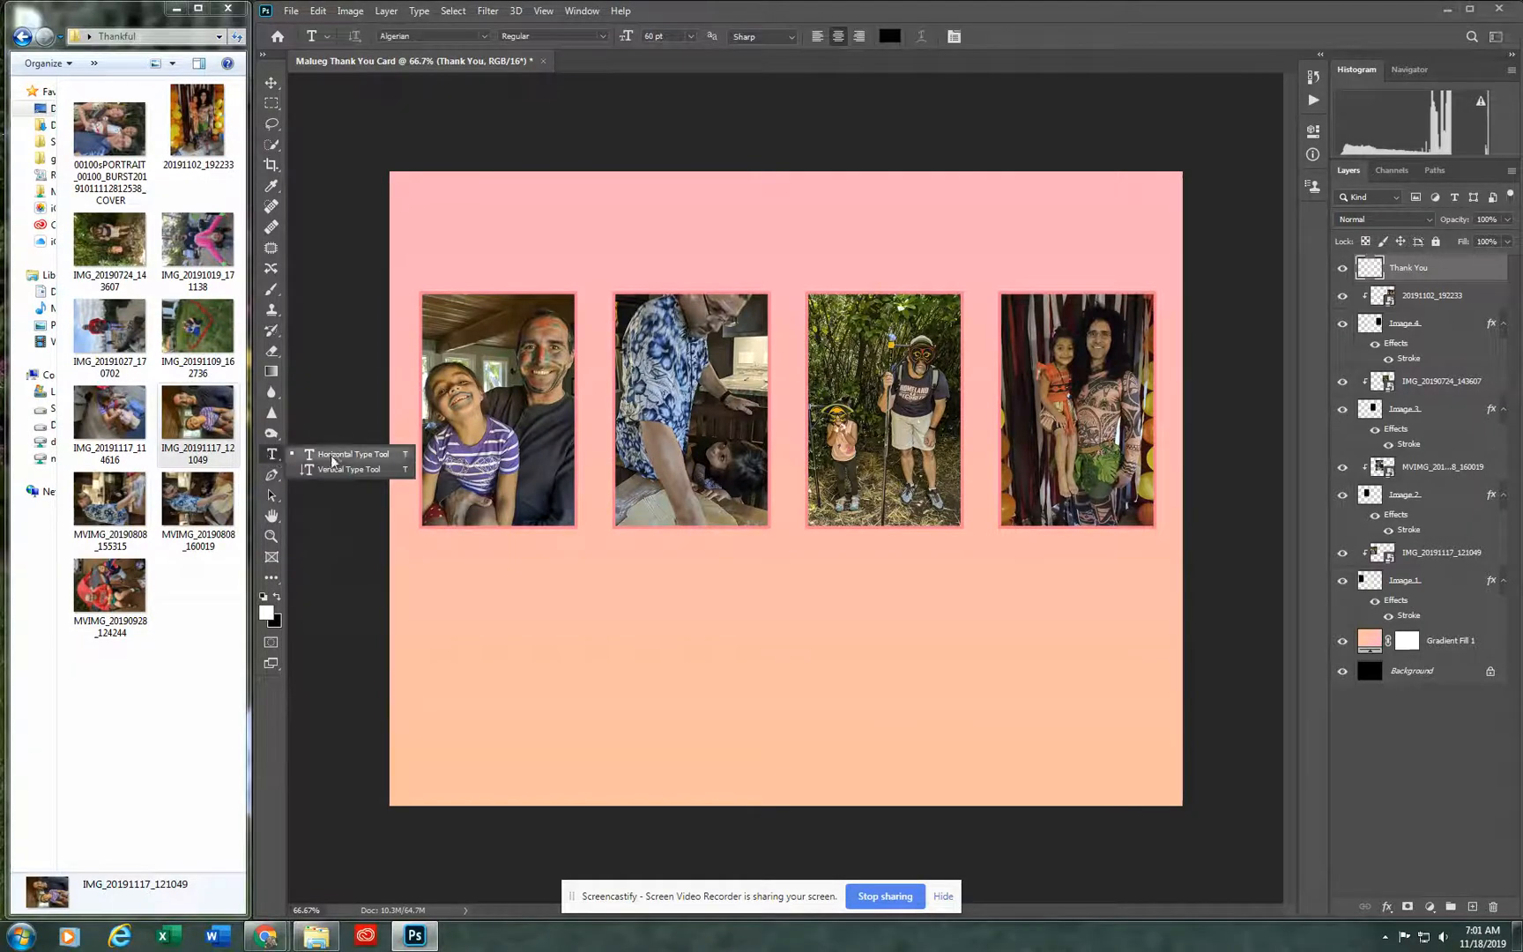
{"action": "left_click", "coordinate": [333, 462]}
{"action": "left_click_drag", "start_coordinate": [499, 171], "coordinate": [1087, 282]}
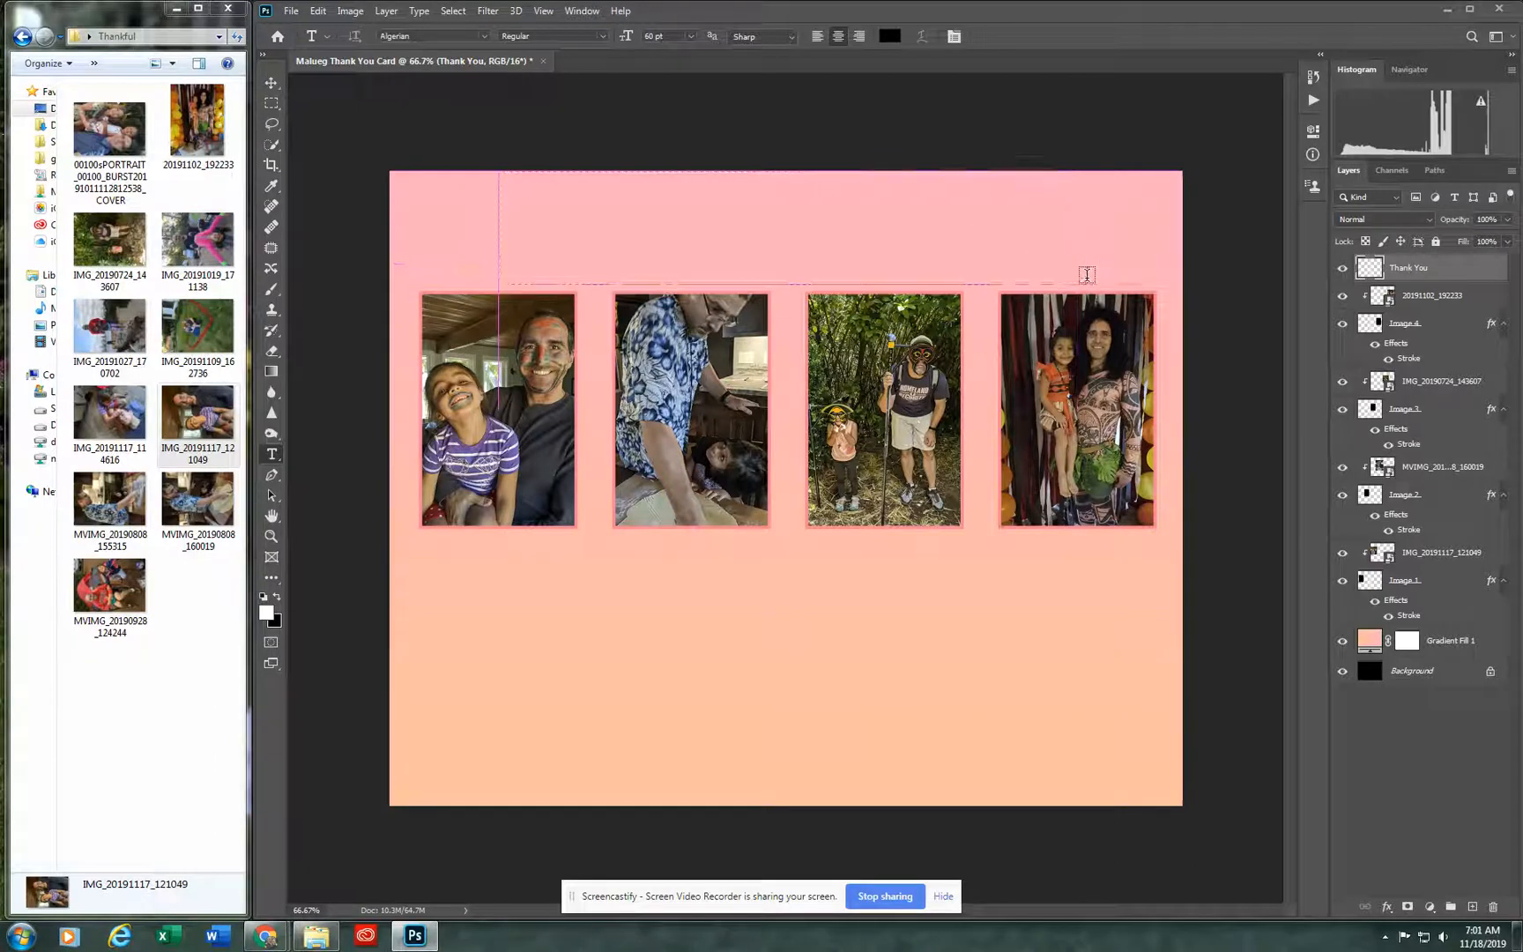
{"action": "type", "text": "THA"}
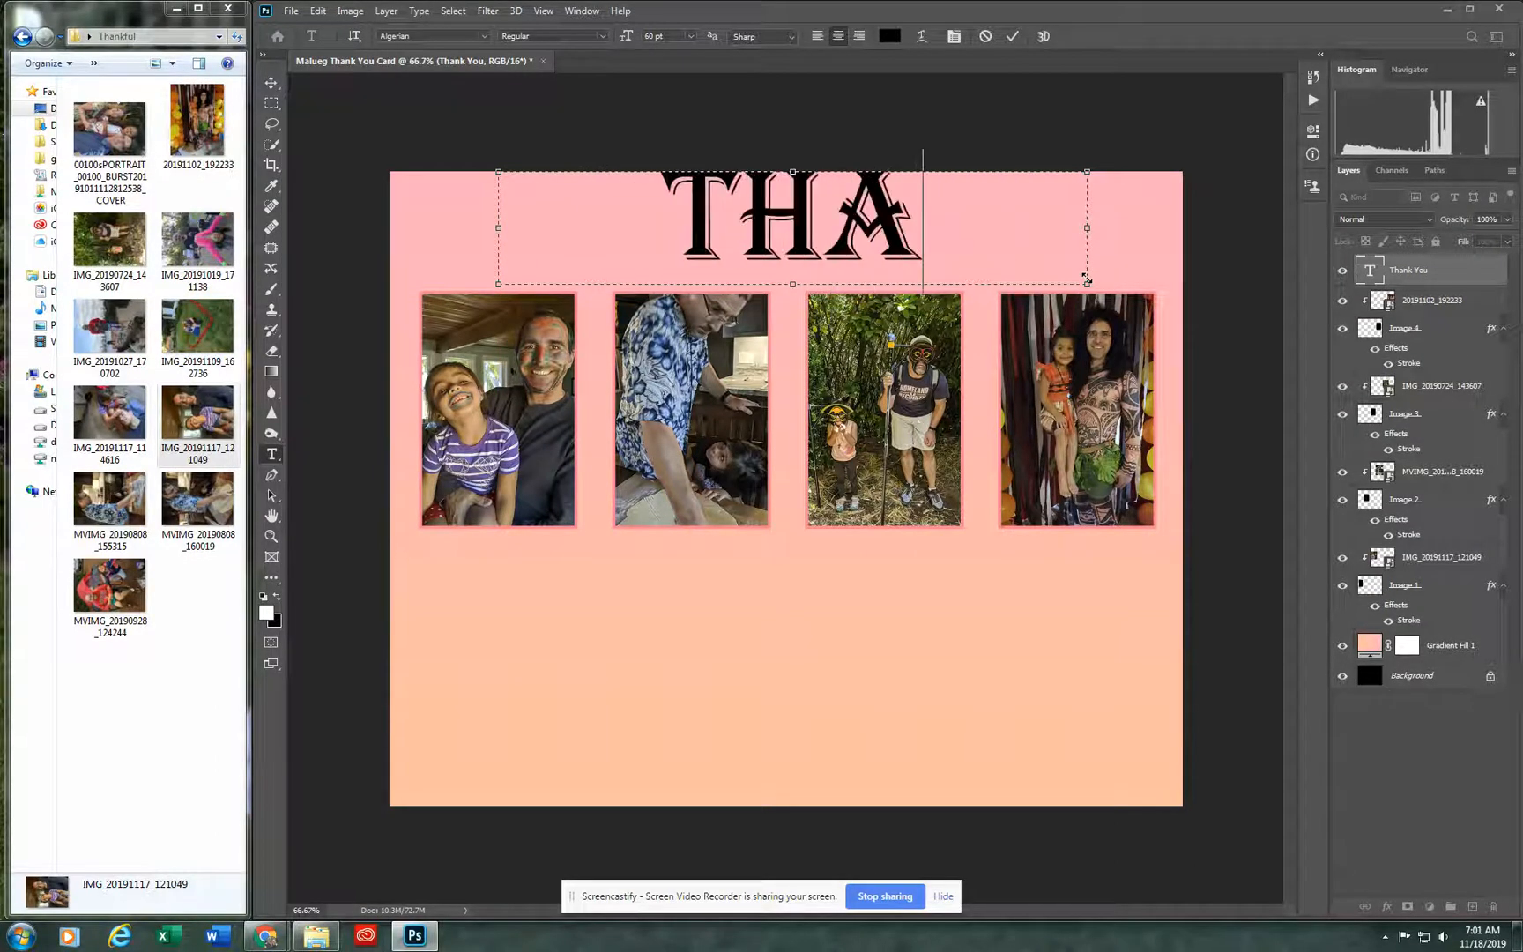
{"action": "type", "text": "Y"}
{"action": "key", "text": "BackSpace"}
{"action": "type", "text": "NK Y"}
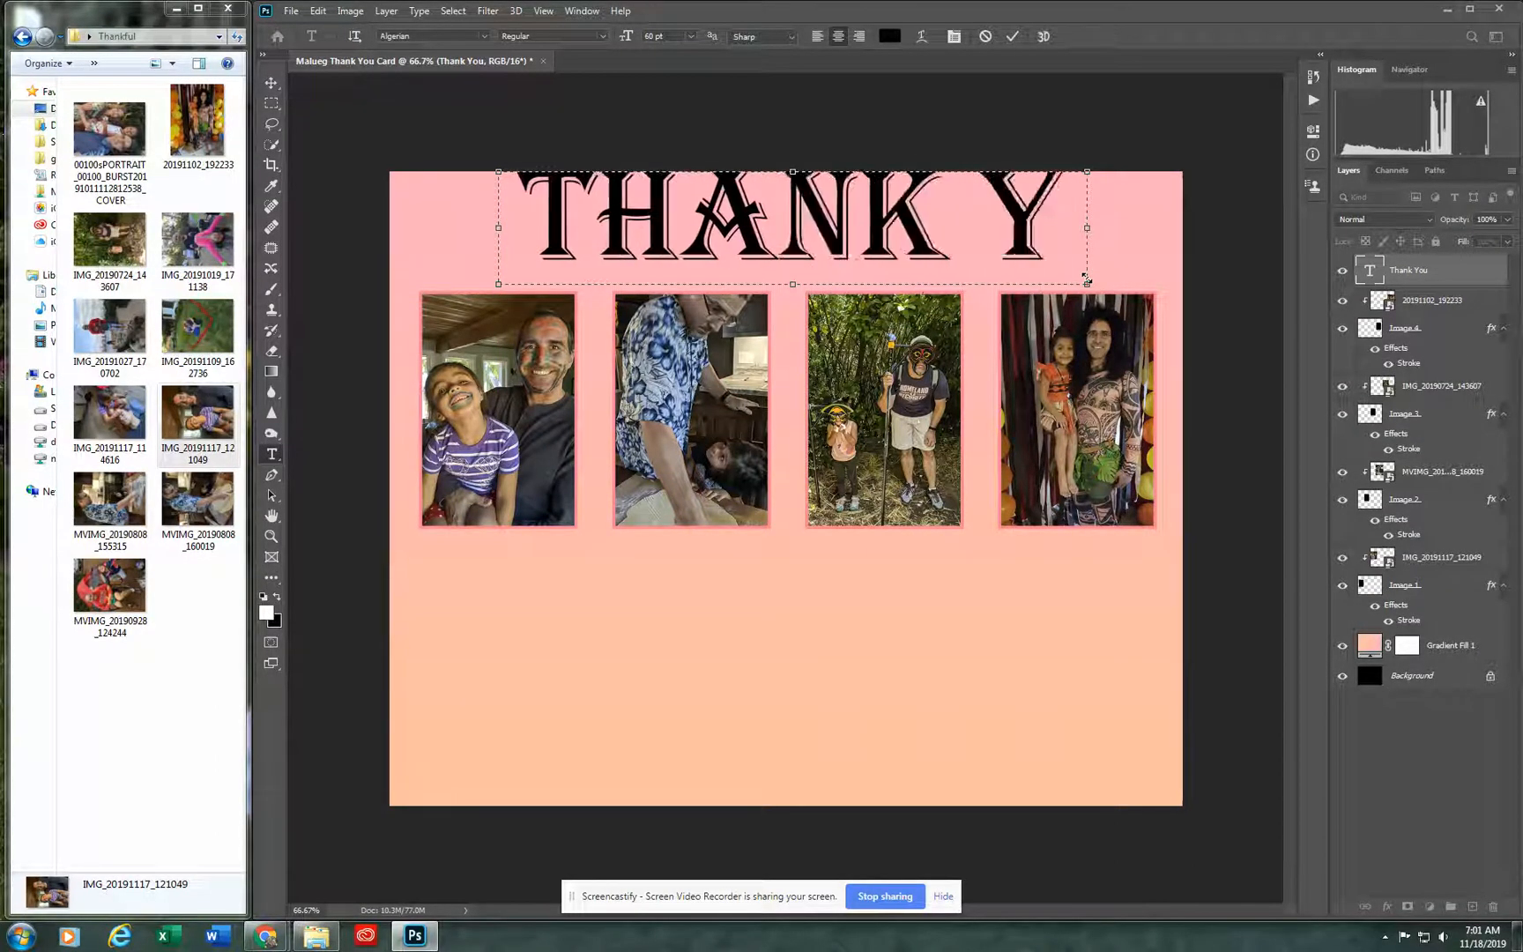
{"action": "key", "text": "BackSpace"}
{"action": "key", "text": "BackSpace"}
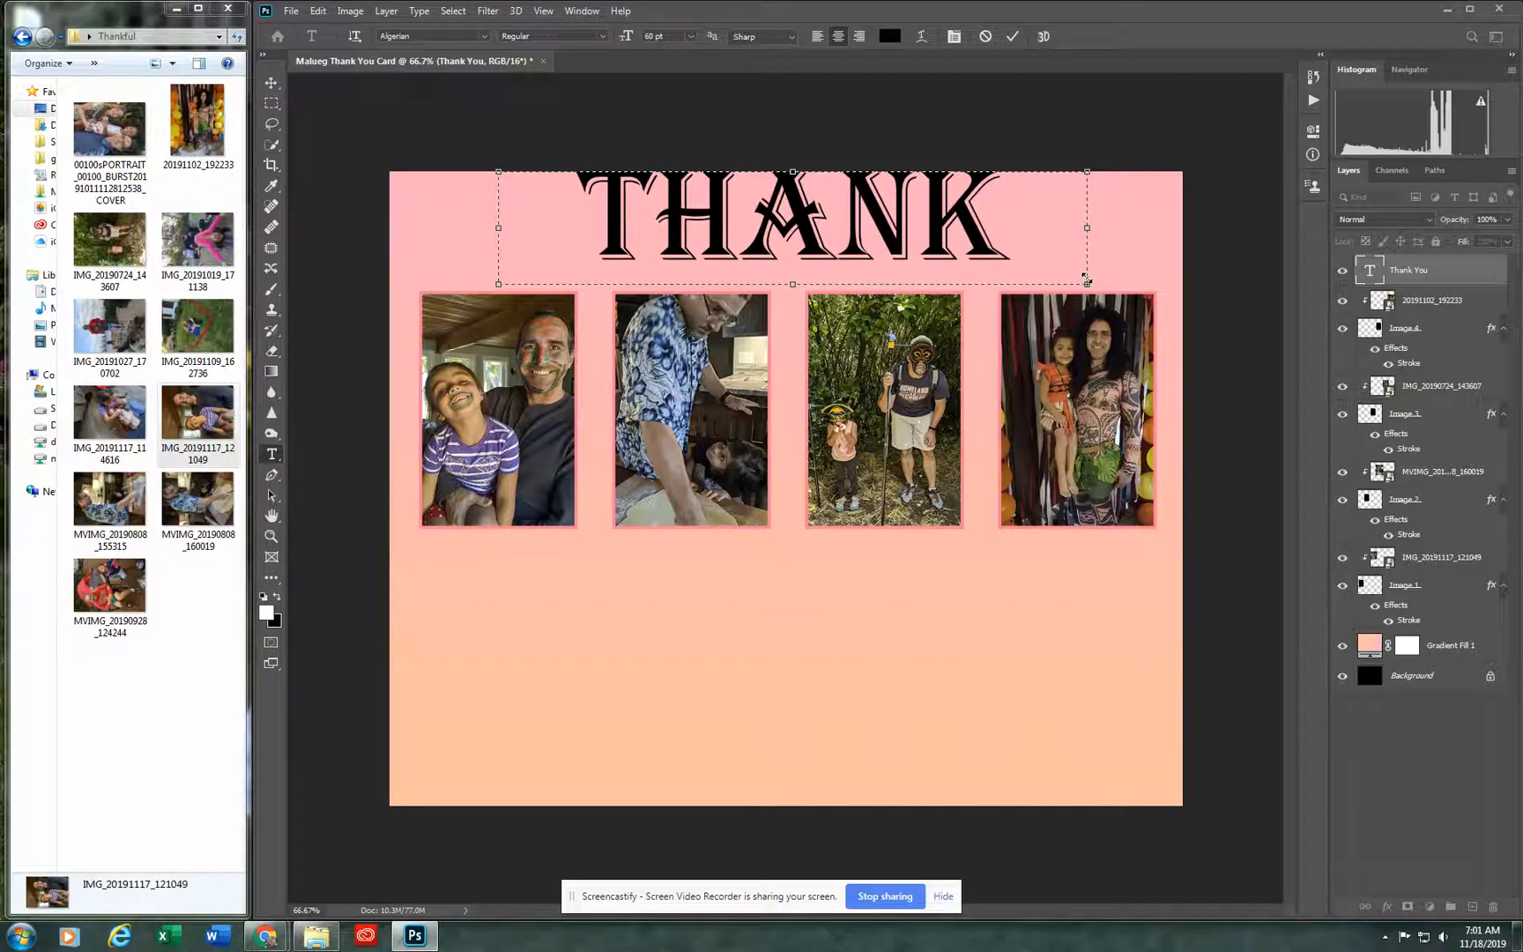
Step: Select all of the heading text and set its size to 36 pt
{"action": "key", "text": "ctrl+a"}
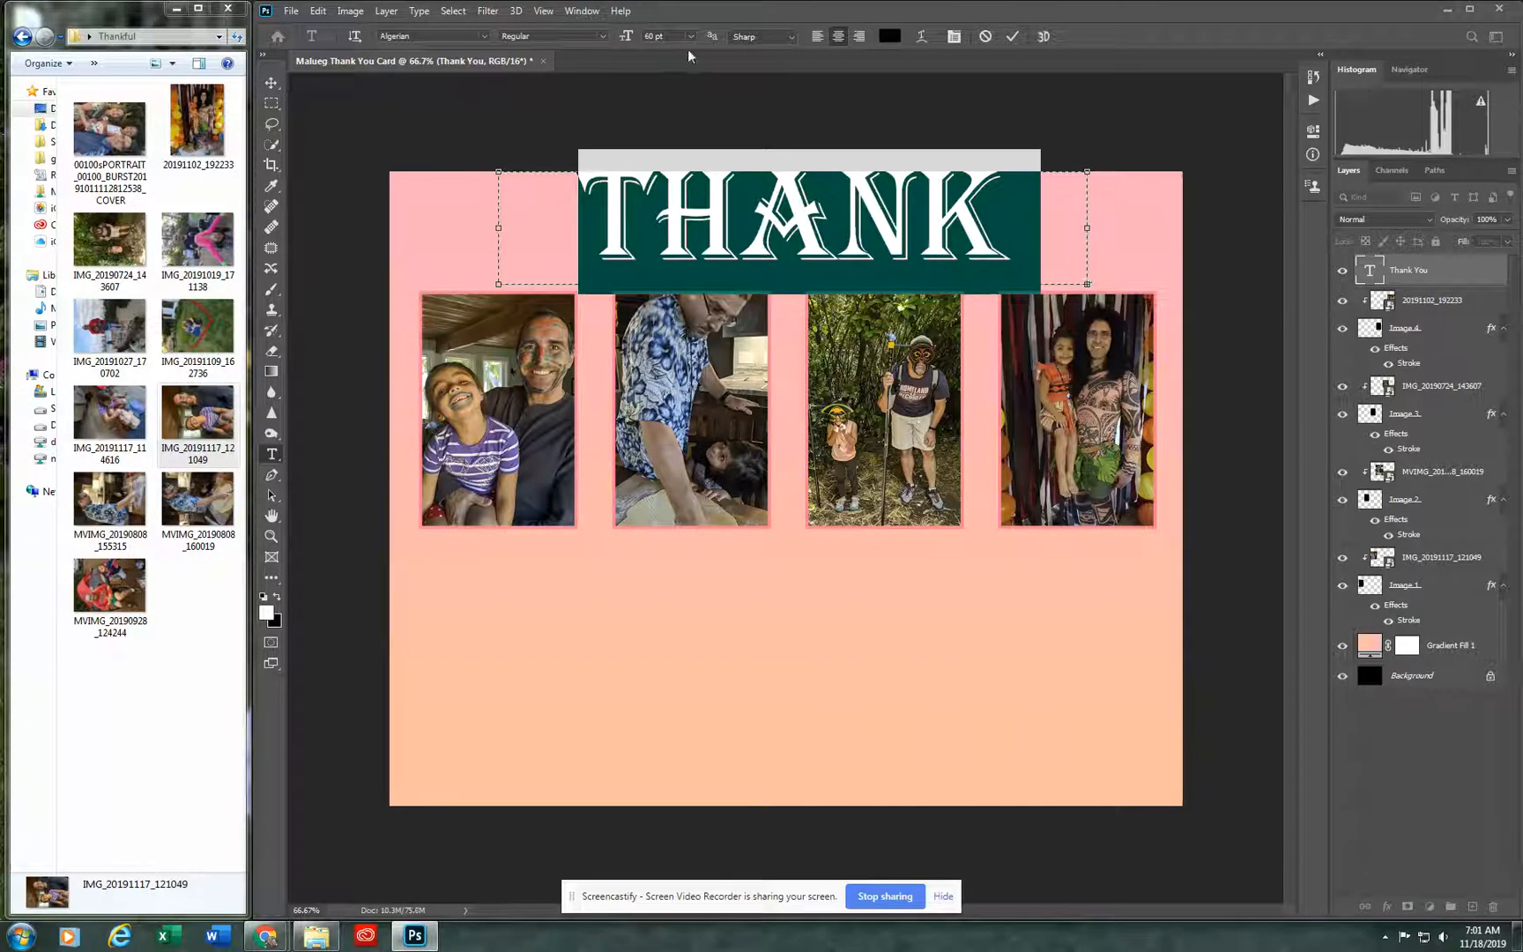
{"action": "left_click", "coordinate": [691, 36]}
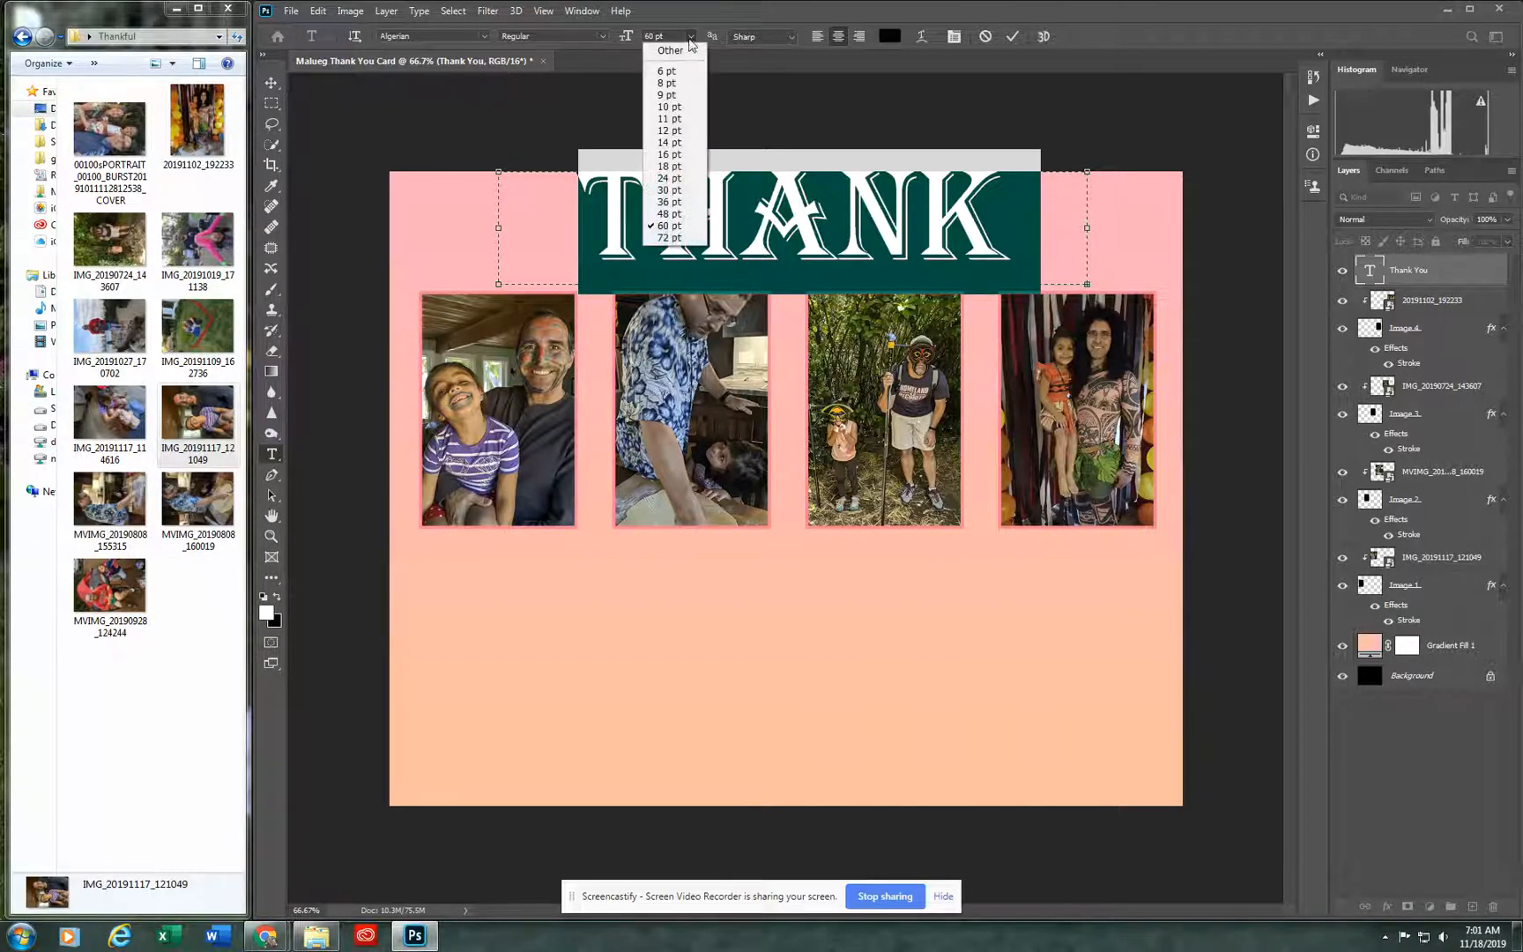
{"action": "left_click", "coordinate": [681, 203]}
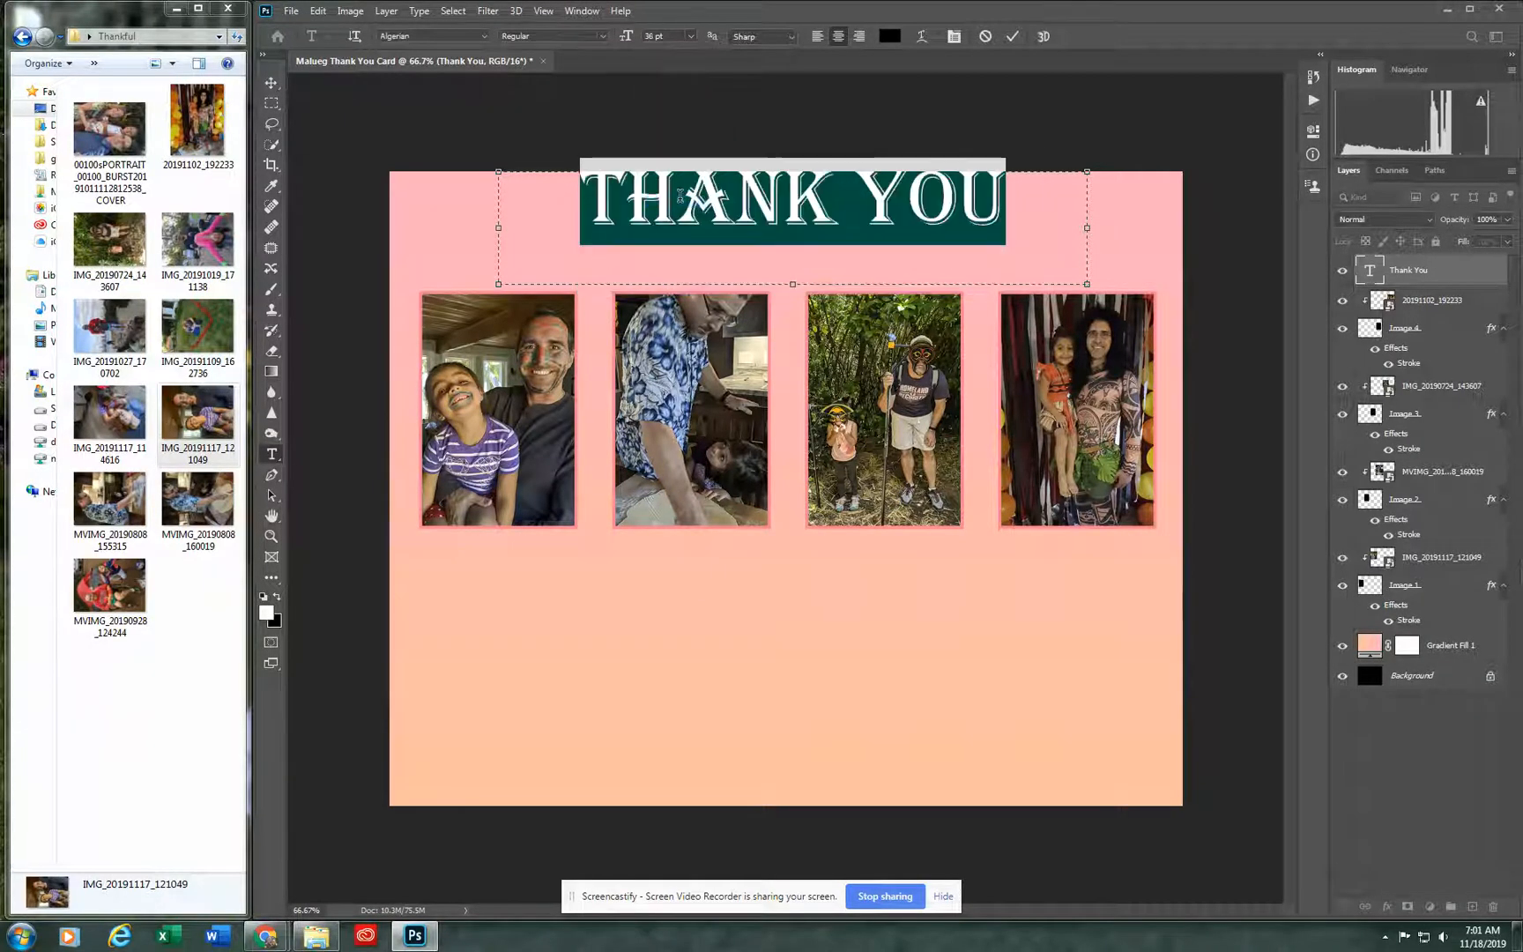
Step: Change the heading's font to Forte and move the text slightly down, between the card's top edge and the photos
{"action": "left_click", "coordinate": [482, 37]}
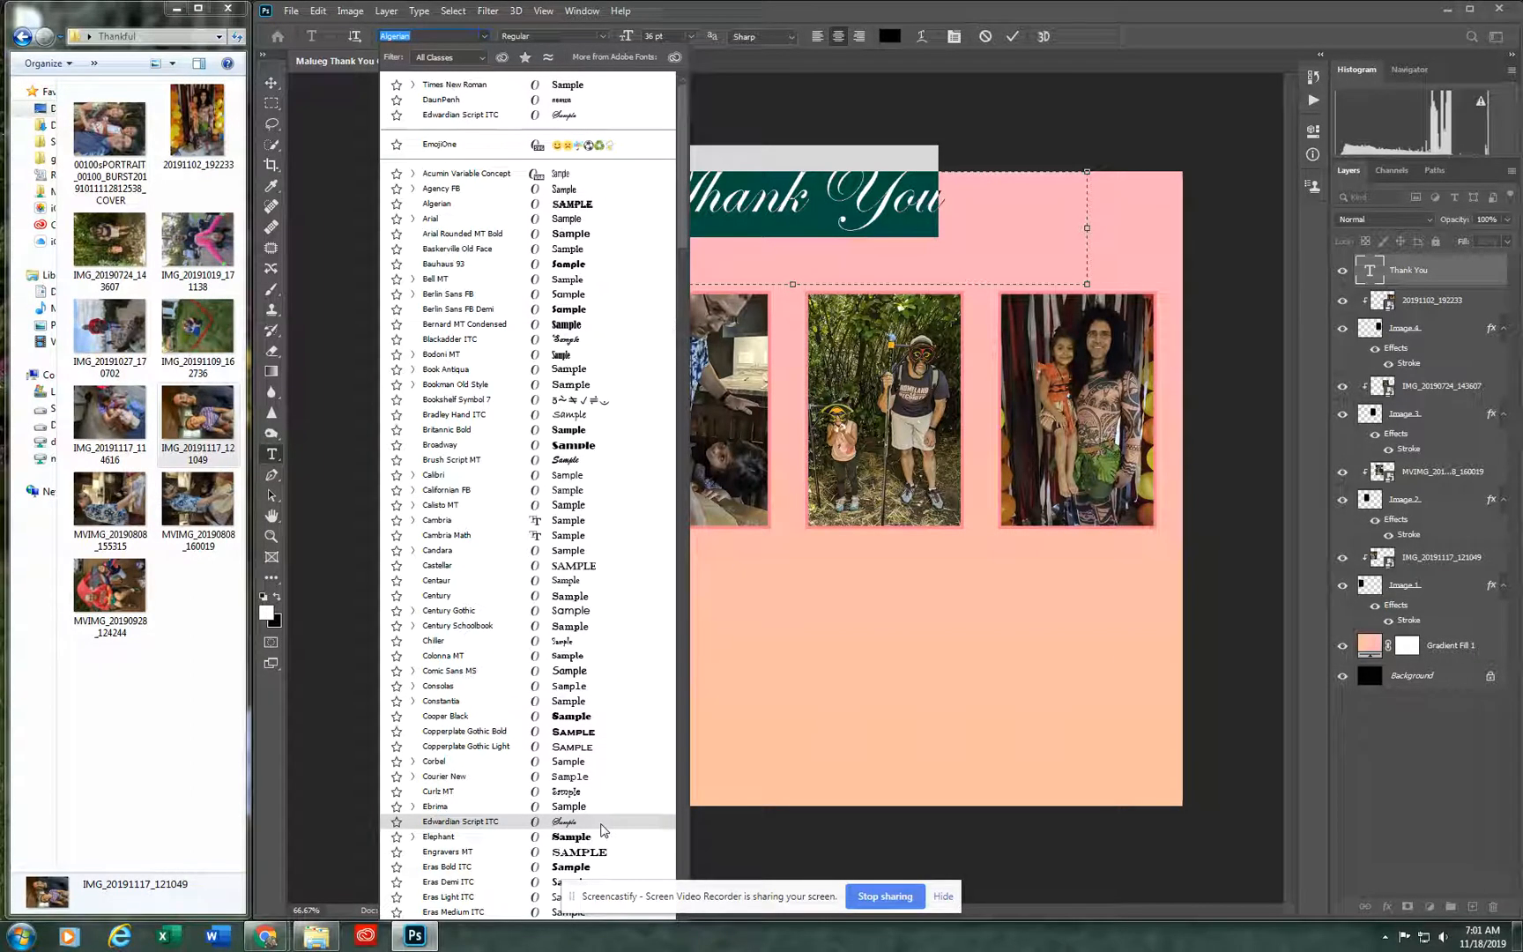
{"action": "scroll", "coordinate": [602, 829], "scroll_direction": "down", "scroll_amount": 3}
{"action": "scroll", "coordinate": [599, 833], "scroll_direction": "down", "scroll_amount": 3}
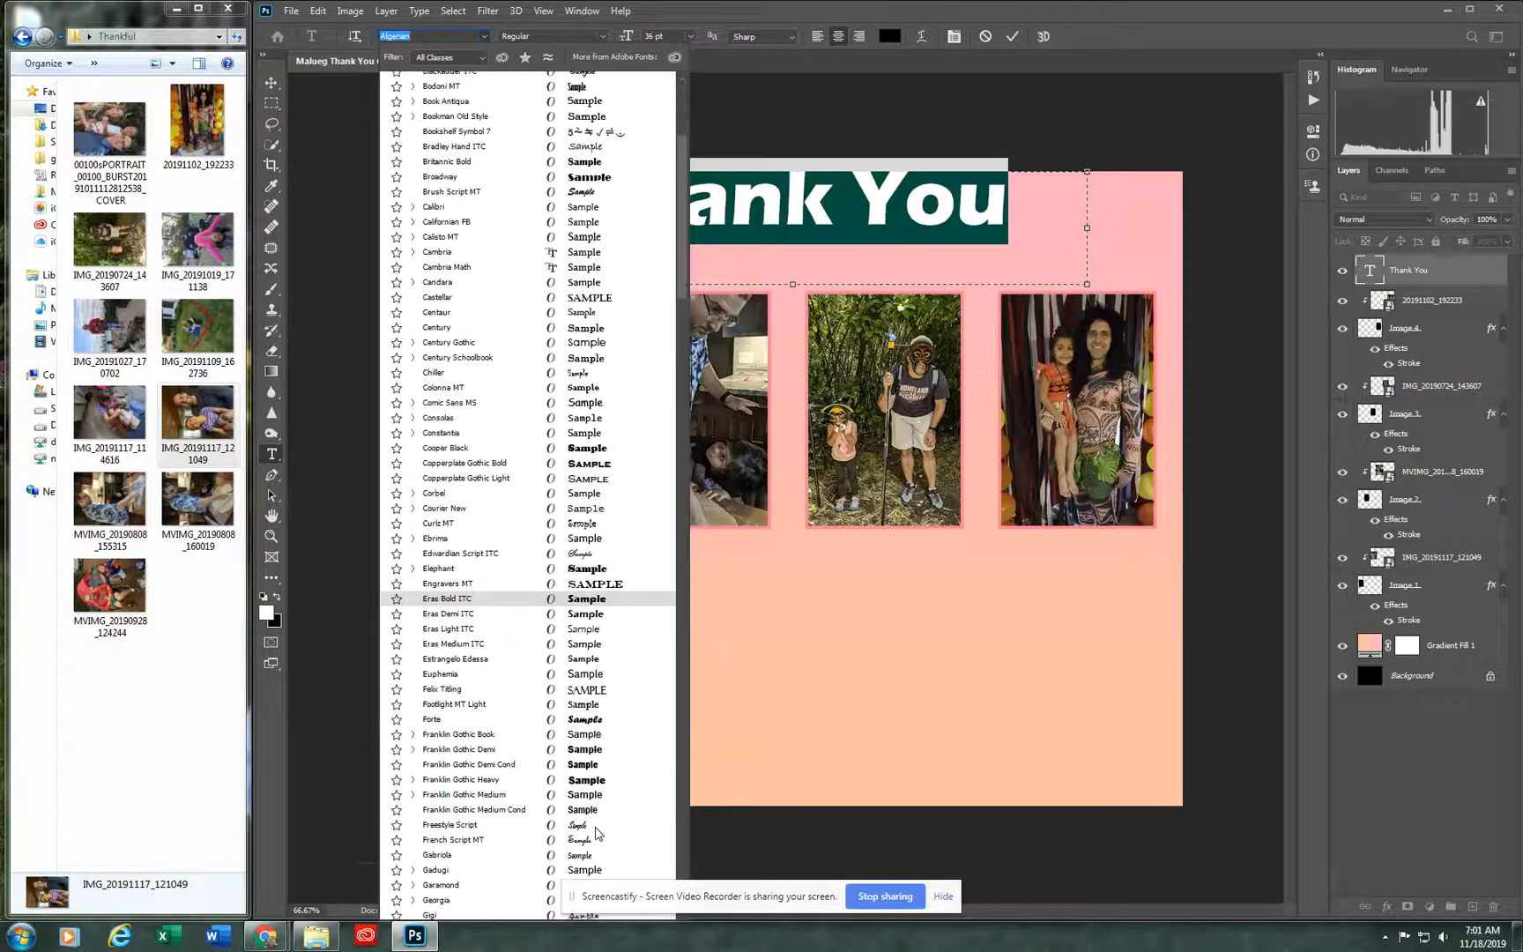
{"action": "left_click", "coordinate": [584, 720]}
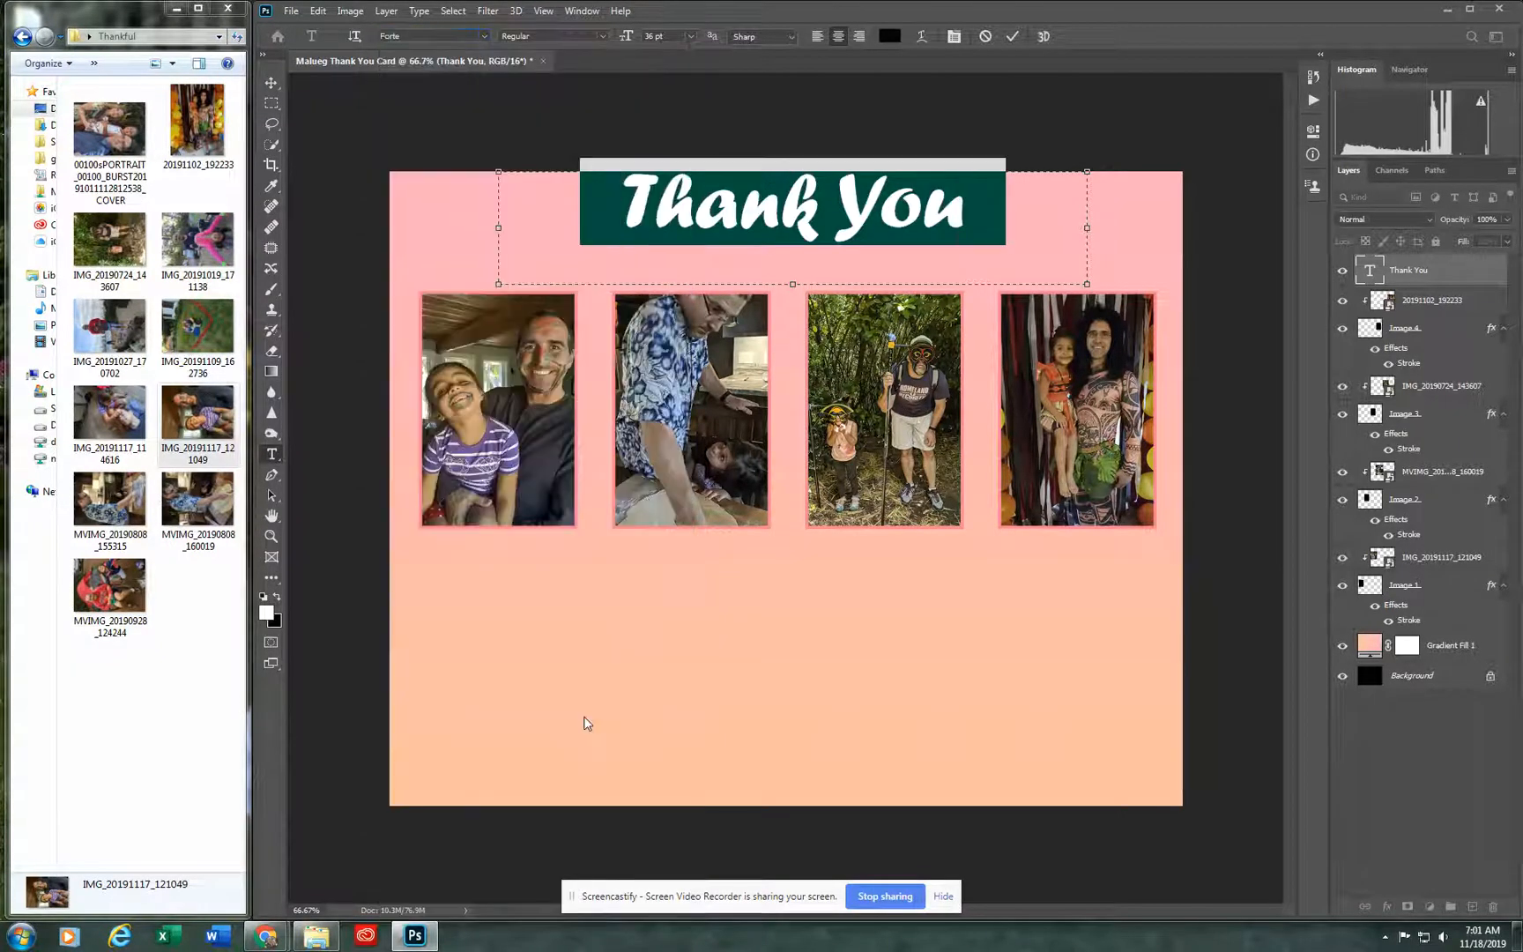
{"action": "left_click", "coordinate": [286, 91]}
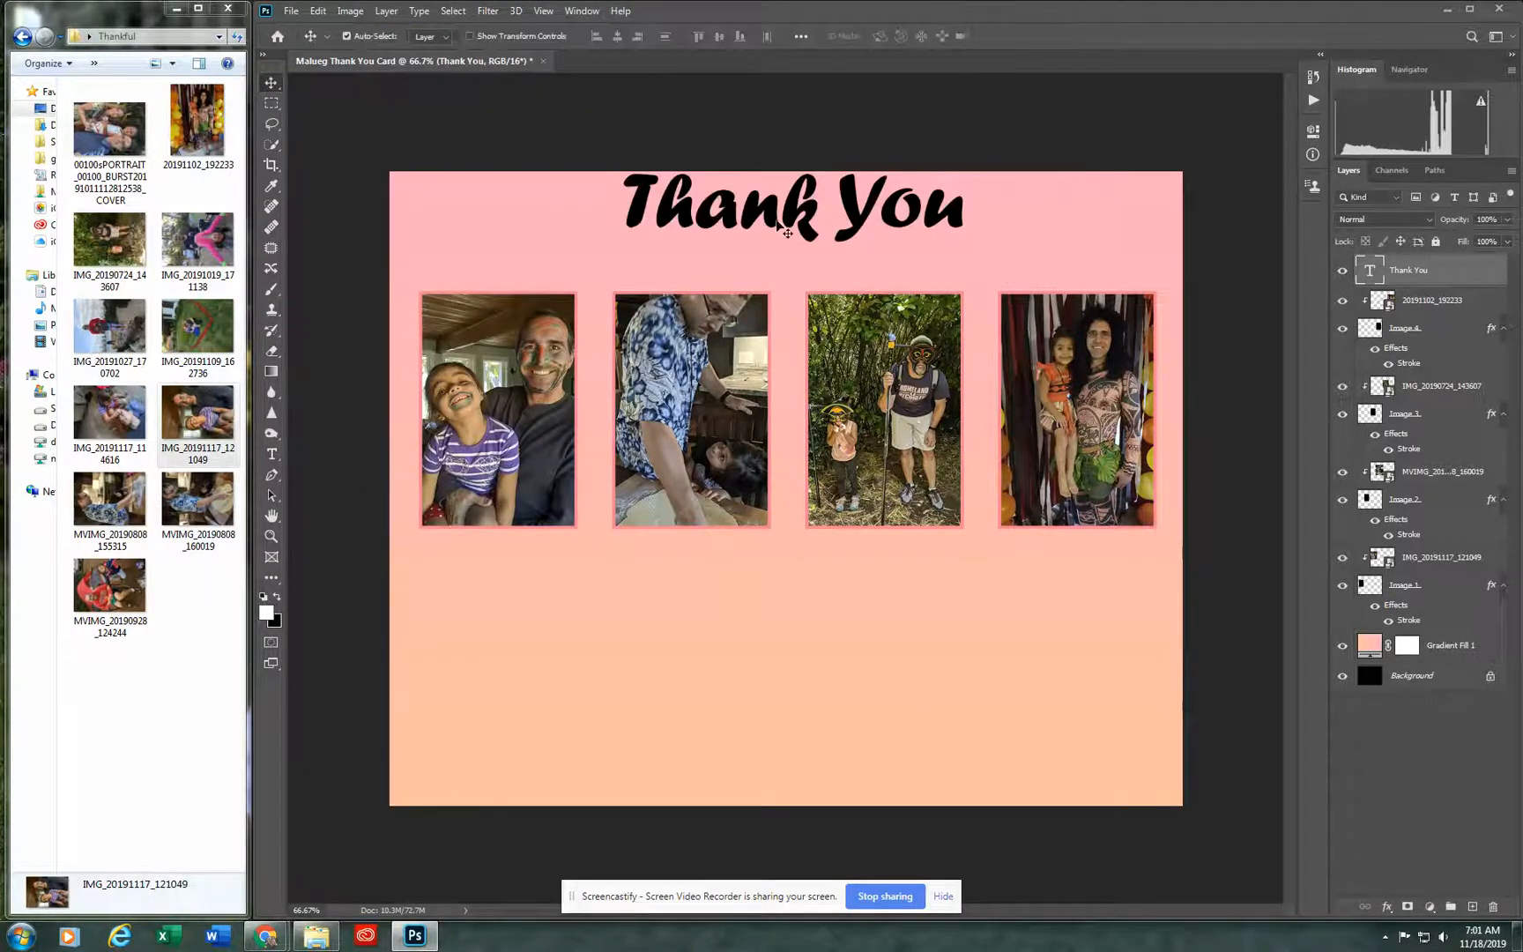
{"action": "left_click_drag", "start_coordinate": [778, 224], "coordinate": [778, 247]}
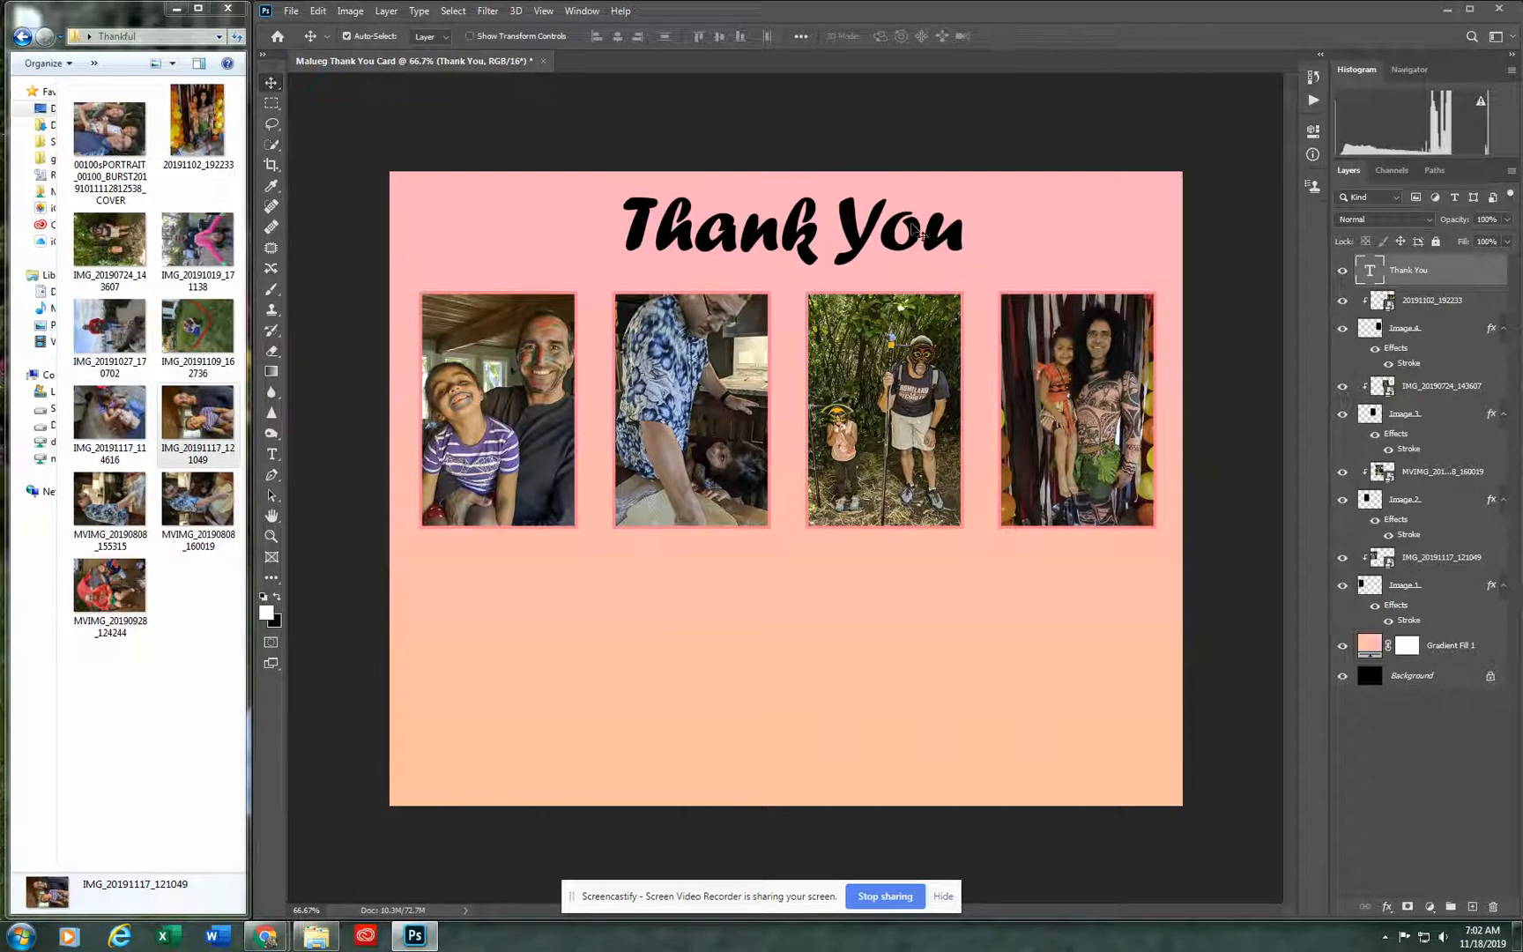
Step: Open the Stroke effect of the Image 1 layer and bring up its stroke colour for editing
{"action": "left_click", "coordinate": [1433, 624]}
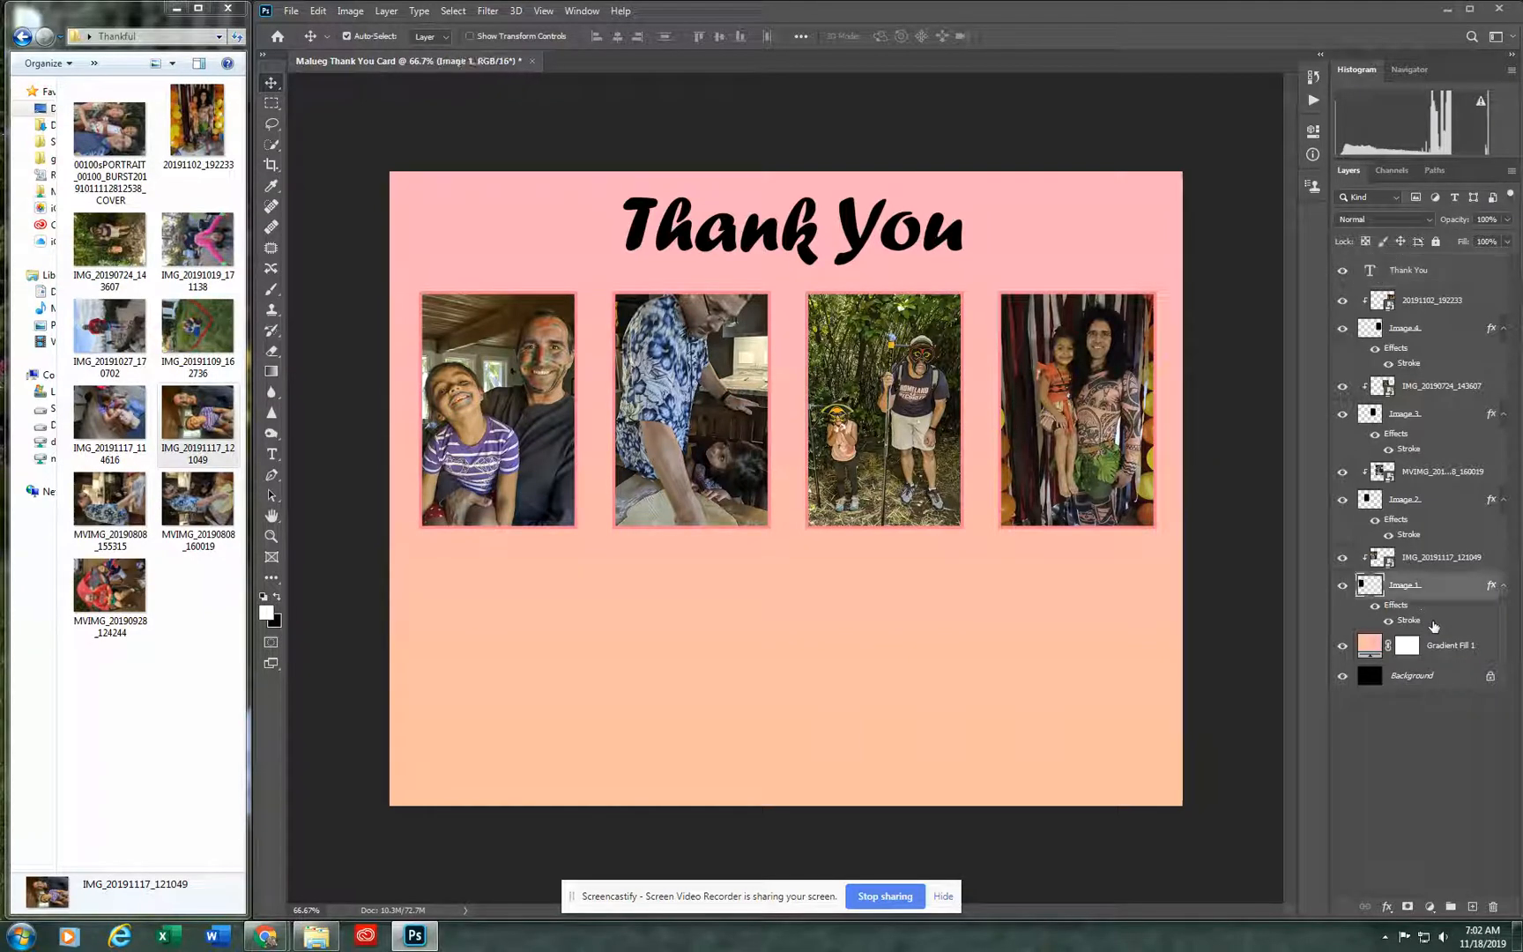
{"action": "double_click", "coordinate": [1408, 621]}
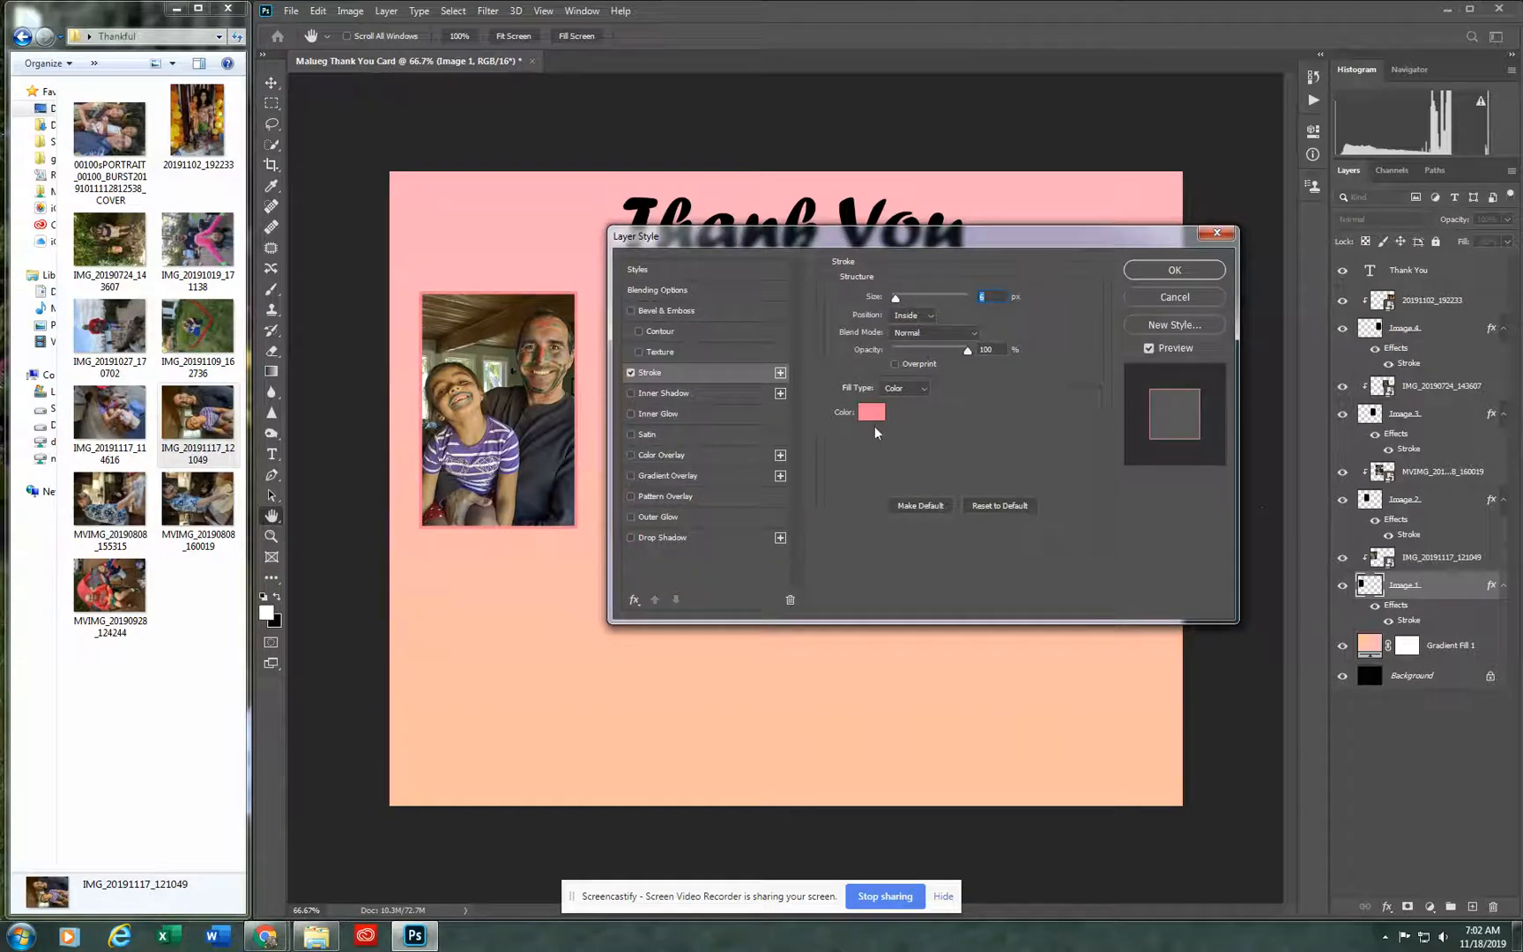
{"action": "left_click", "coordinate": [874, 414]}
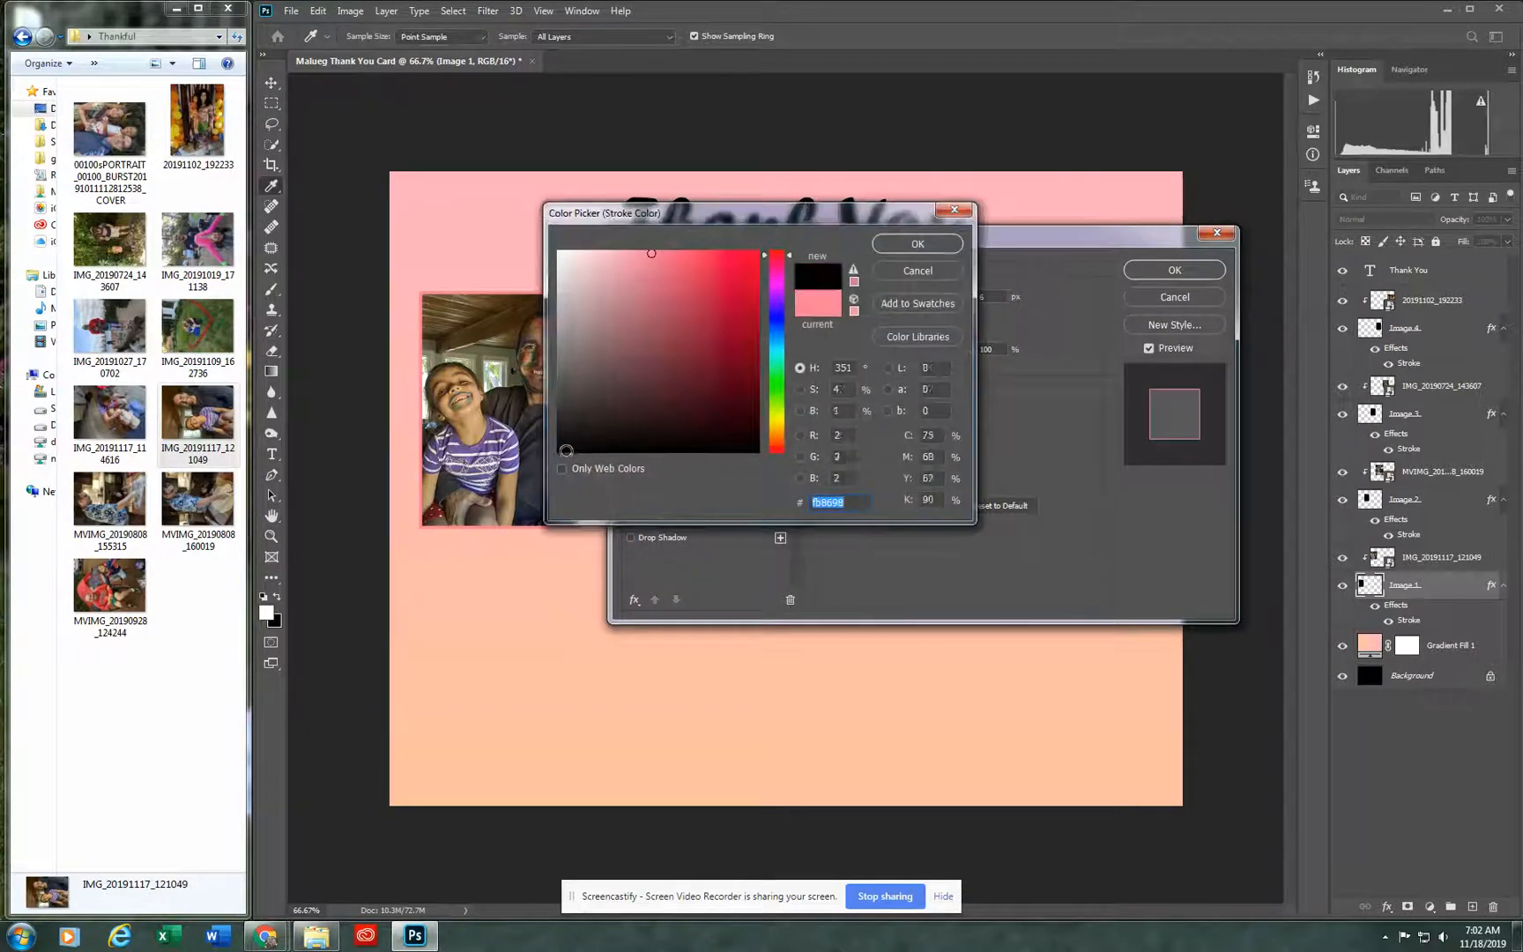